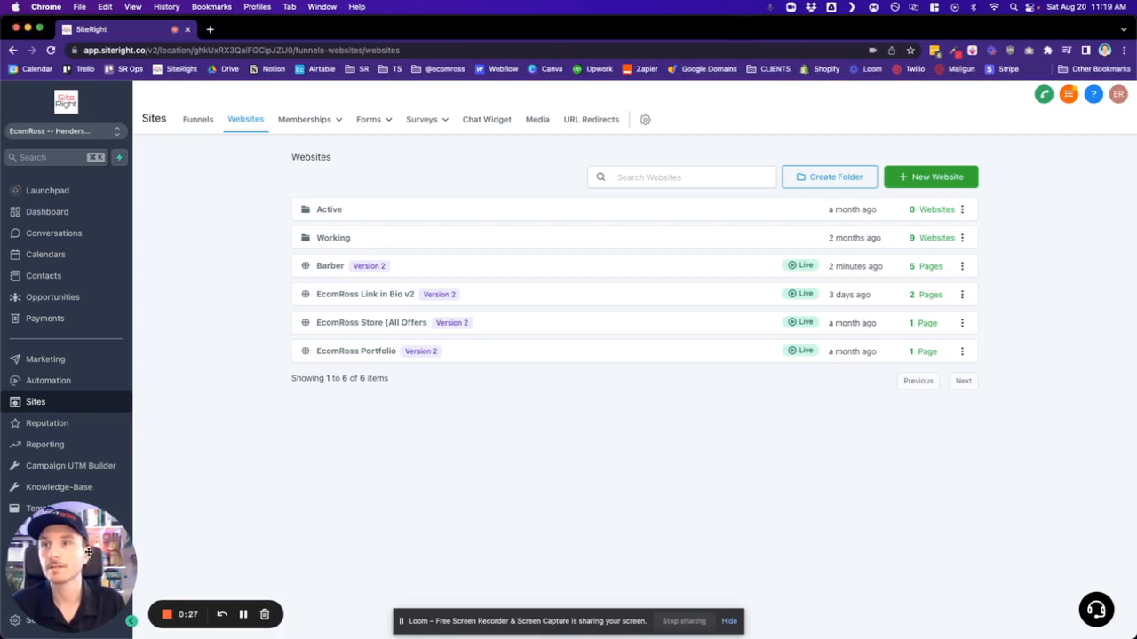
left_click_drag(72, 559, 244, 537)
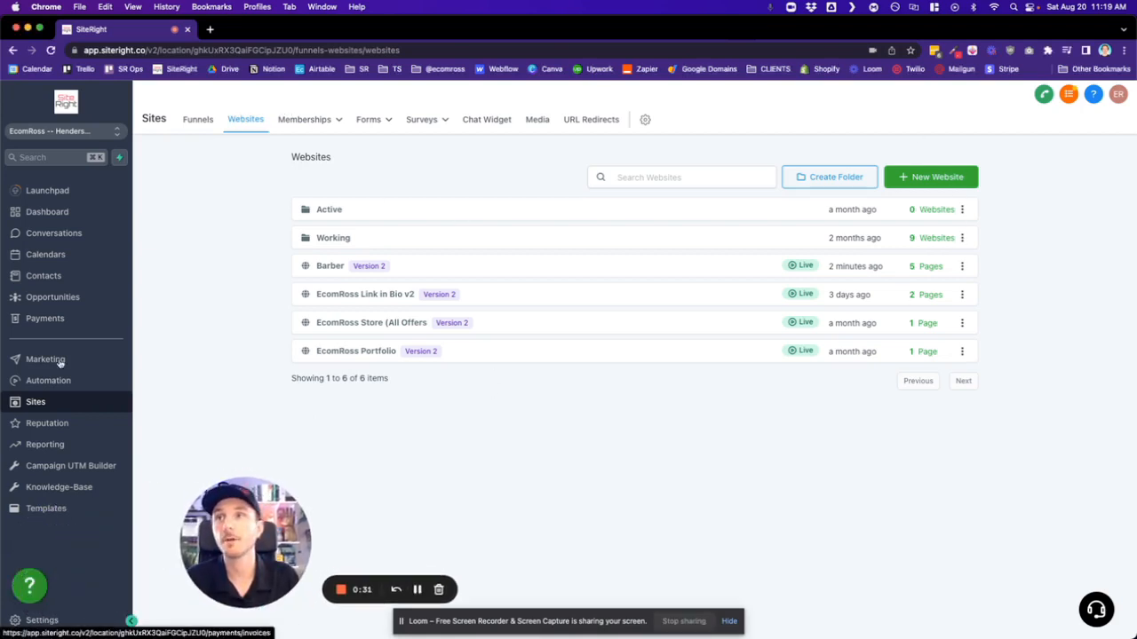
left_click(944, 184)
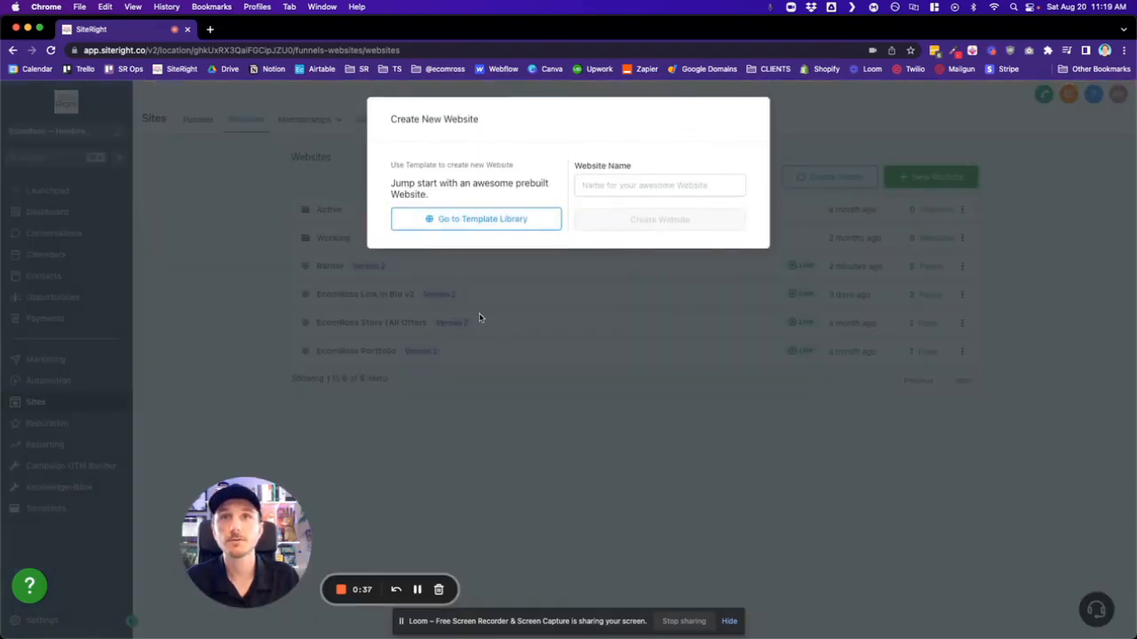
left_click(657, 445)
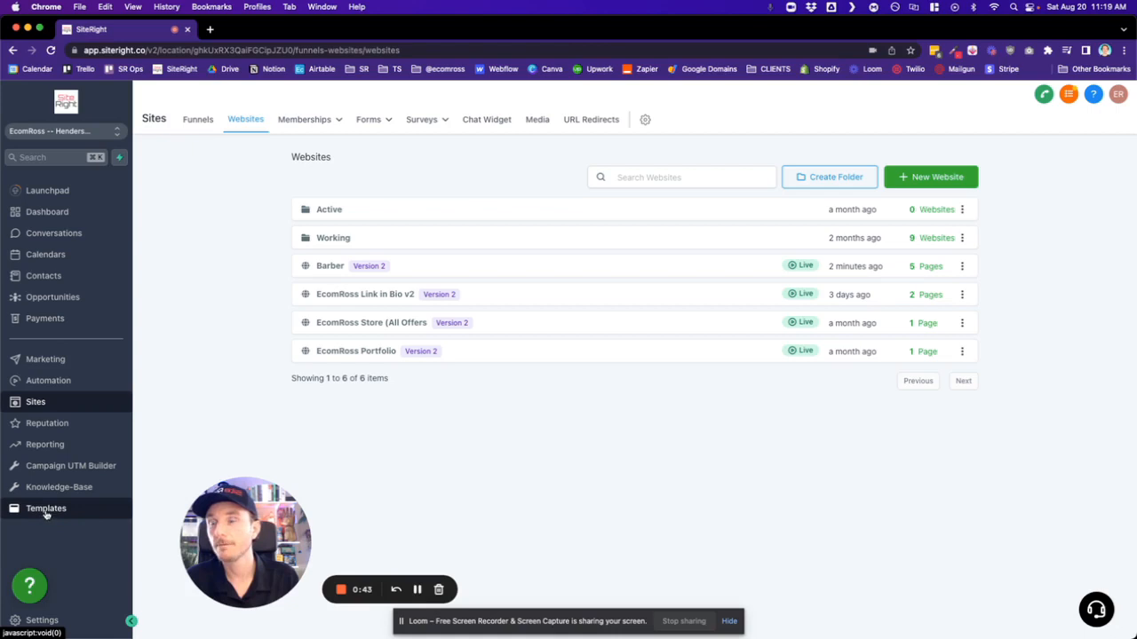
- Open the website template library and look through the Agency Templates
left_click(43, 511)
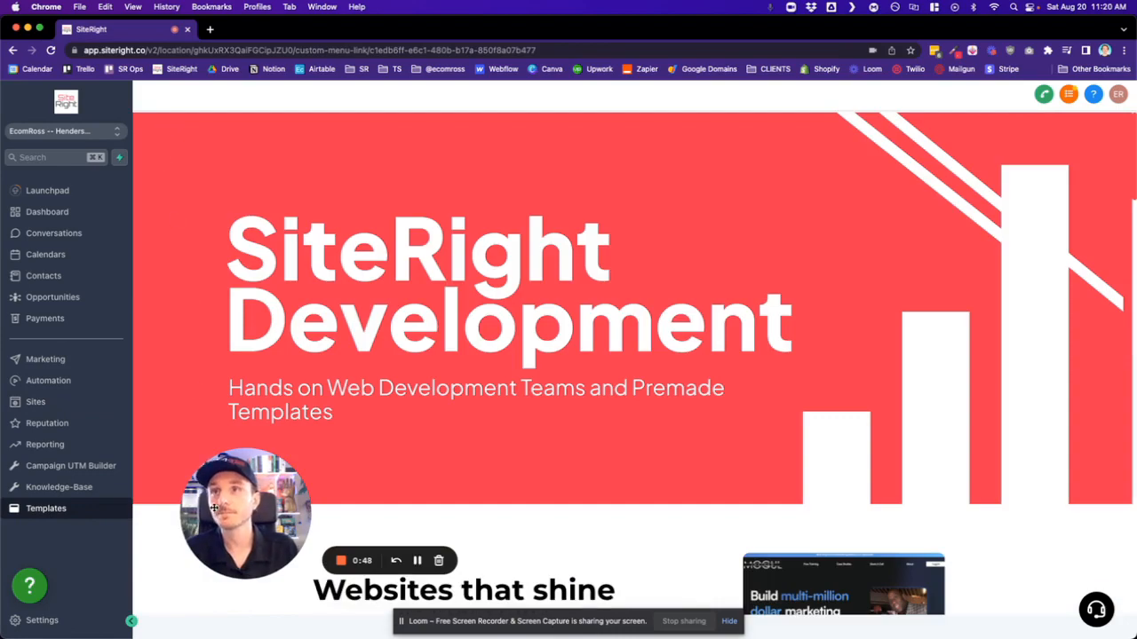
left_click_drag(214, 508, 195, 147)
scroll(535, 440, "down", 5)
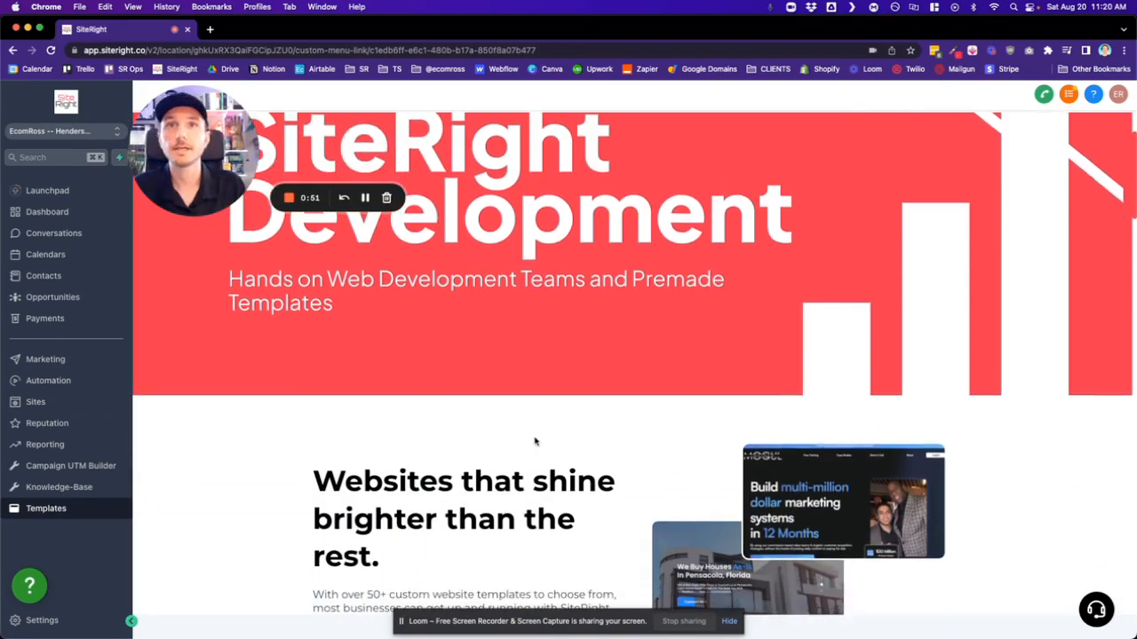
scroll(535, 437, "down", 3)
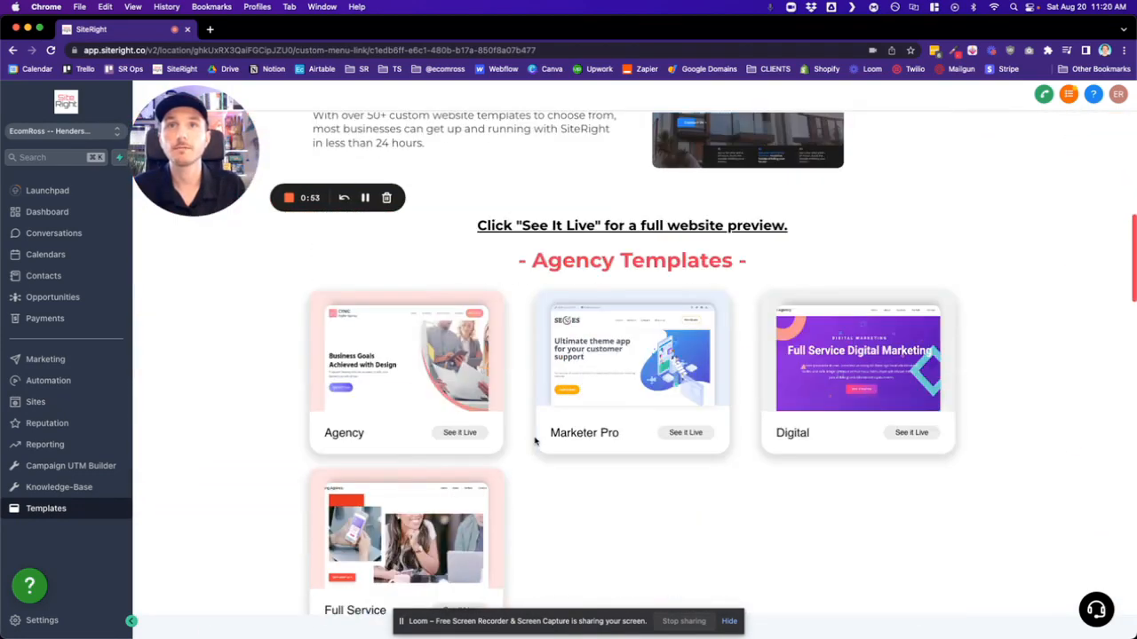
scroll(533, 437, "up", 4)
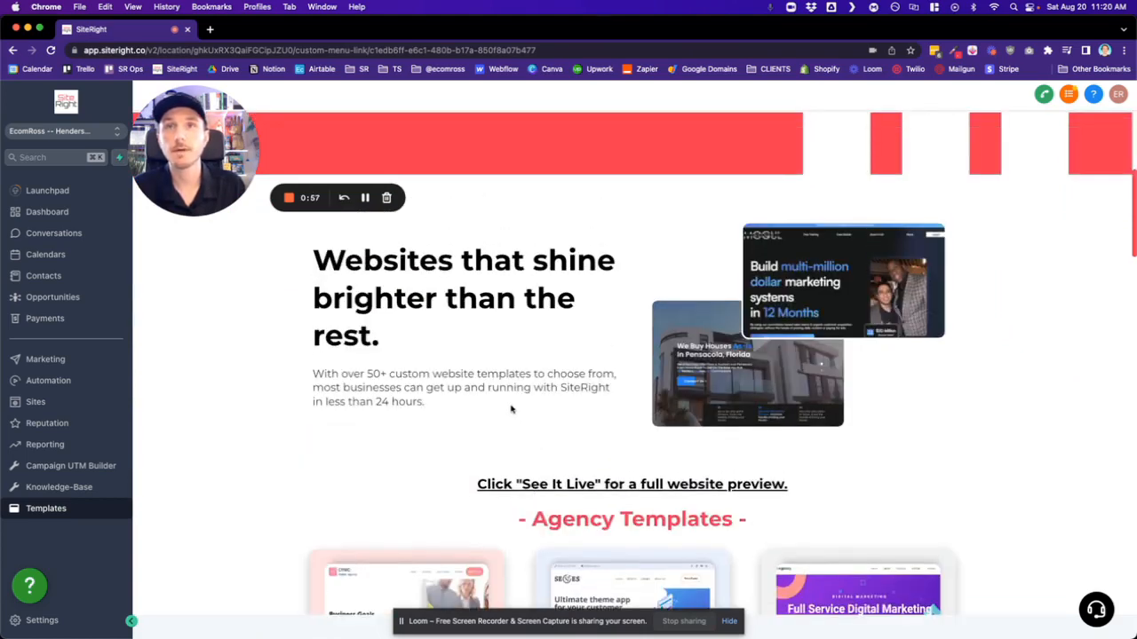
scroll(511, 409, "down", 3)
scroll(511, 408, "down", 2)
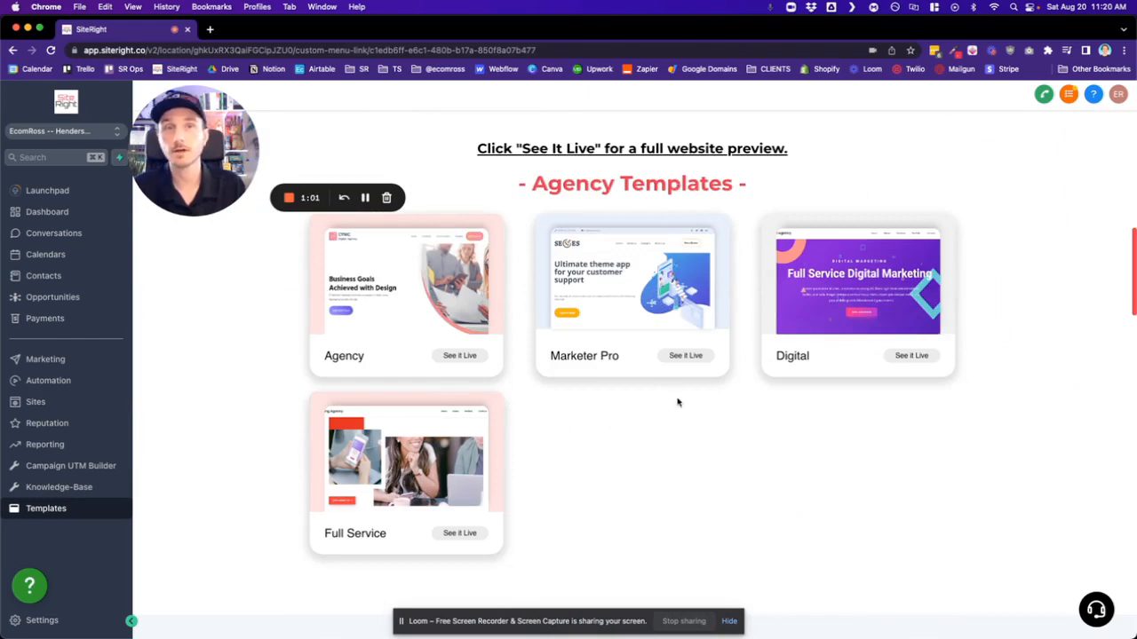
scroll(697, 416, "up", 1)
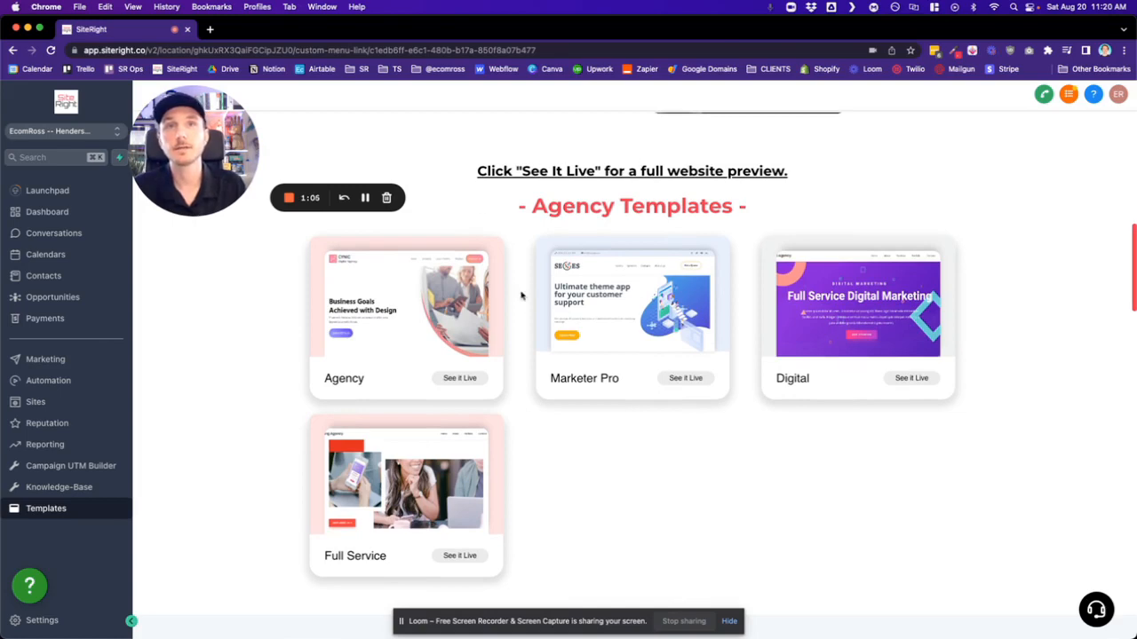
- Browse the Business Templates to see which industries the premade designs cover
scroll(529, 329, "down", 10)
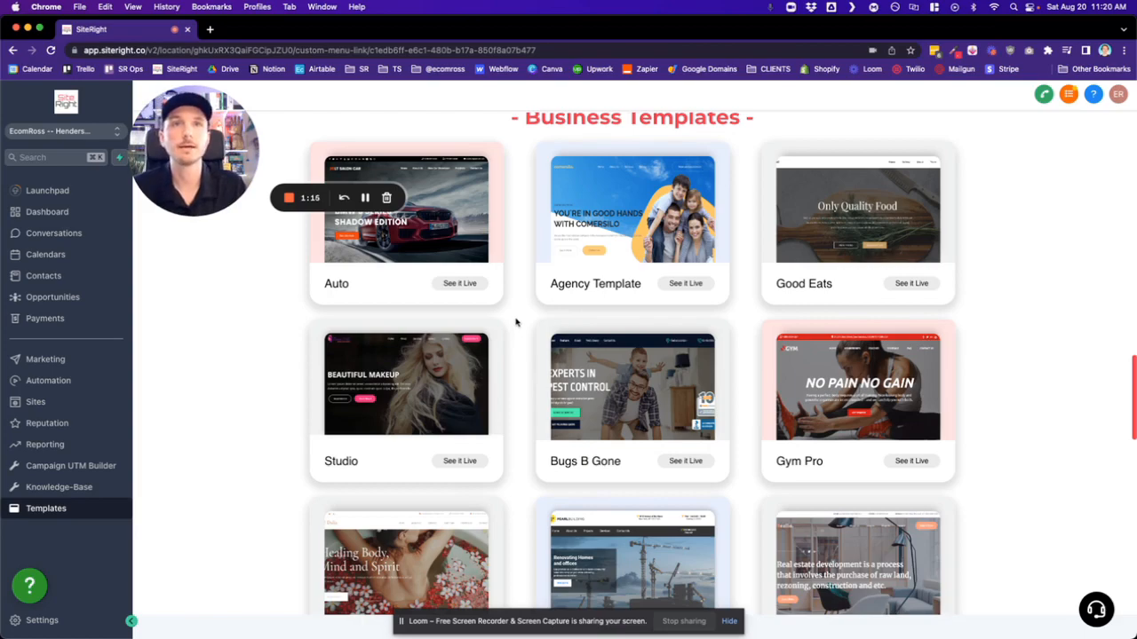
scroll(515, 322, "down", 3)
scroll(515, 323, "down", 3)
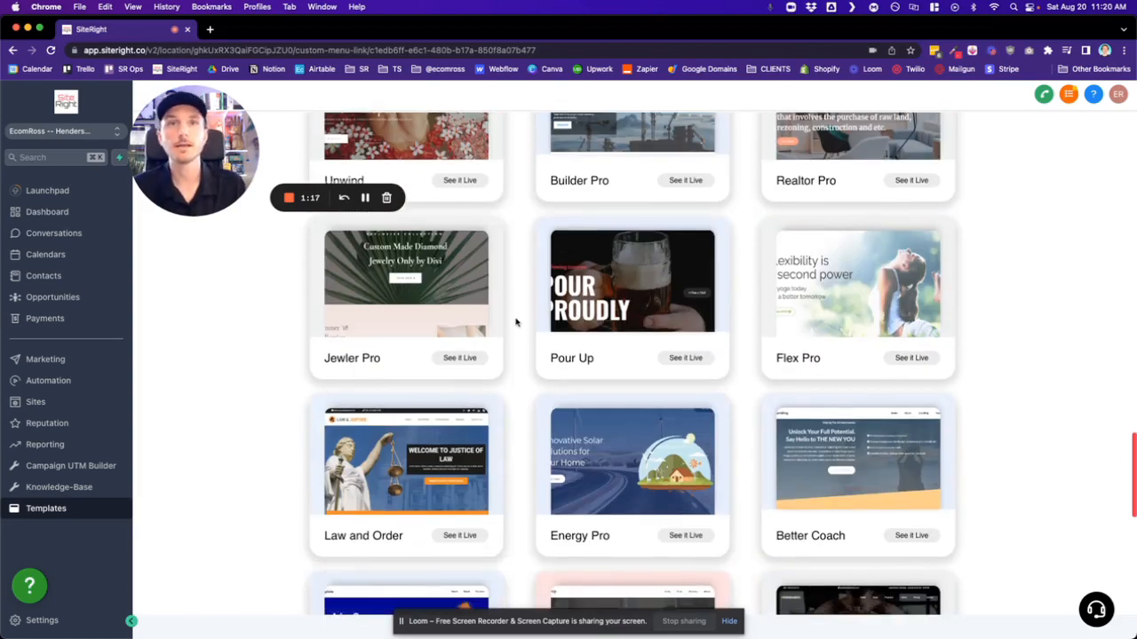
scroll(515, 323, "down", 5)
scroll(515, 322, "down", 3)
scroll(515, 323, "up", 5)
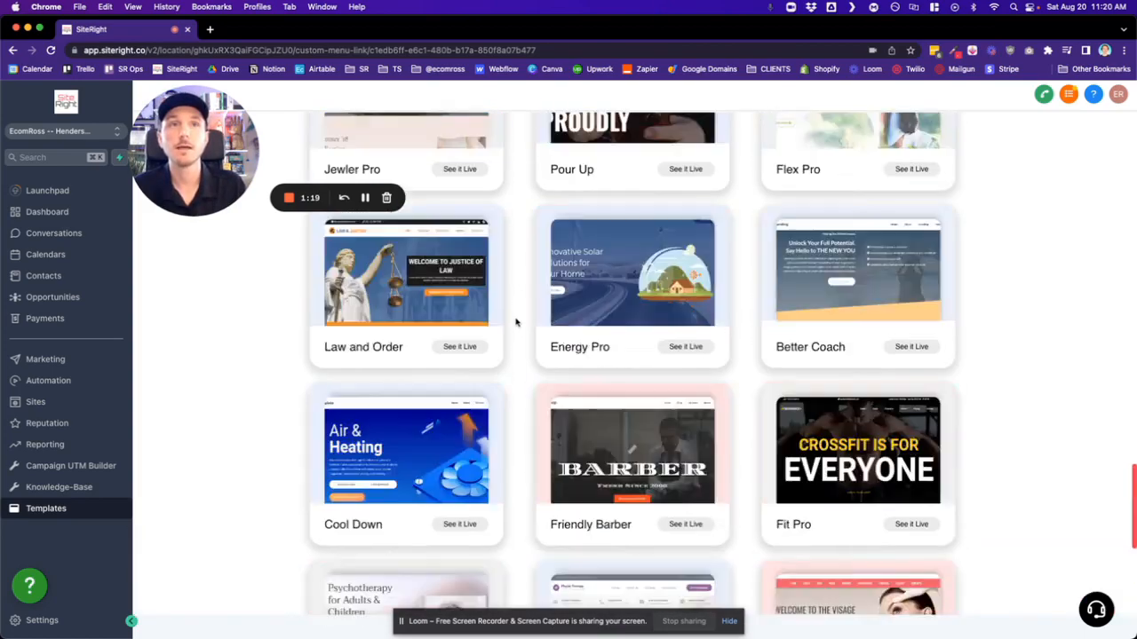
scroll(515, 322, "up", 5)
scroll(515, 322, "up", 3)
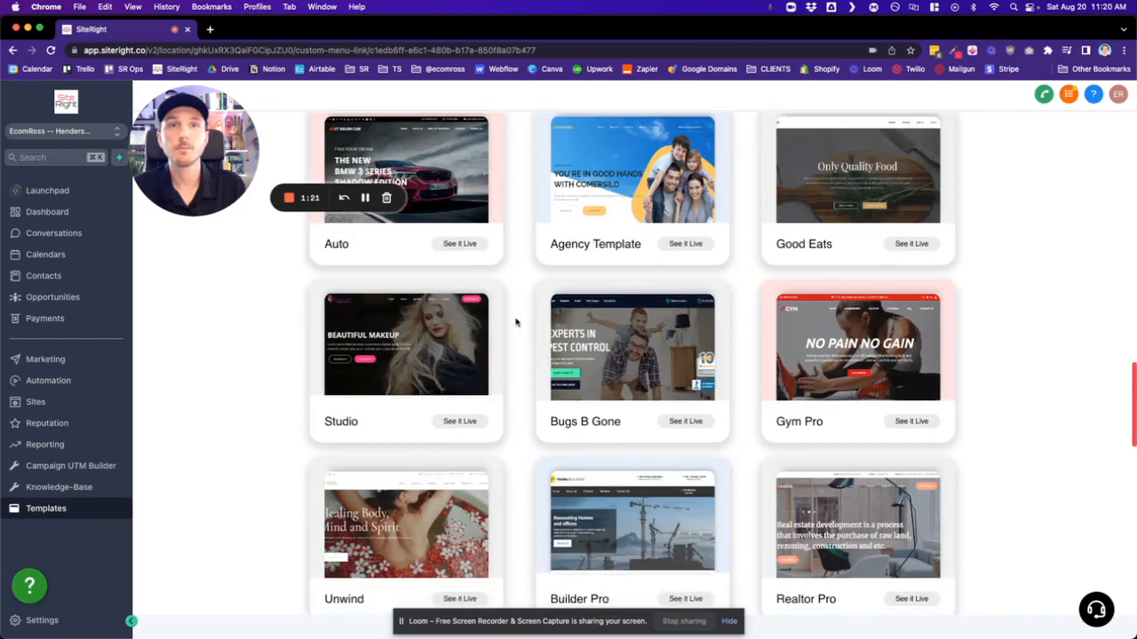
scroll(515, 322, "down", 1)
scroll(515, 323, "up", 1)
scroll(515, 322, "down", 3)
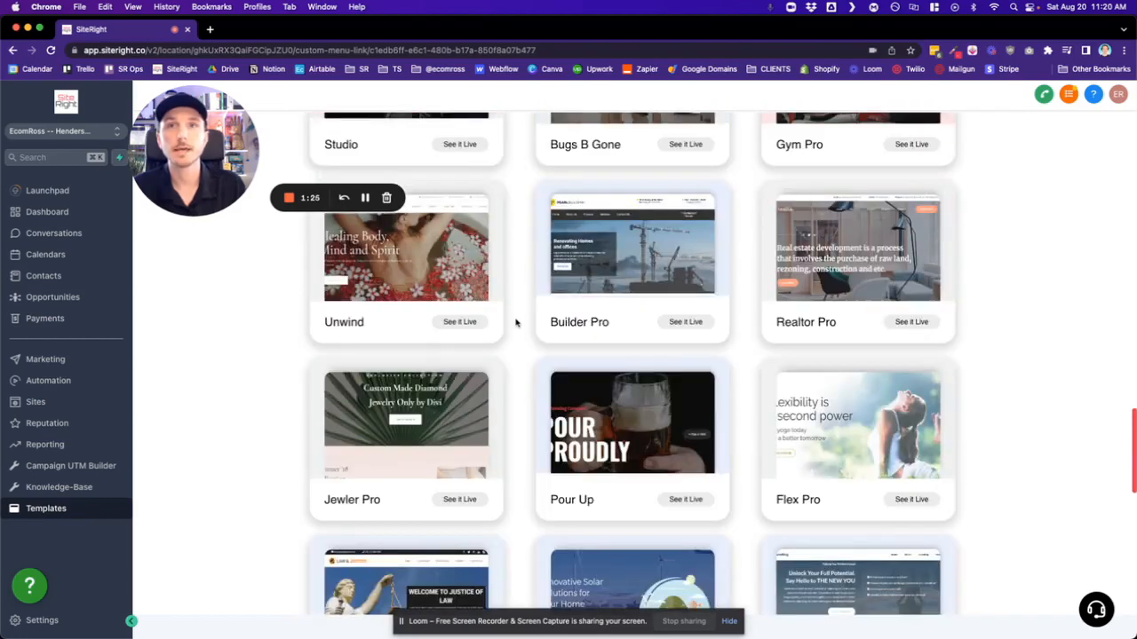
scroll(515, 322, "up", 3)
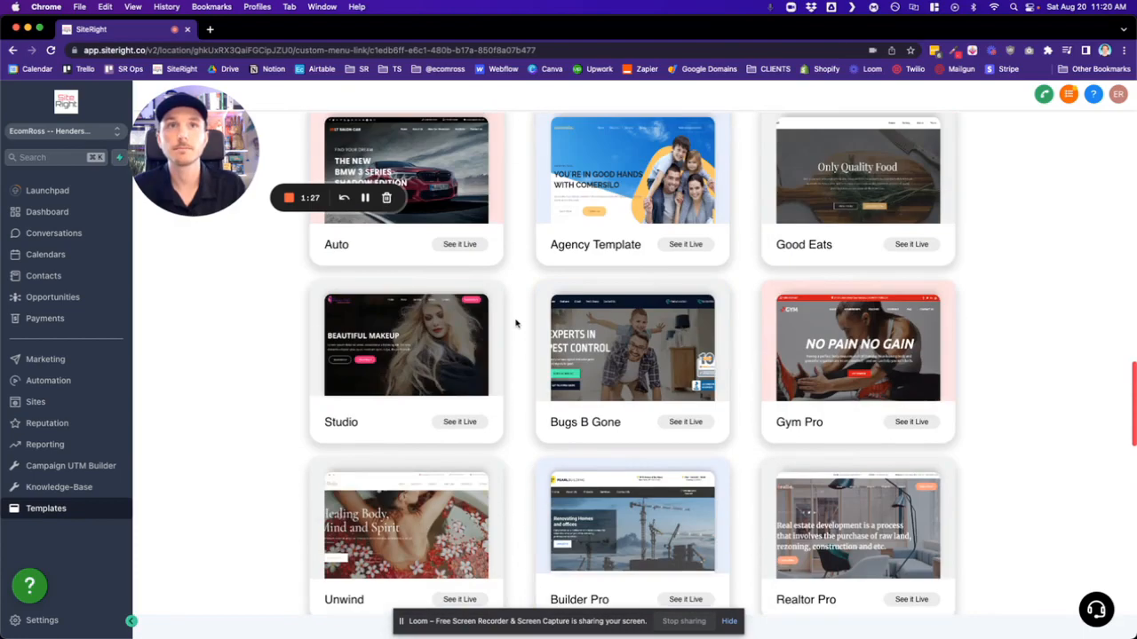
scroll(515, 323, "up", 3)
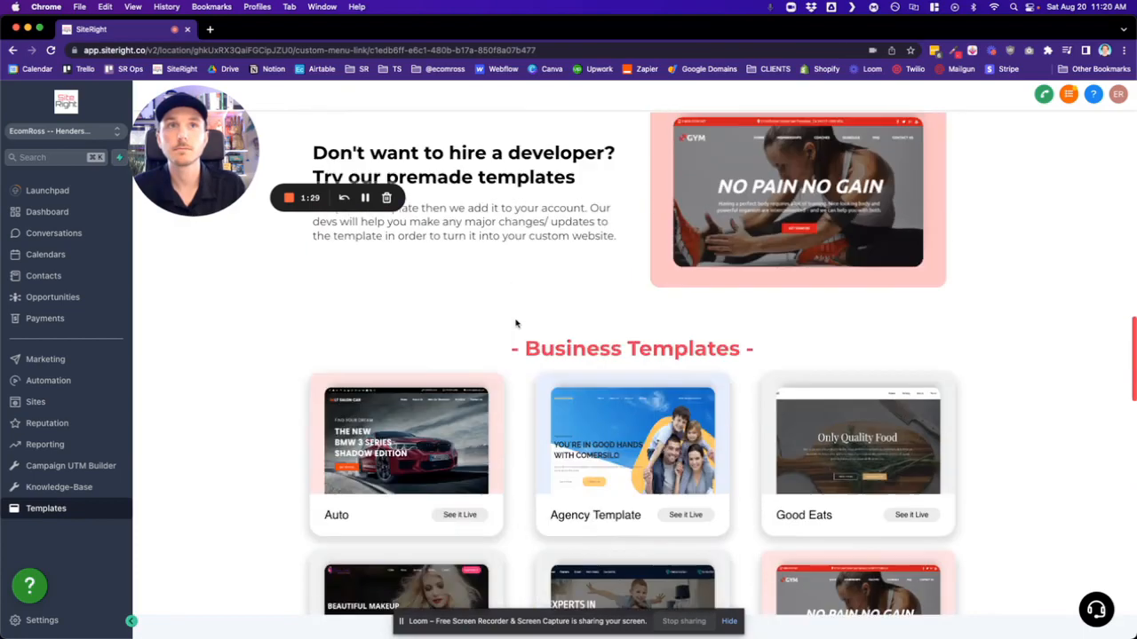
- Find the Friendly Barber template among the Business Templates, open its live preview and examine the home page
scroll(515, 322, "down", 8)
scroll(515, 322, "down", 3)
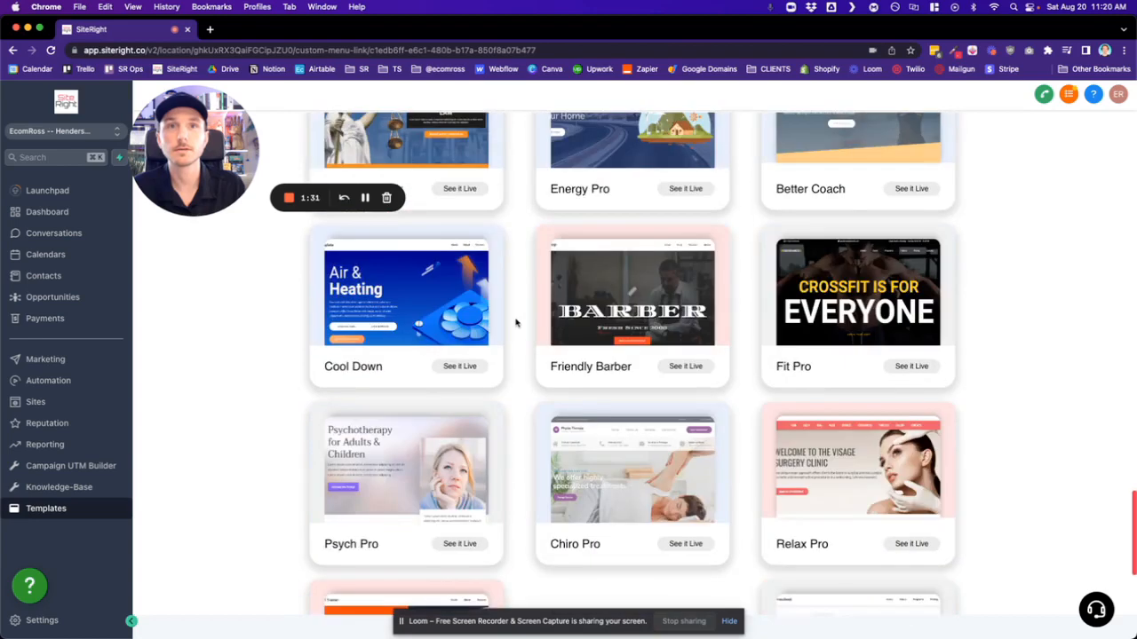
left_click(685, 366)
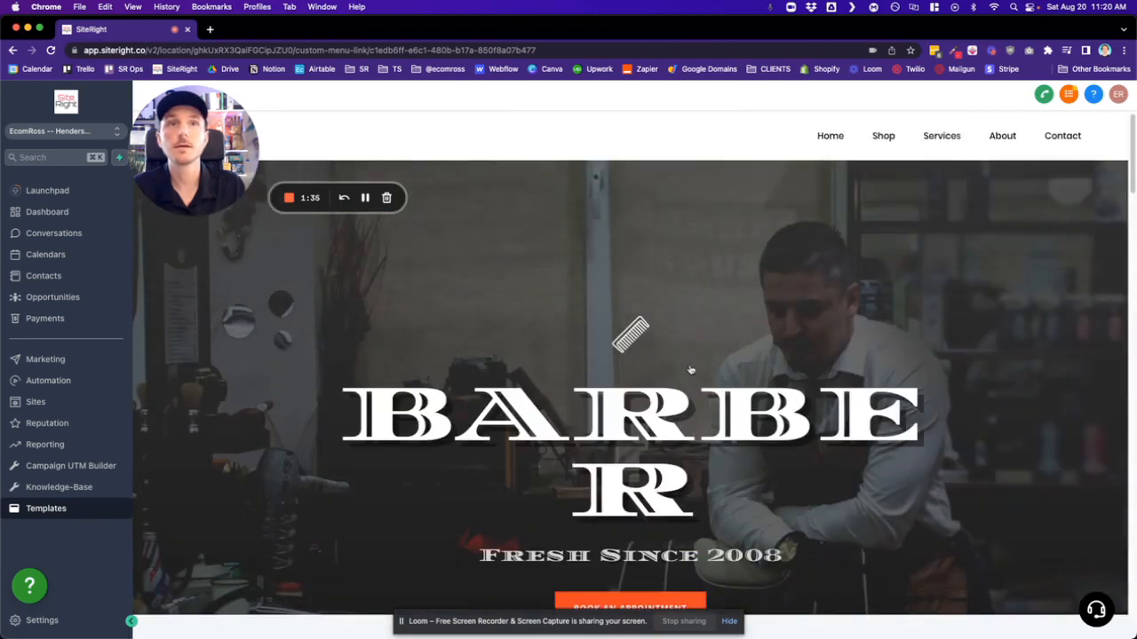
scroll(532, 353, "down", 15)
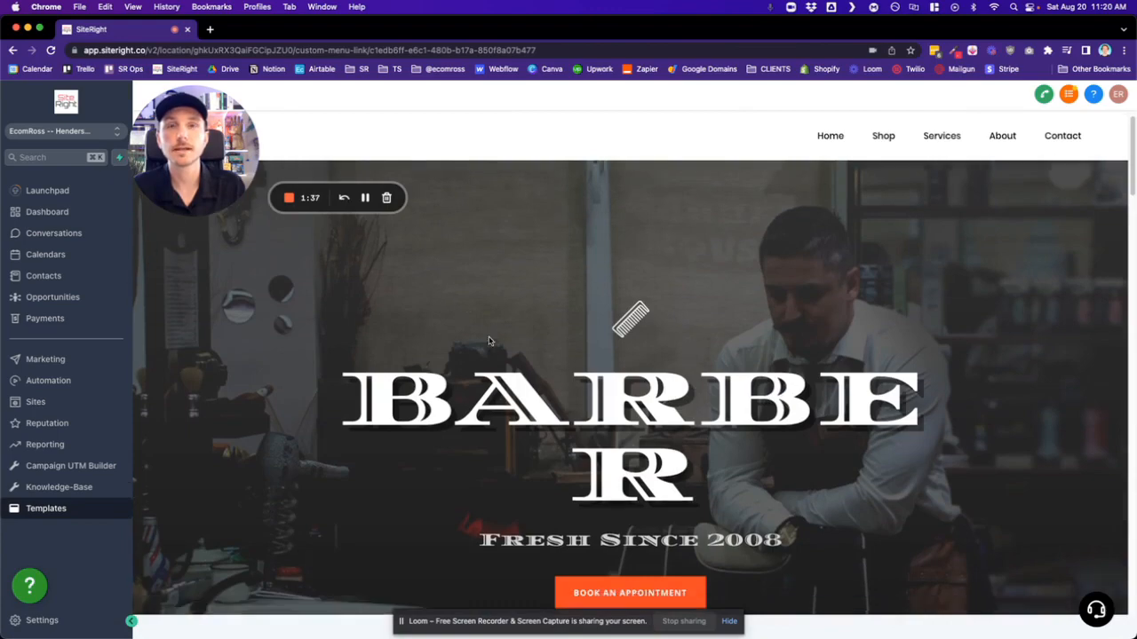
scroll(531, 352, "down", 15)
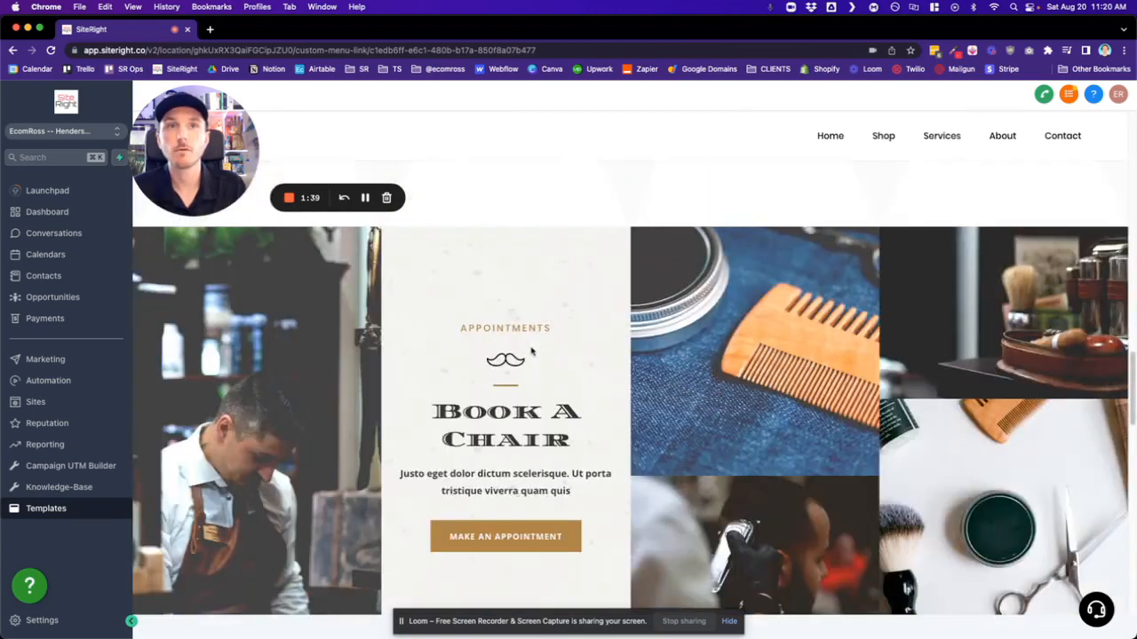
scroll(531, 348, "up", 20)
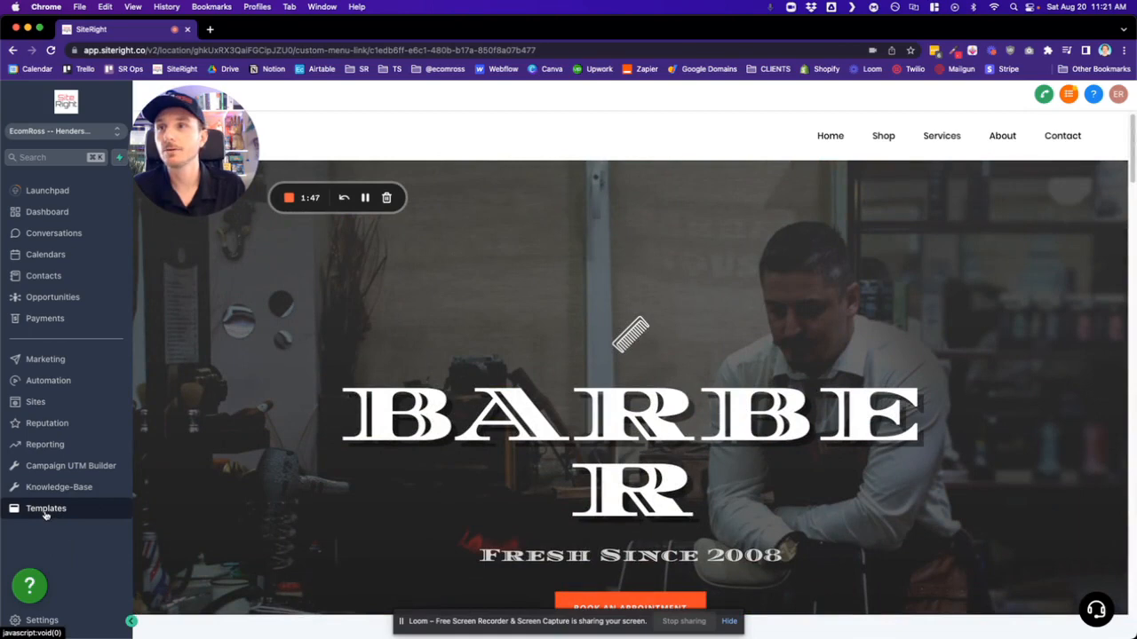
- Return to the account's websites and open the Home page of the Barber website in the page builder
left_click(39, 404)
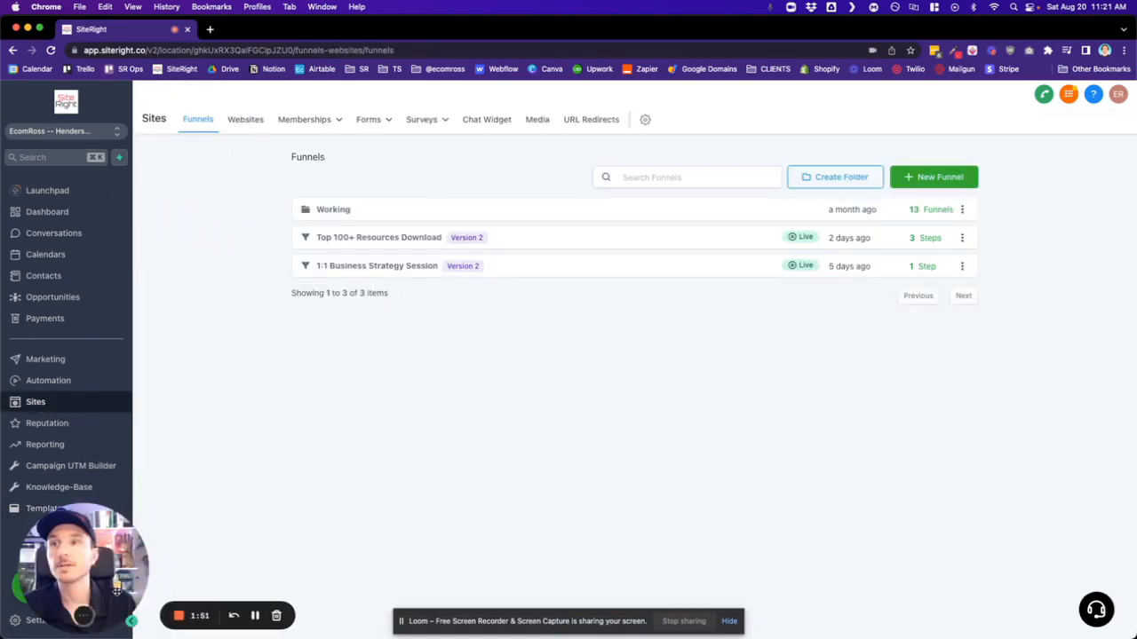
left_click(249, 119)
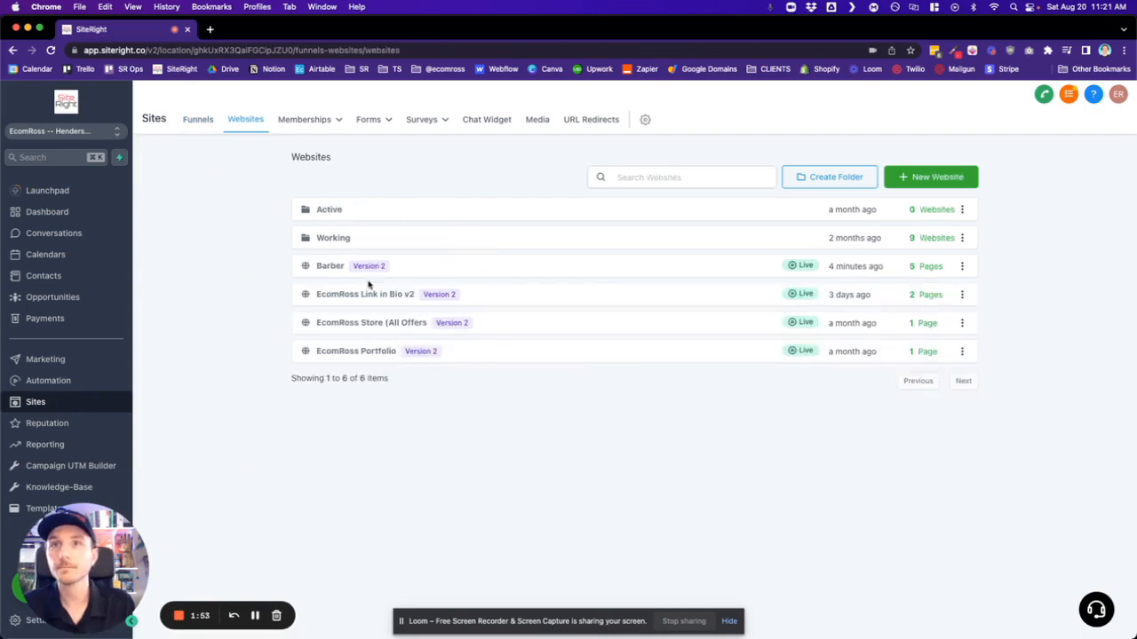
left_click(330, 268)
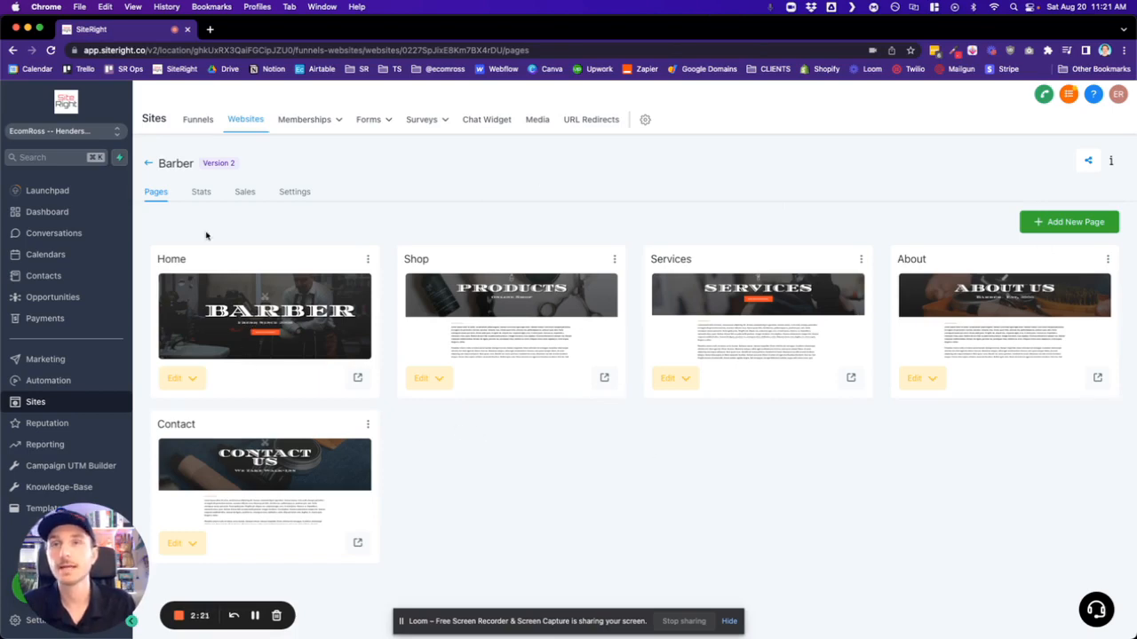
left_click(266, 318)
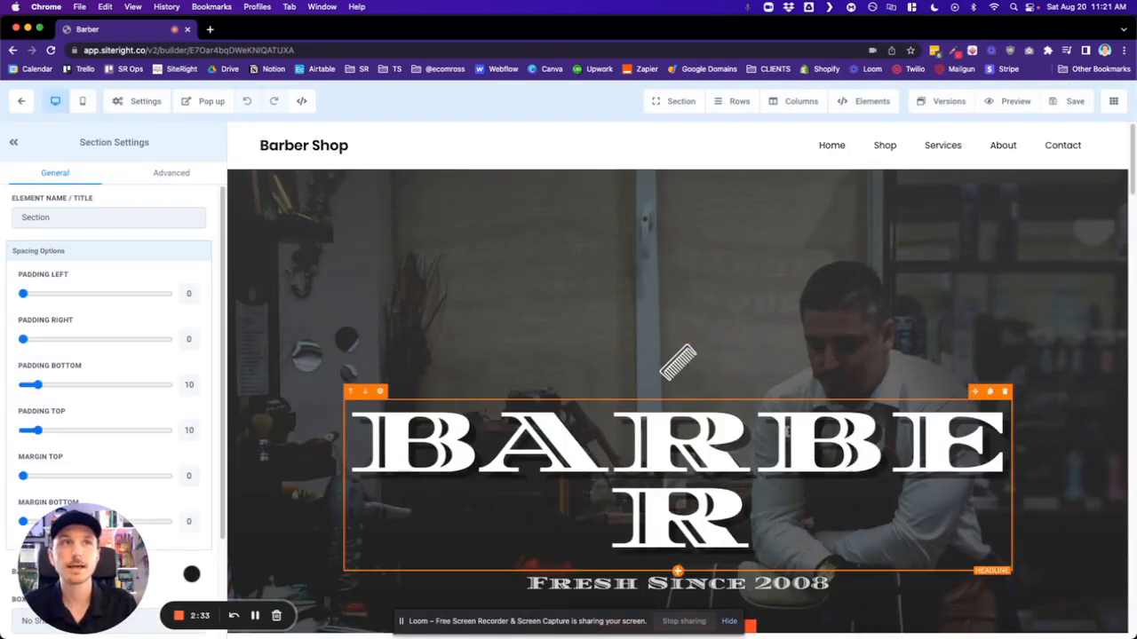
- Show the element settings of the BARBER headline and those of the hero section behind it
left_click(769, 453)
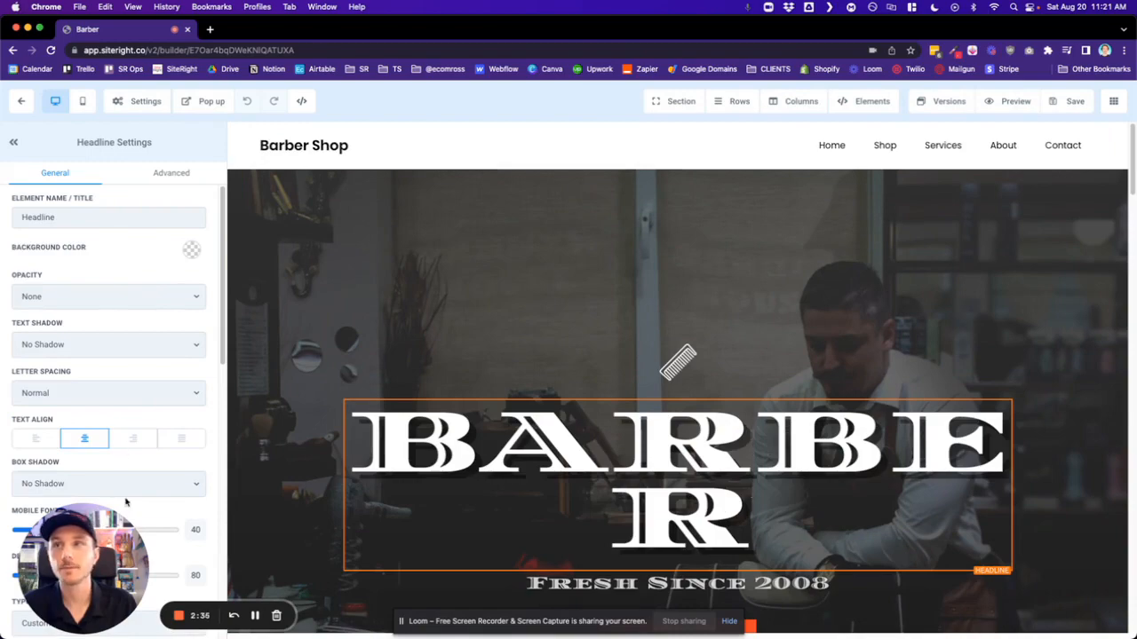
left_click_drag(98, 533, 340, 167)
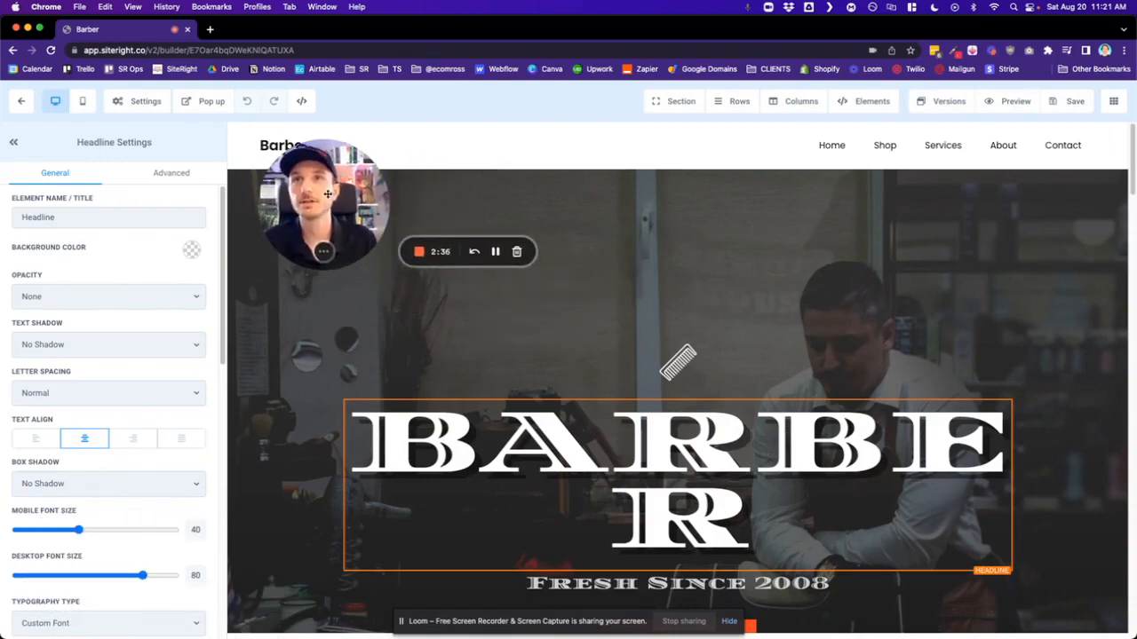
left_click(587, 309)
scroll(579, 330, "down", 3)
scroll(579, 330, "up", 3)
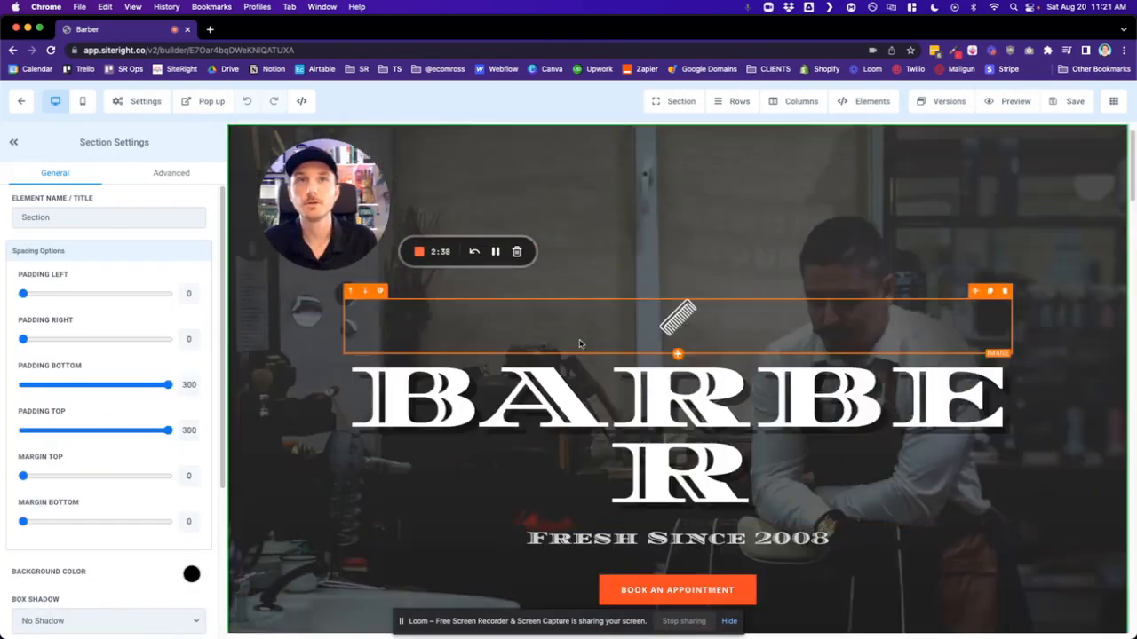
- Select the BARBER headline again and review its font size, typography, color and spacing options
left_click(662, 451)
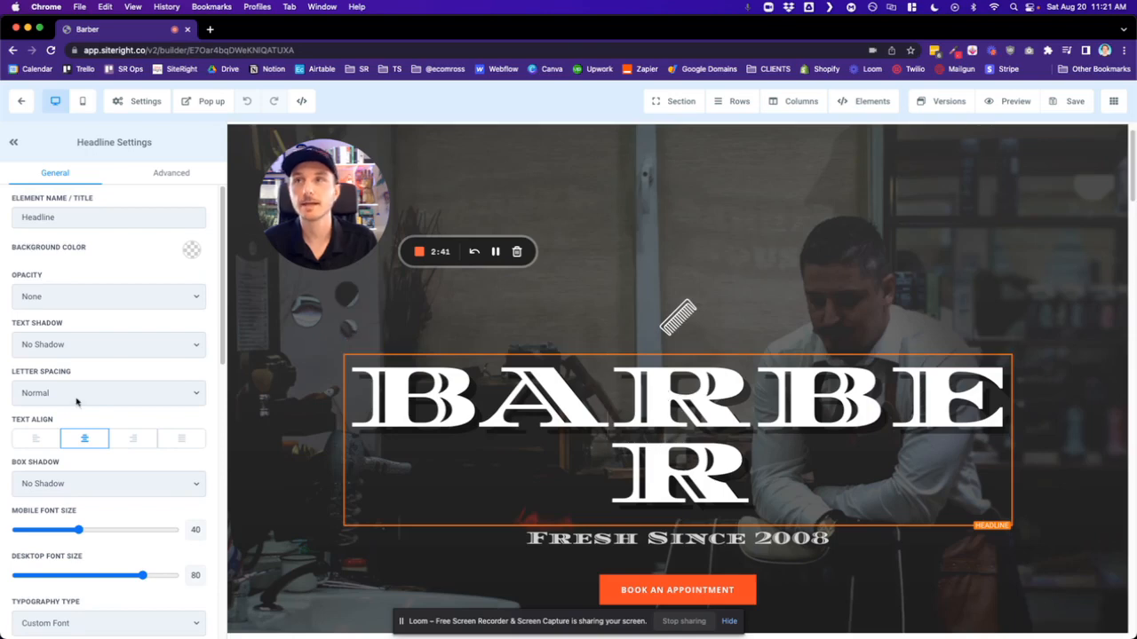
scroll(102, 444, "down", 5)
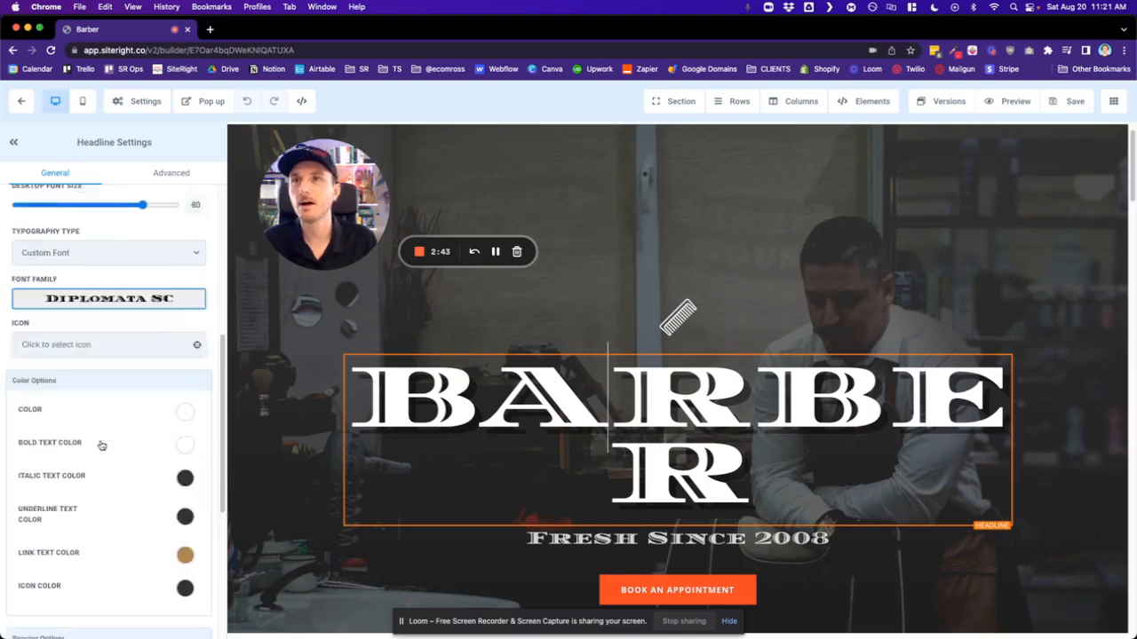
scroll(101, 444, "down", 2)
scroll(101, 340, "up", 6)
scroll(80, 208, "down", 2)
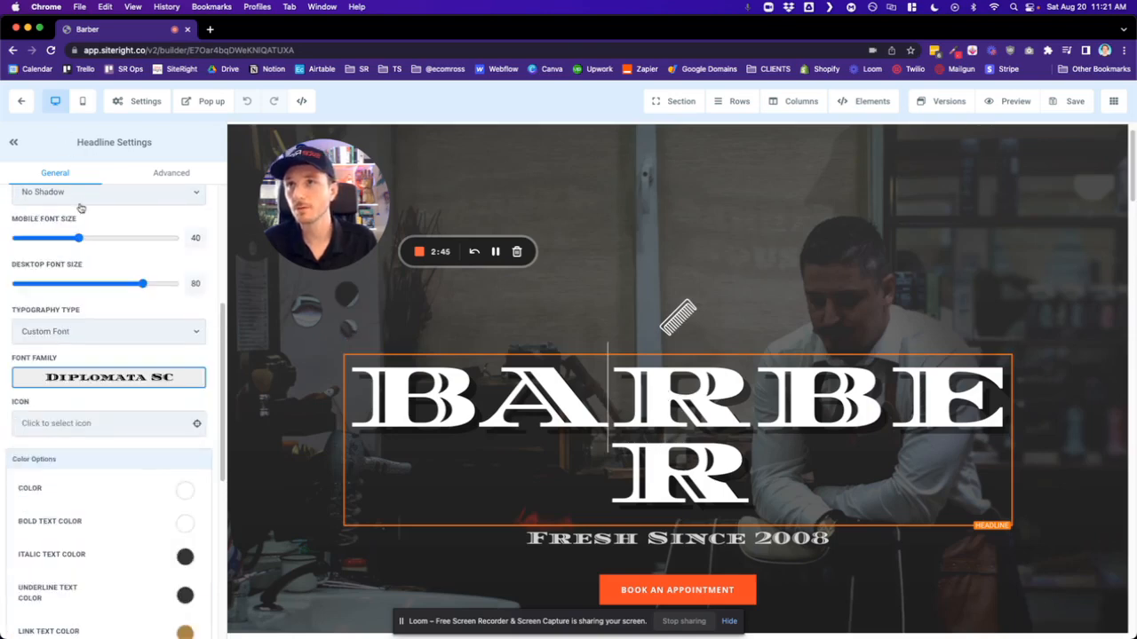
scroll(80, 208, "down", 5)
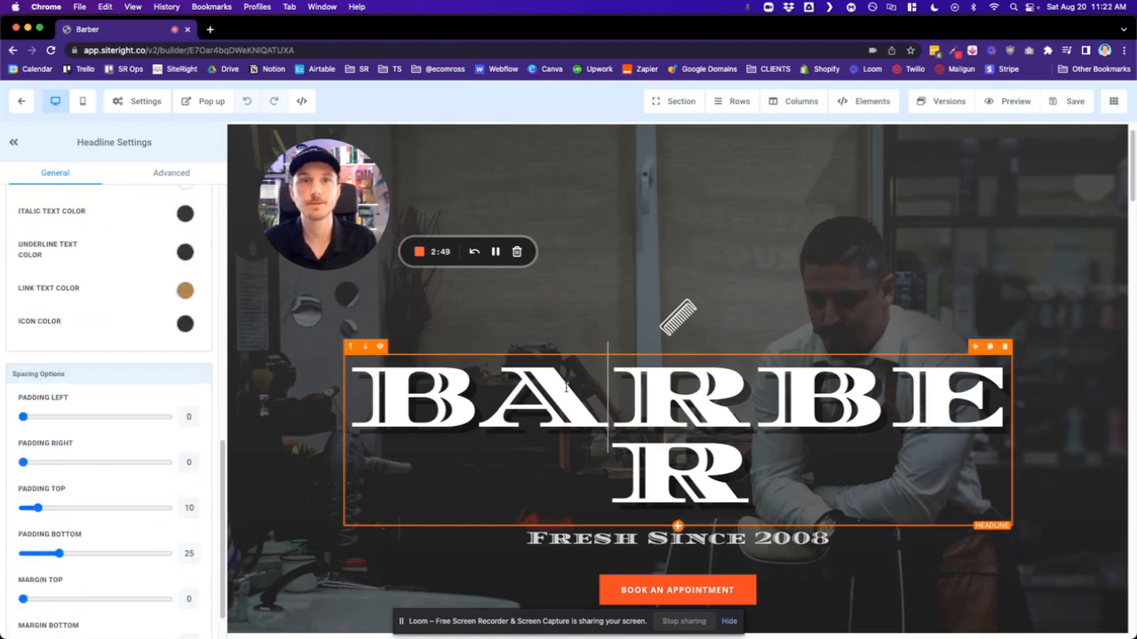
scroll(565, 388, "down", 1)
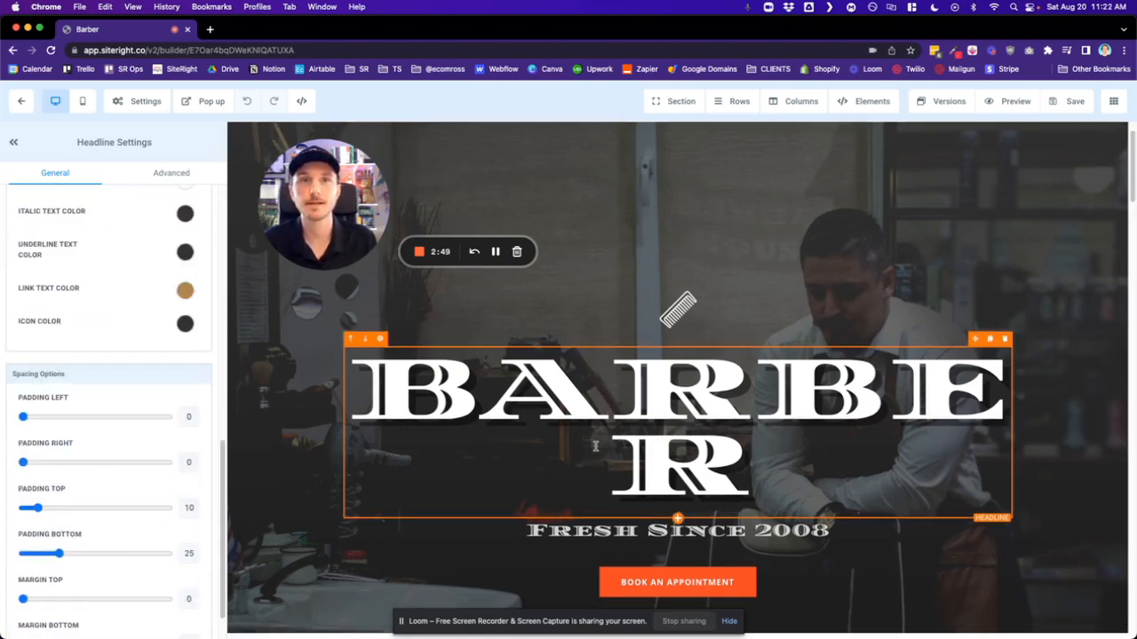
- Show the hero section's settings and look through the Home page's sections down to the contact form and footer
left_click(626, 268)
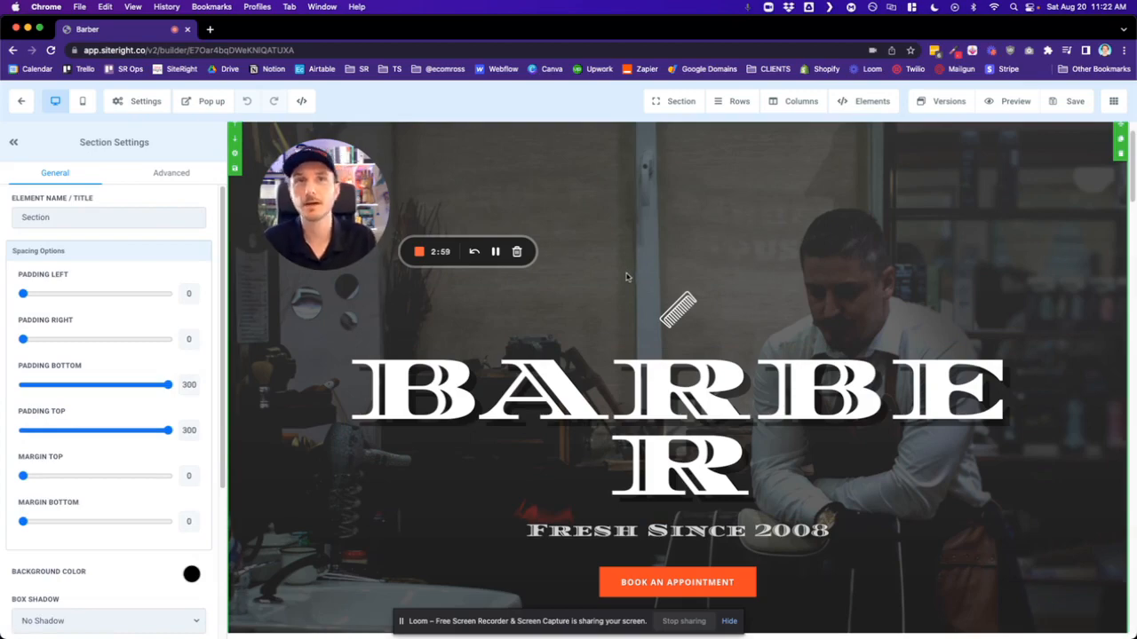
scroll(626, 277, "down", 10)
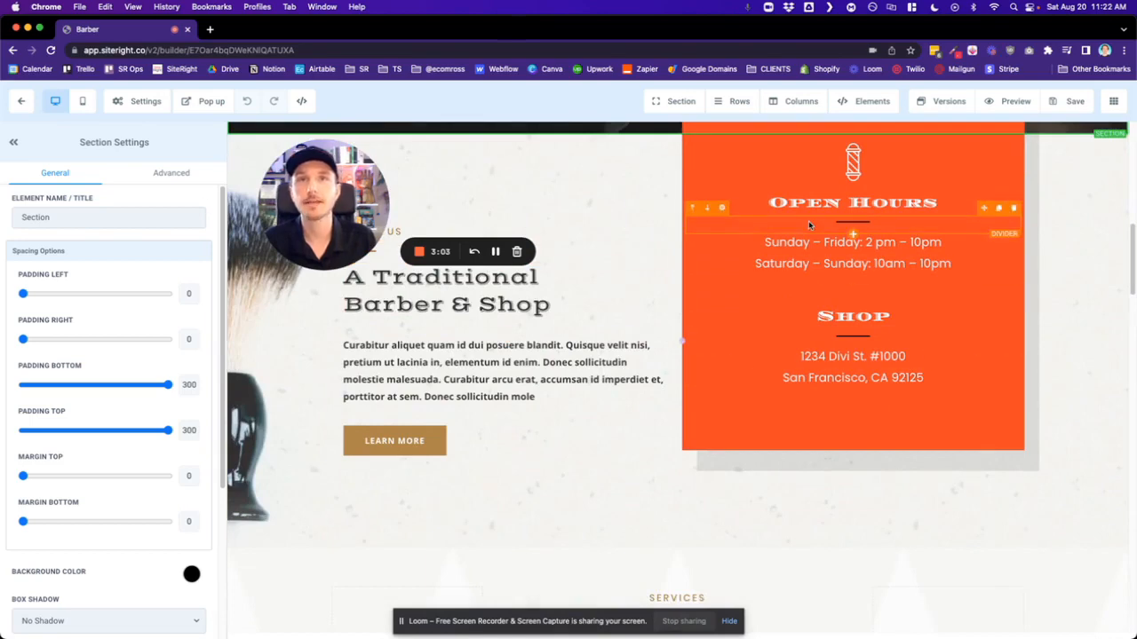
scroll(733, 364, "up", 3)
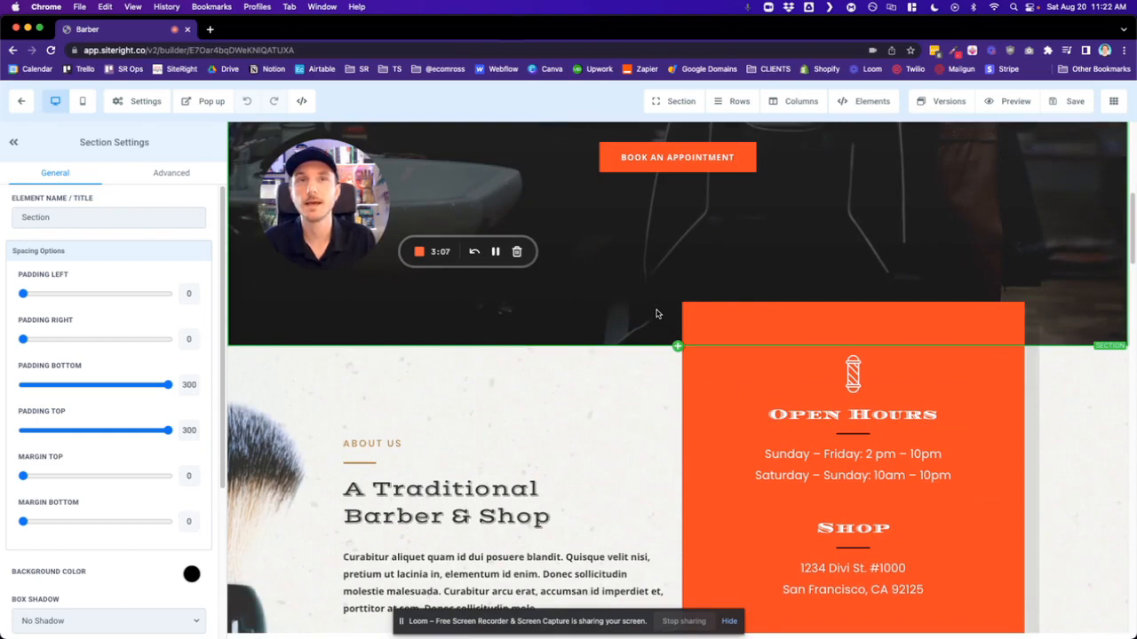
scroll(657, 313, "down", 3)
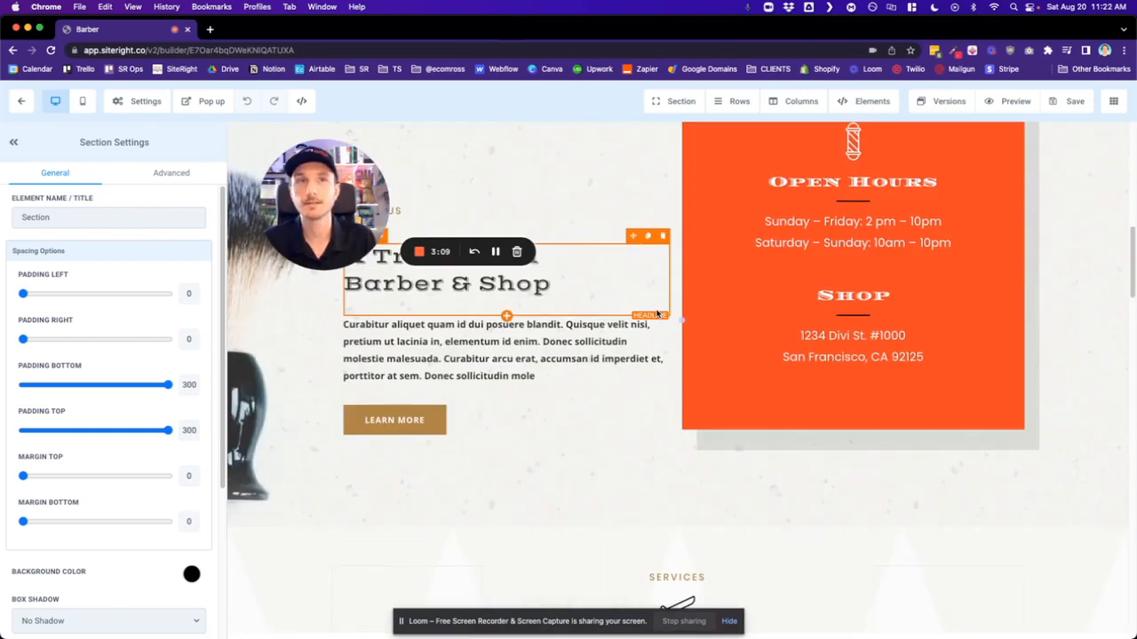
scroll(657, 314, "down", 3)
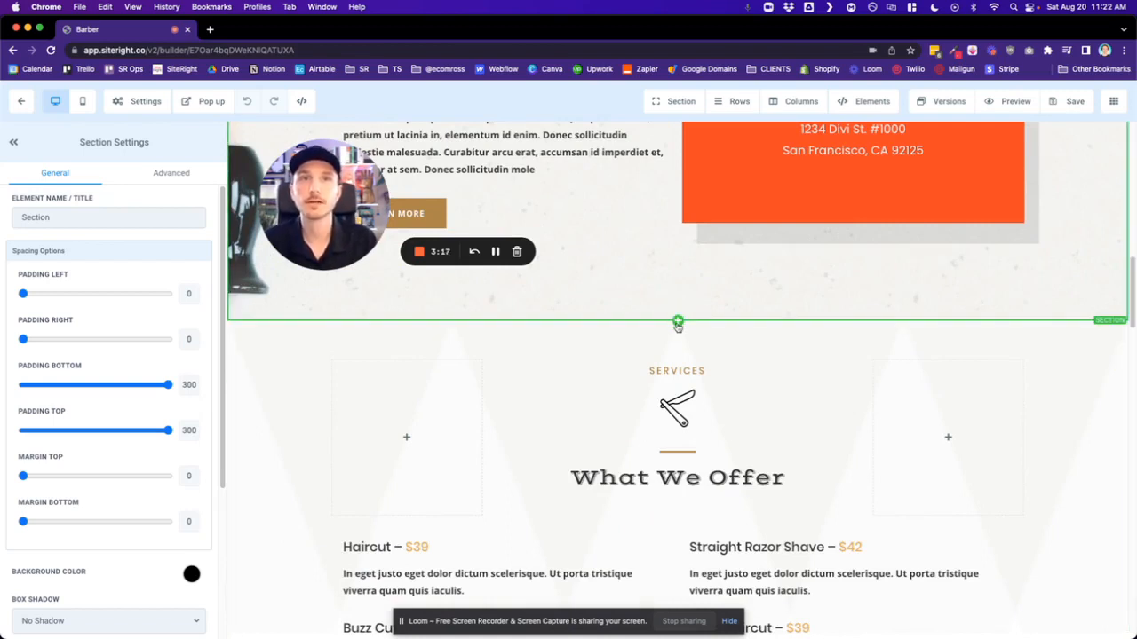
scroll(677, 326, "down", 15)
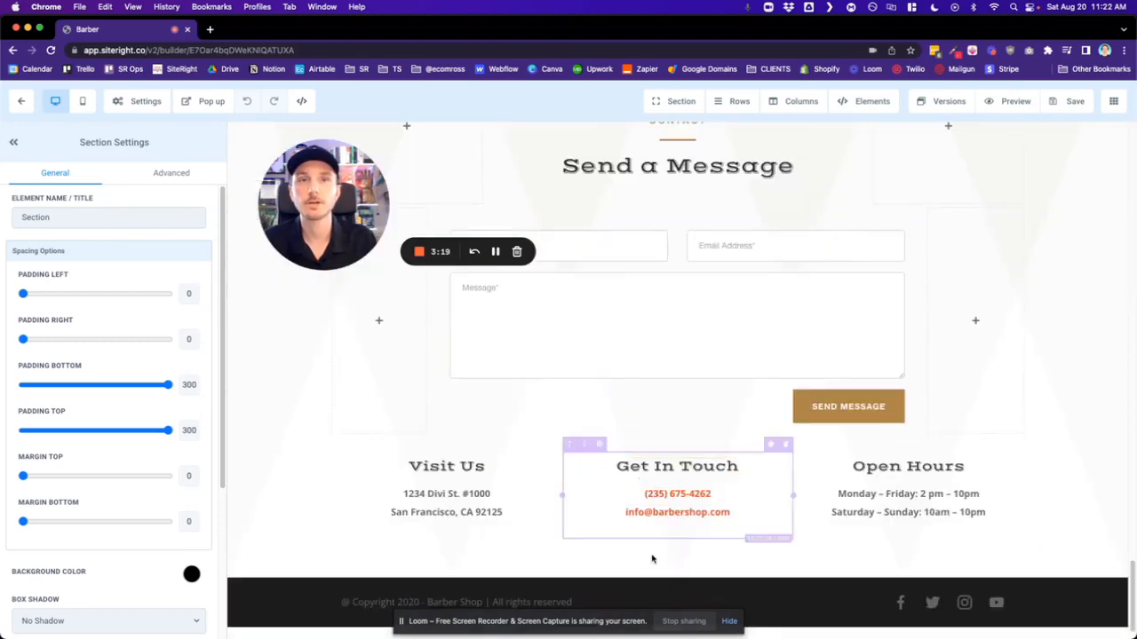
scroll(652, 555, "up", 3)
scroll(652, 562, "up", 3)
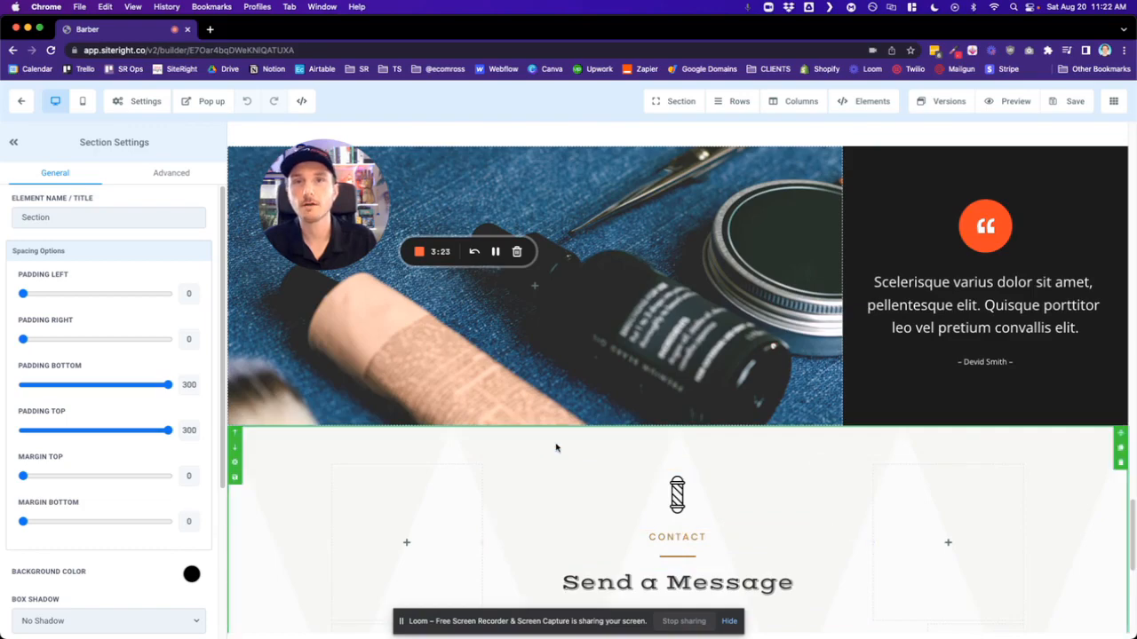
scroll(558, 445, "up", 6)
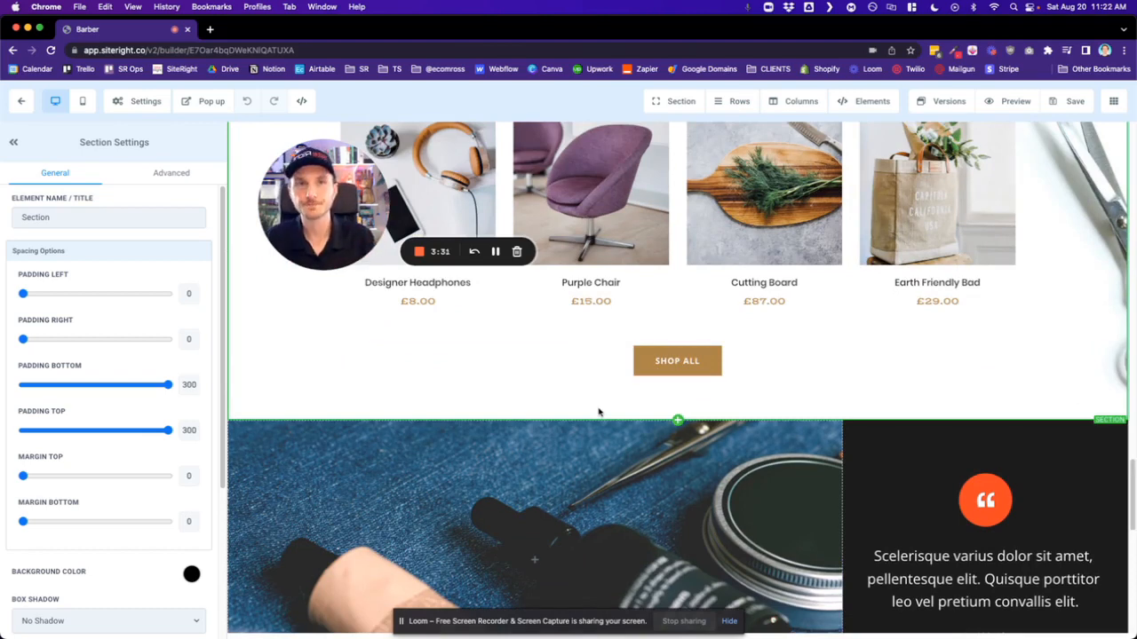
- Add a full-width section between the Popular Products section and the testimonial section
left_click(677, 421)
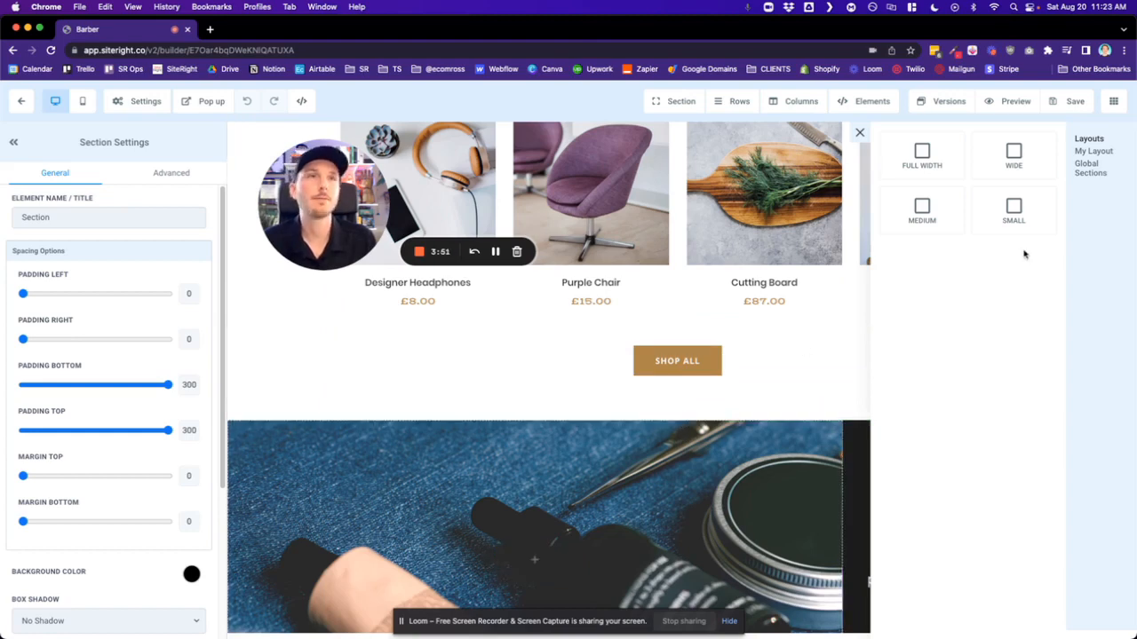
left_click(860, 134)
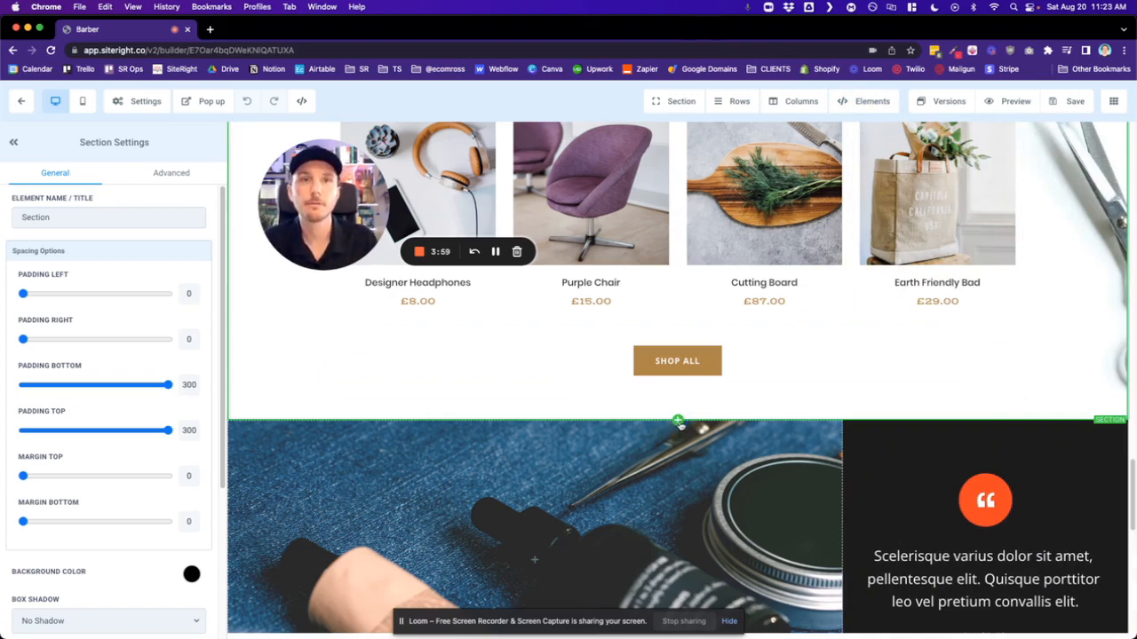
left_click(678, 422)
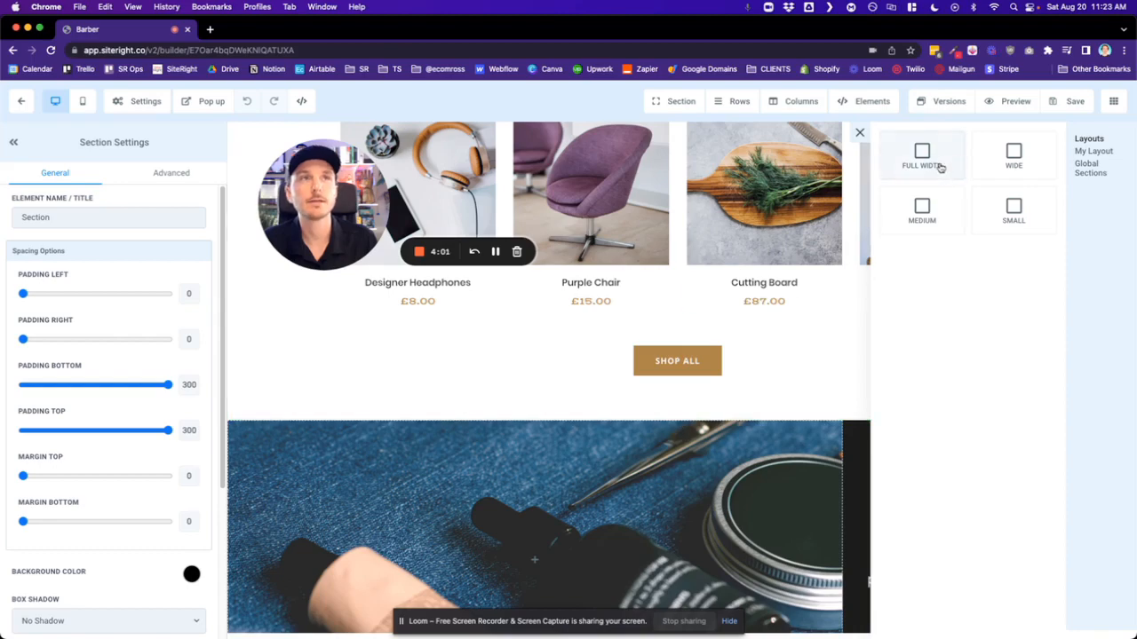
left_click(922, 160)
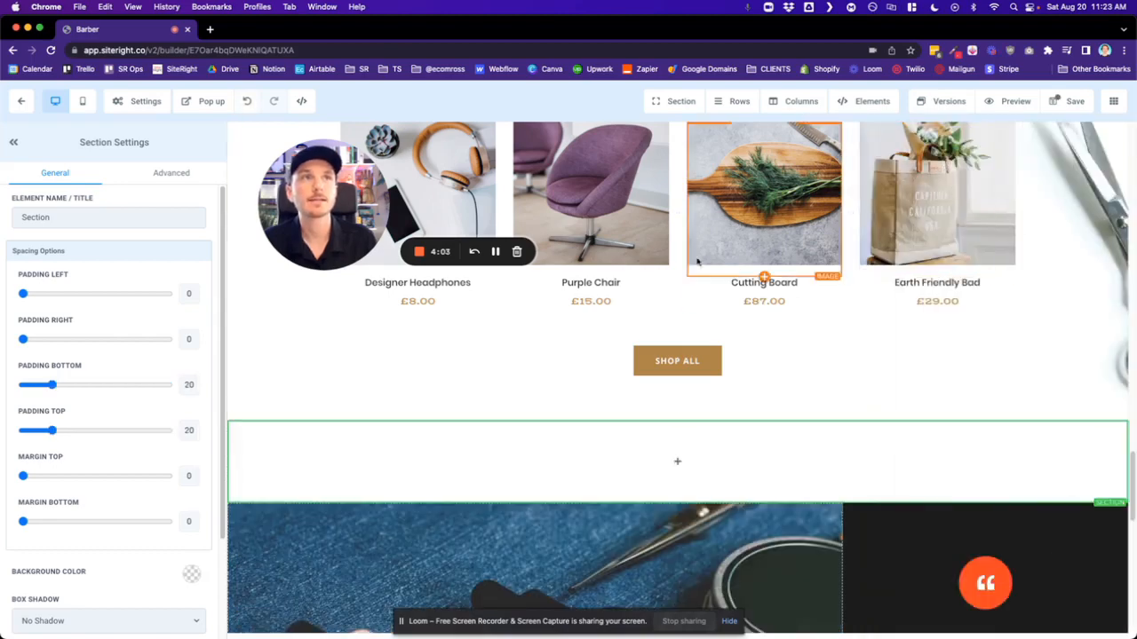
- Add a 1-column row to the empty full-width section and delete it again
scroll(844, 397, "down", 4)
scroll(832, 385, "up", 3)
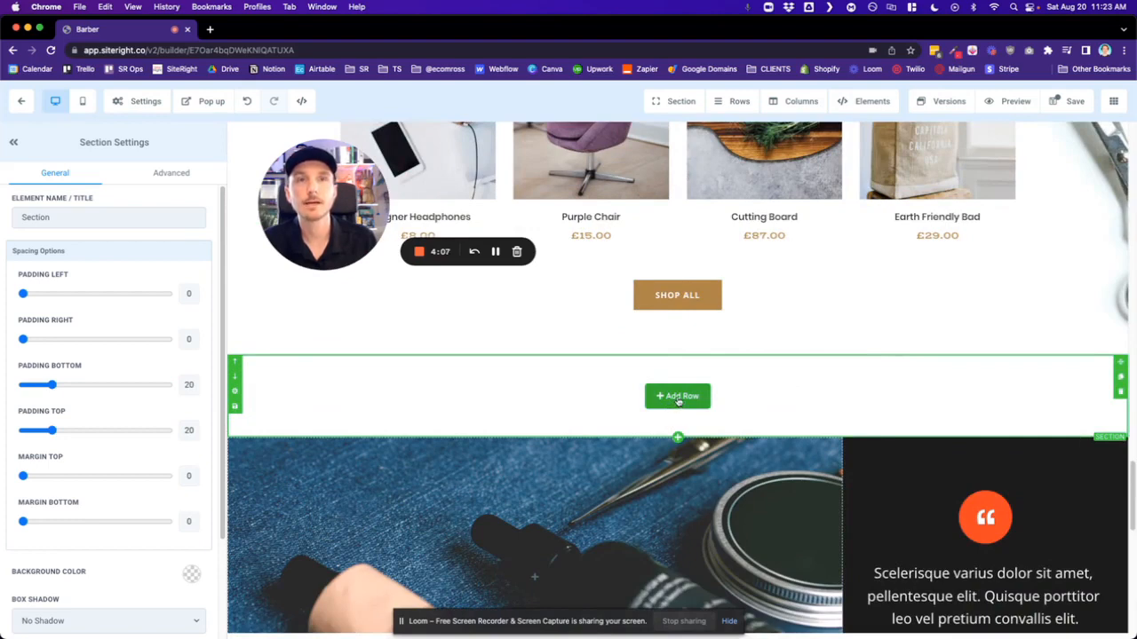
left_click(678, 396)
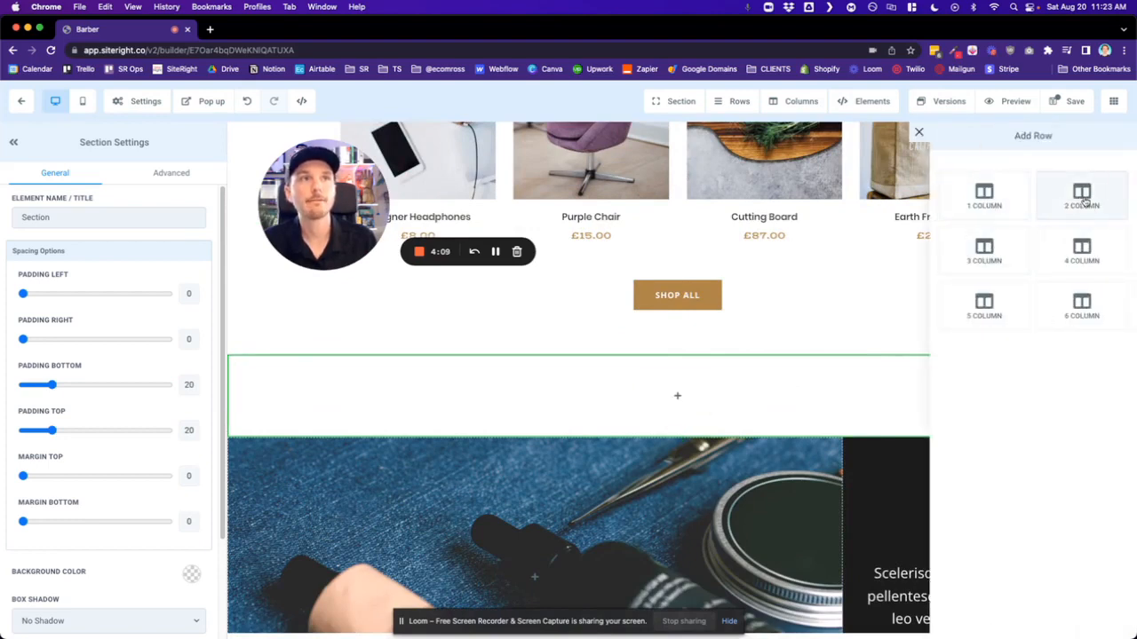
mouse_move(697, 398)
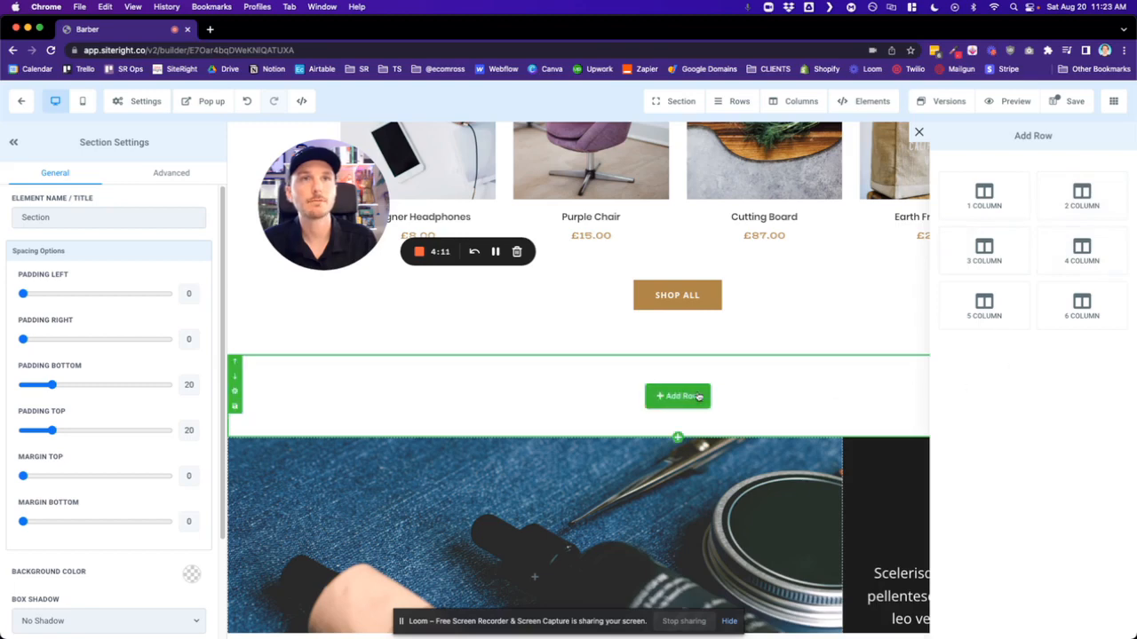
left_click(992, 204)
scroll(628, 456, "up", 3)
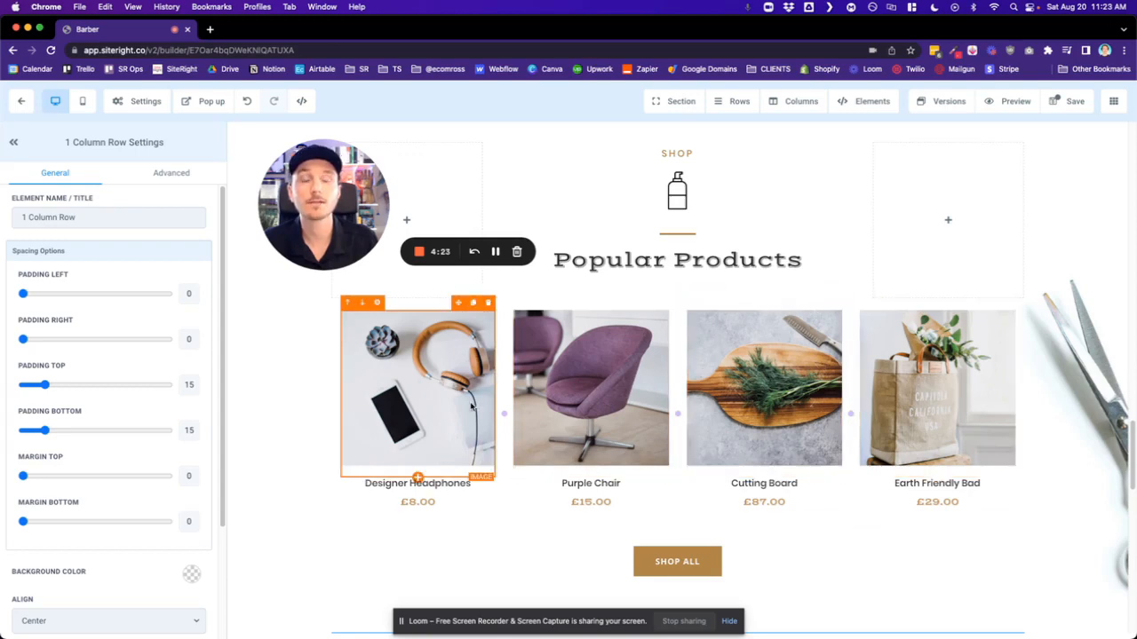
scroll(472, 405, "down", 3)
left_click(1016, 397)
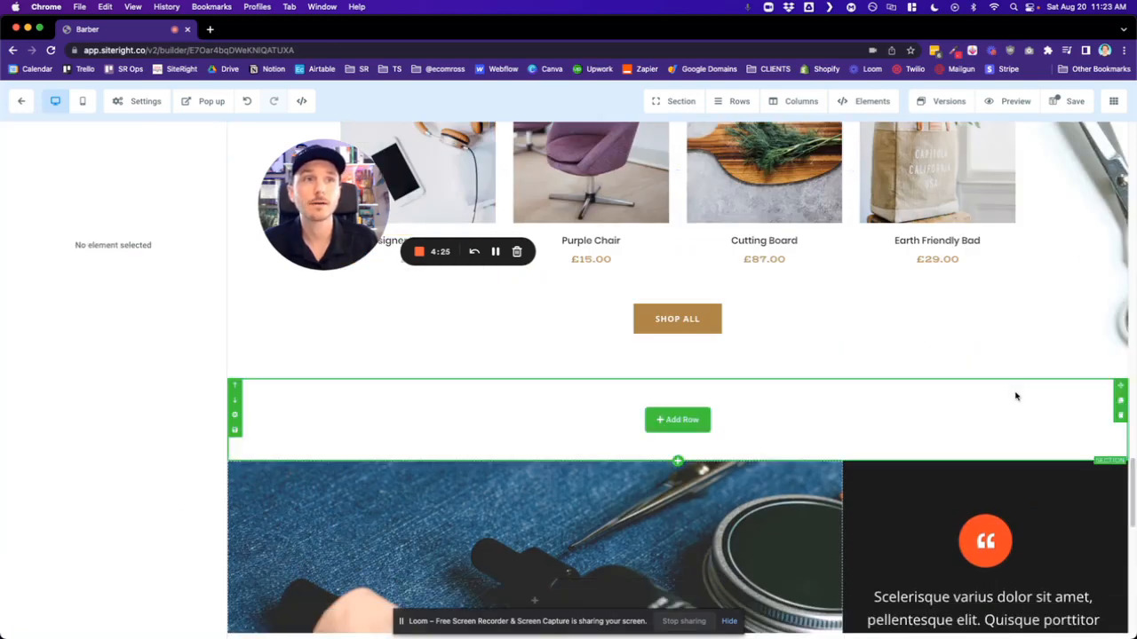
- Add a 4-column row to the empty section and place an image element in its first column
left_click(688, 419)
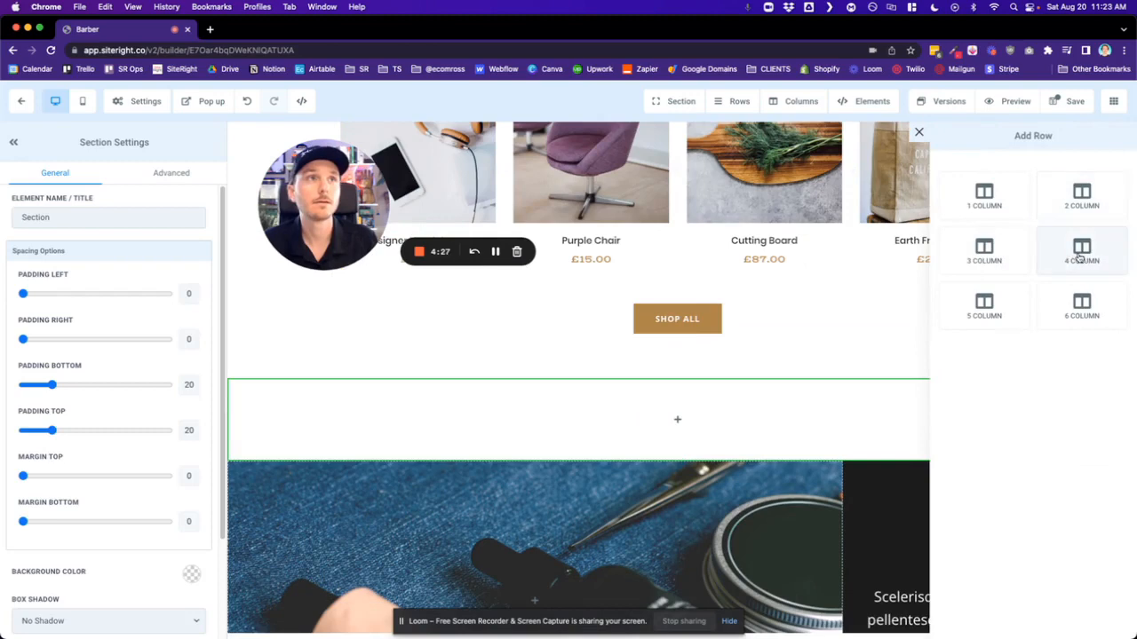
left_click(1080, 257)
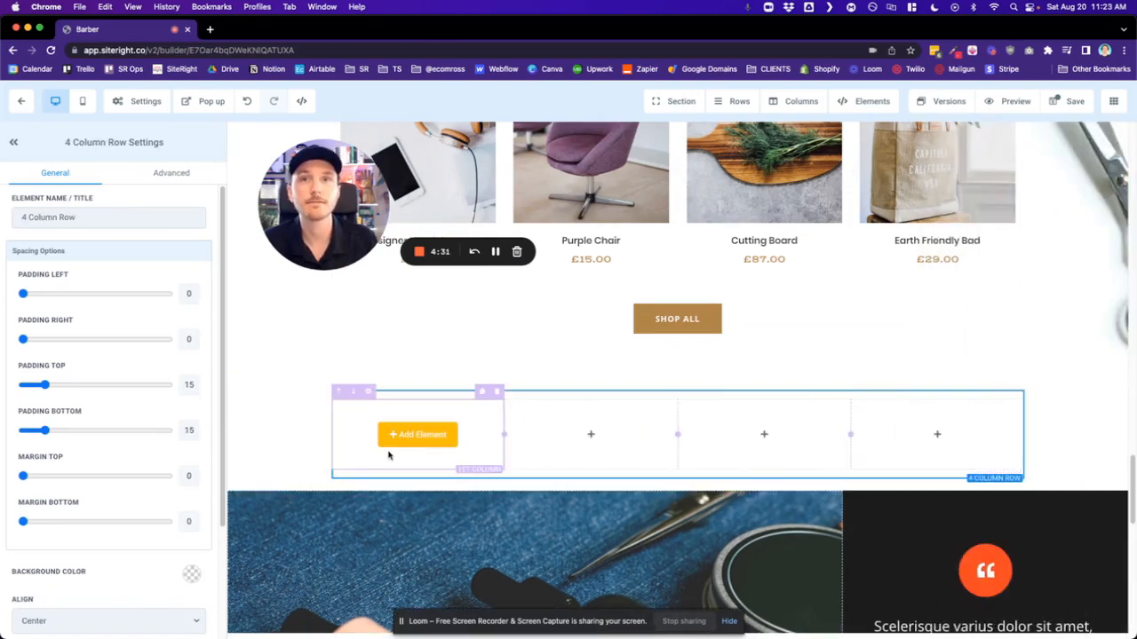
scroll(592, 234, "up", 4)
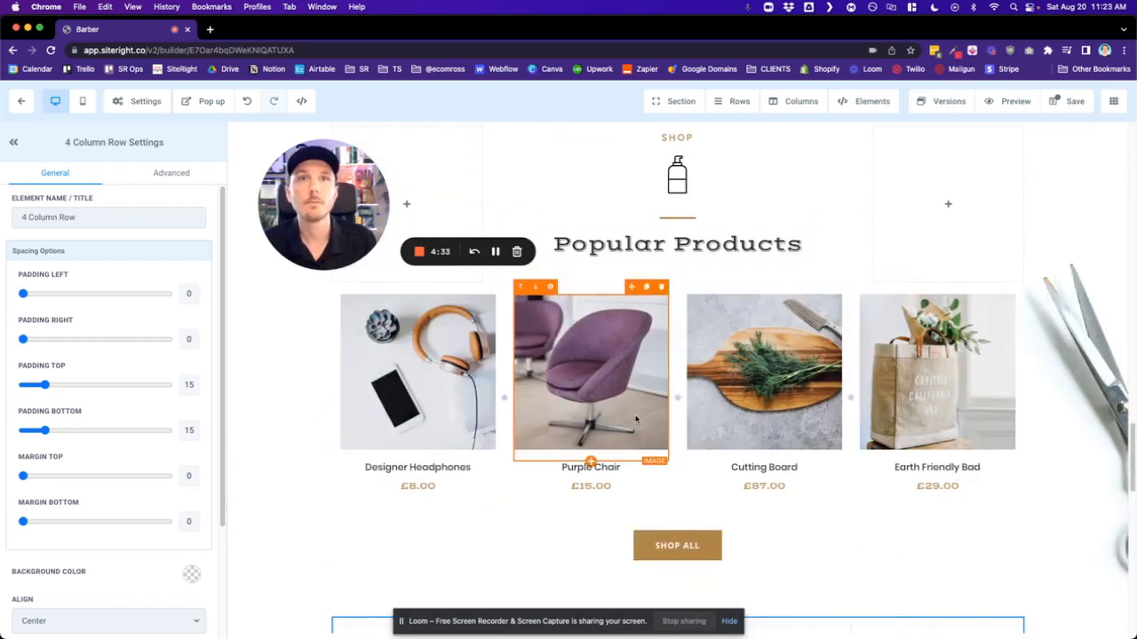
scroll(604, 399, "down", 4)
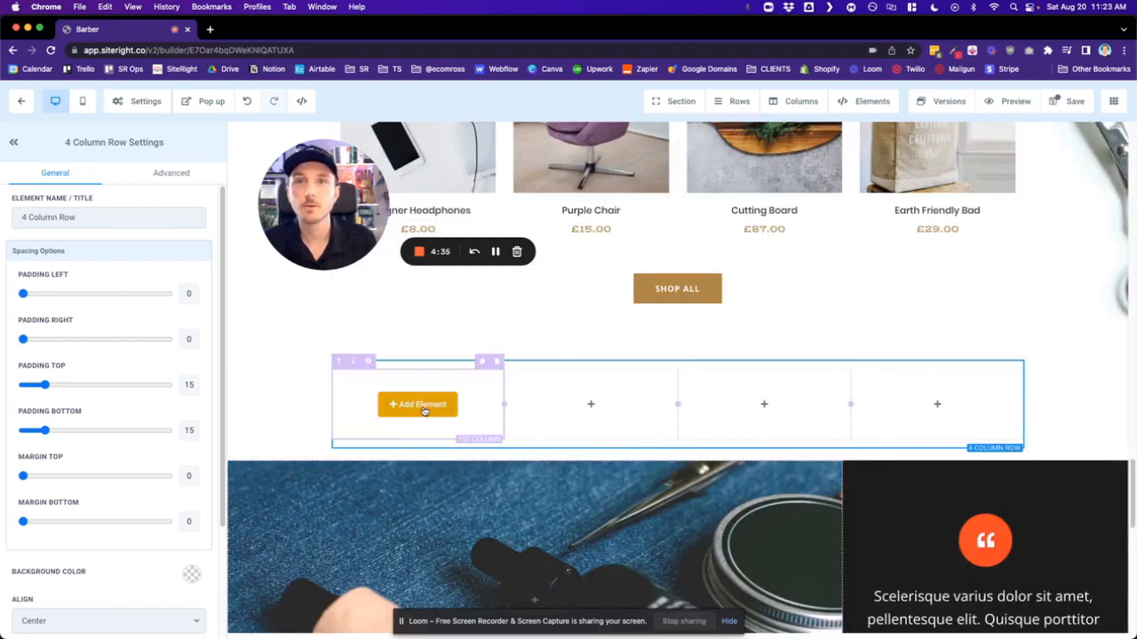
left_click(423, 407)
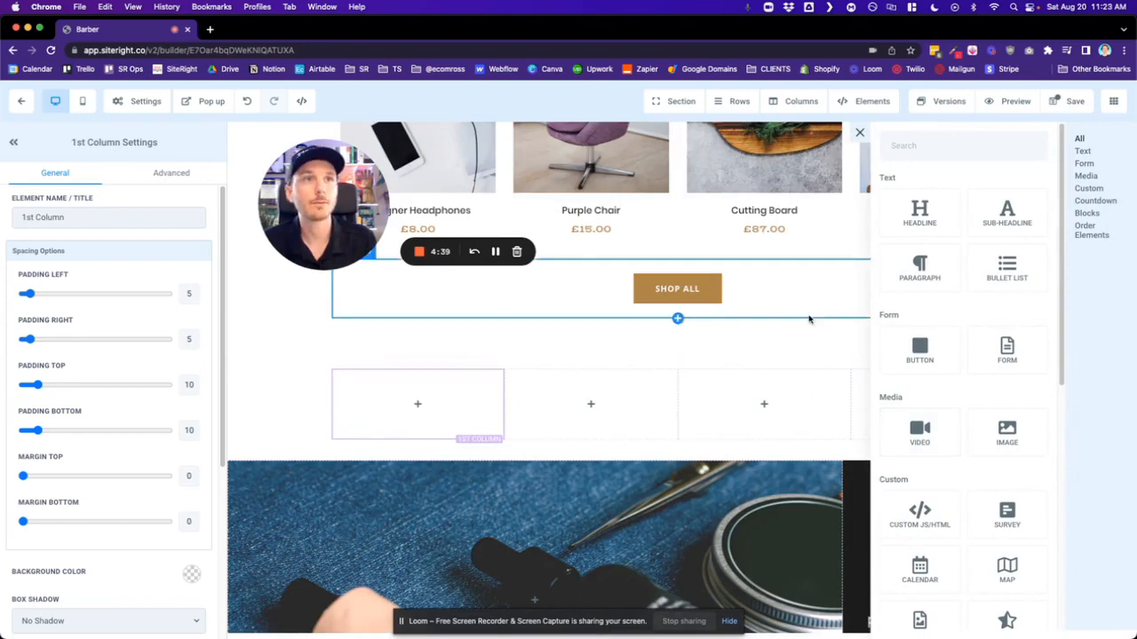
left_click(1003, 434)
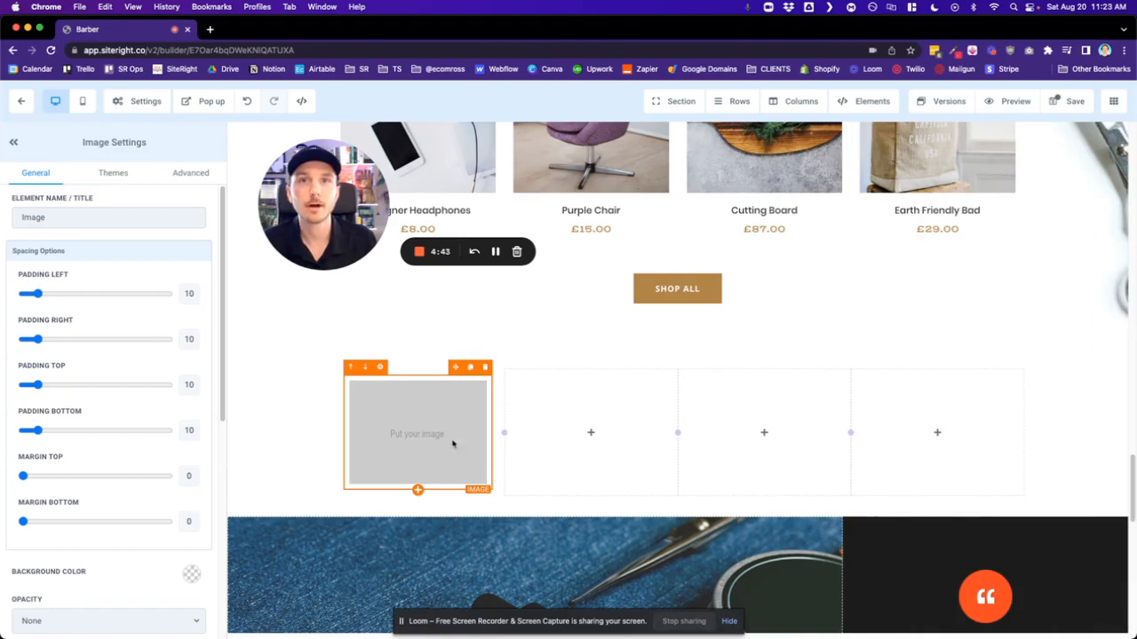
- Review the image placeholder's spacing, alignment, size, alt text and action settings, and select its image URL
scroll(432, 454, "up", 4)
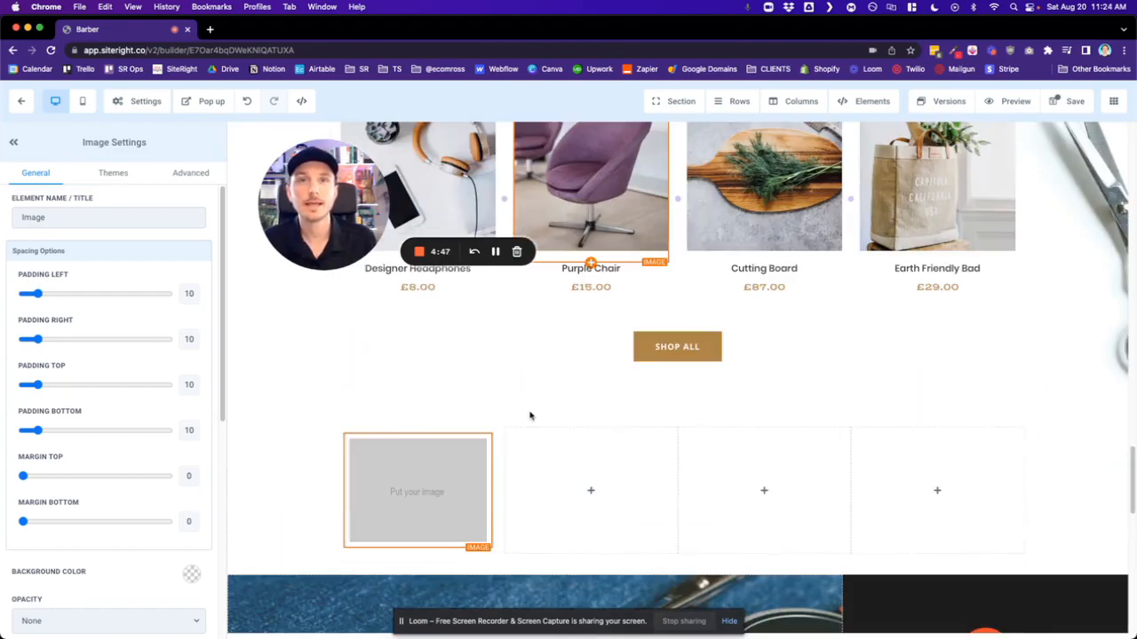
scroll(530, 413, "down", 3)
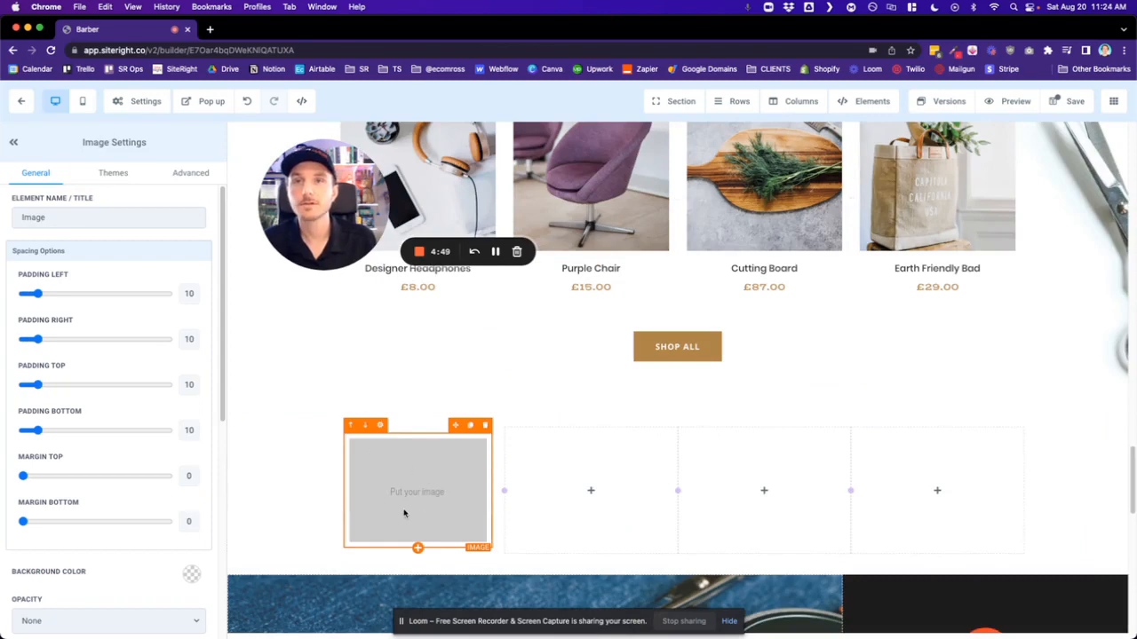
scroll(408, 507, "down", 2)
scroll(422, 471, "up", 2)
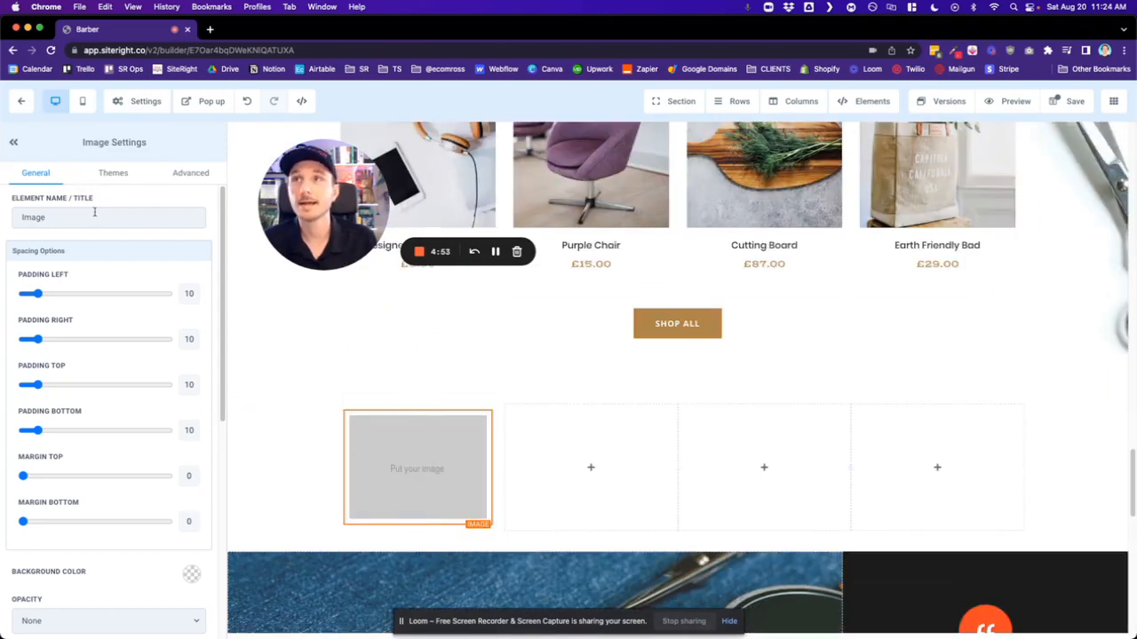
scroll(95, 234, "down", 3)
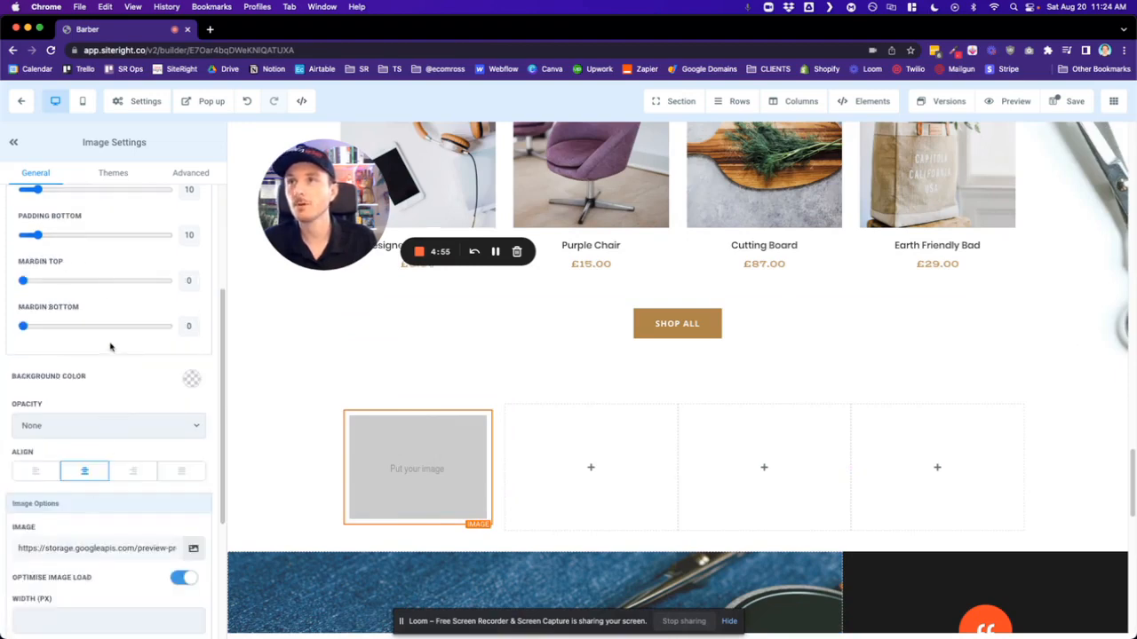
scroll(109, 346, "down", 3)
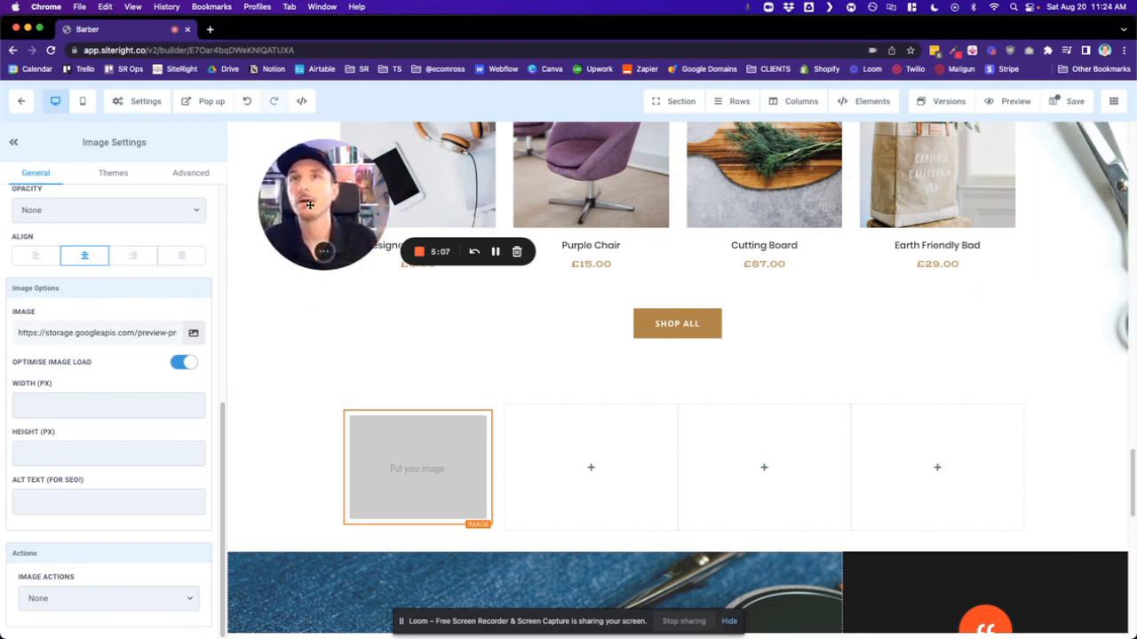
left_click_drag(310, 204, 94, 542)
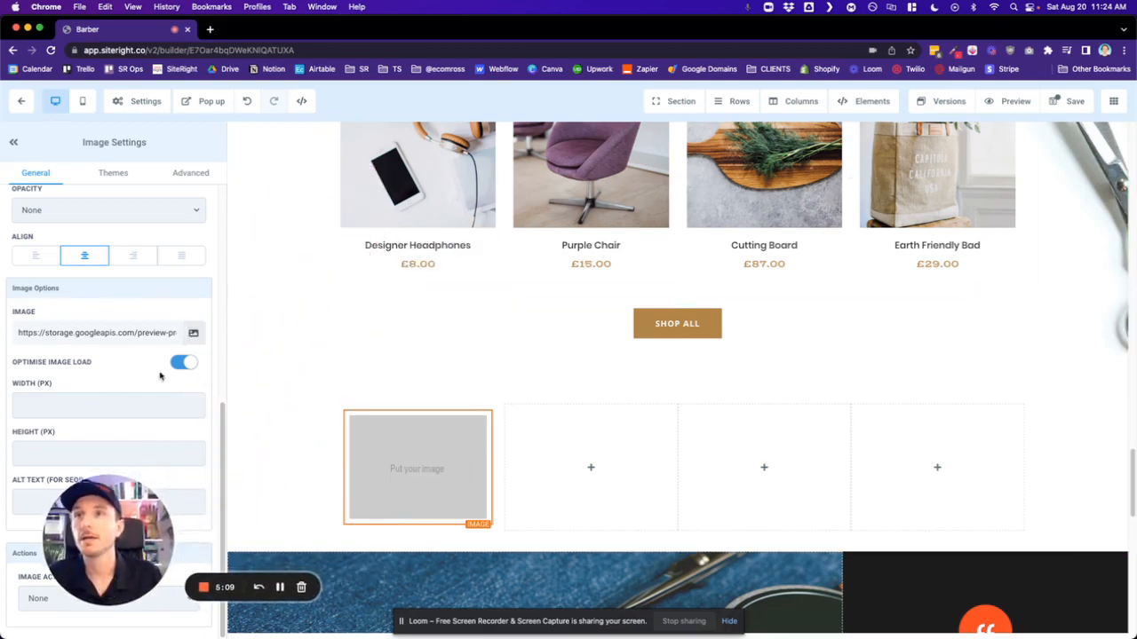
left_click_drag(105, 583, 412, 373)
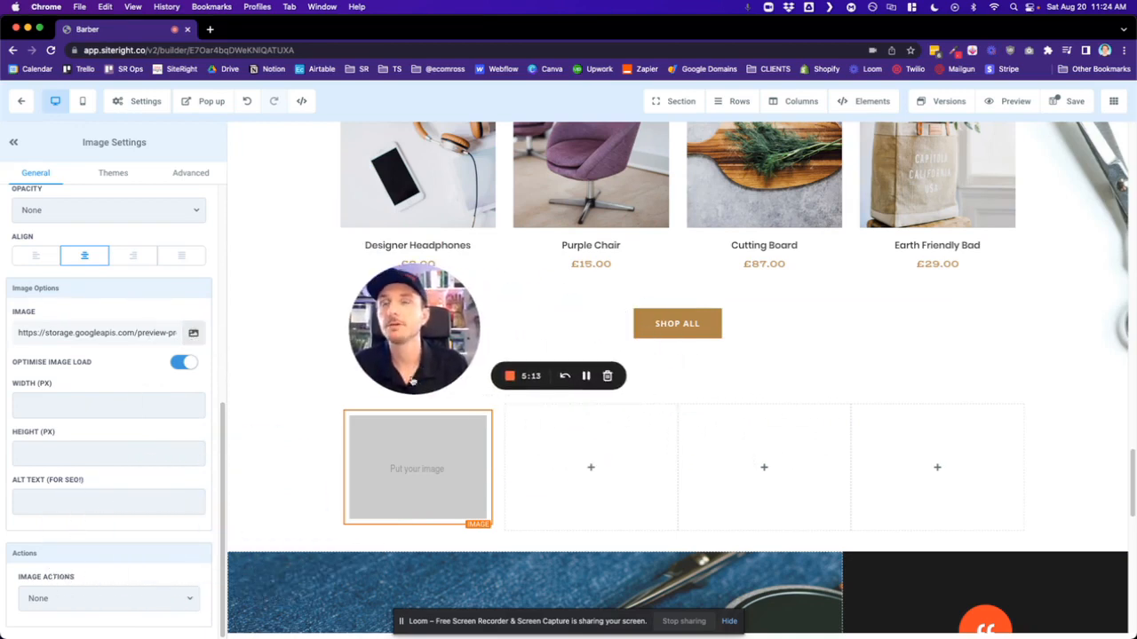
left_click_drag(412, 381, 316, 375)
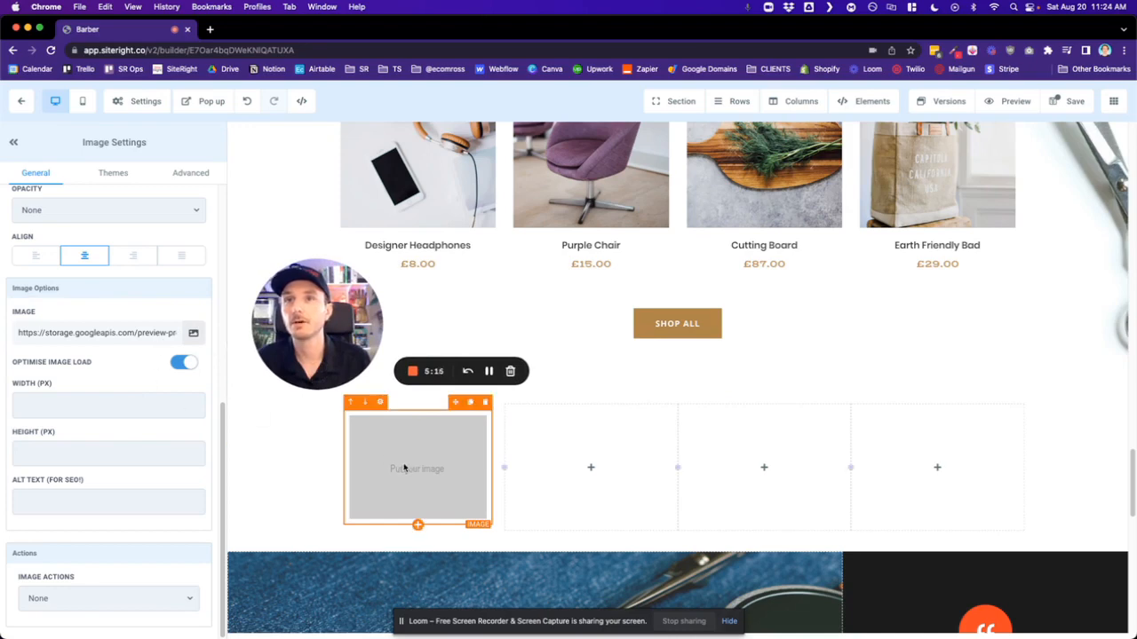
triple_click(136, 332)
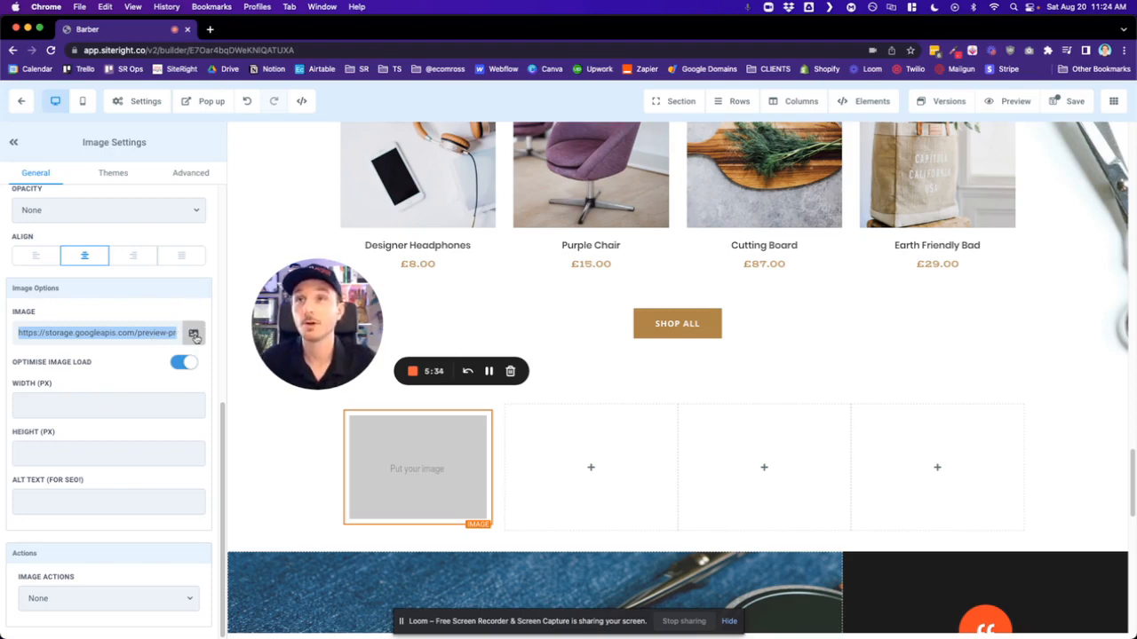
left_click(193, 334)
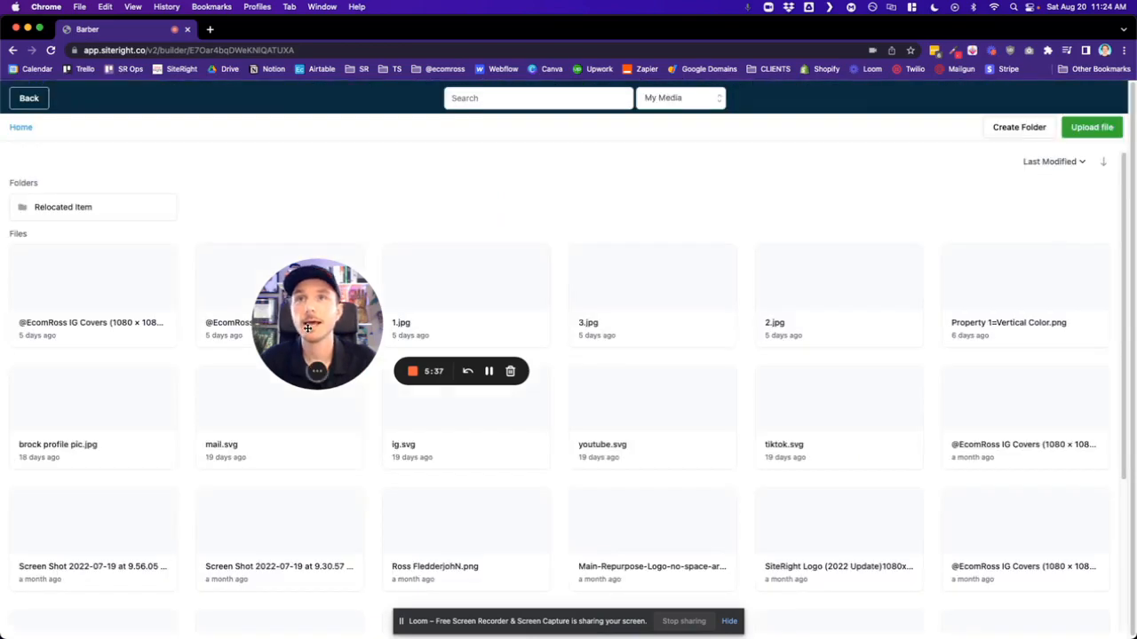
left_click_drag(301, 330, 73, 565)
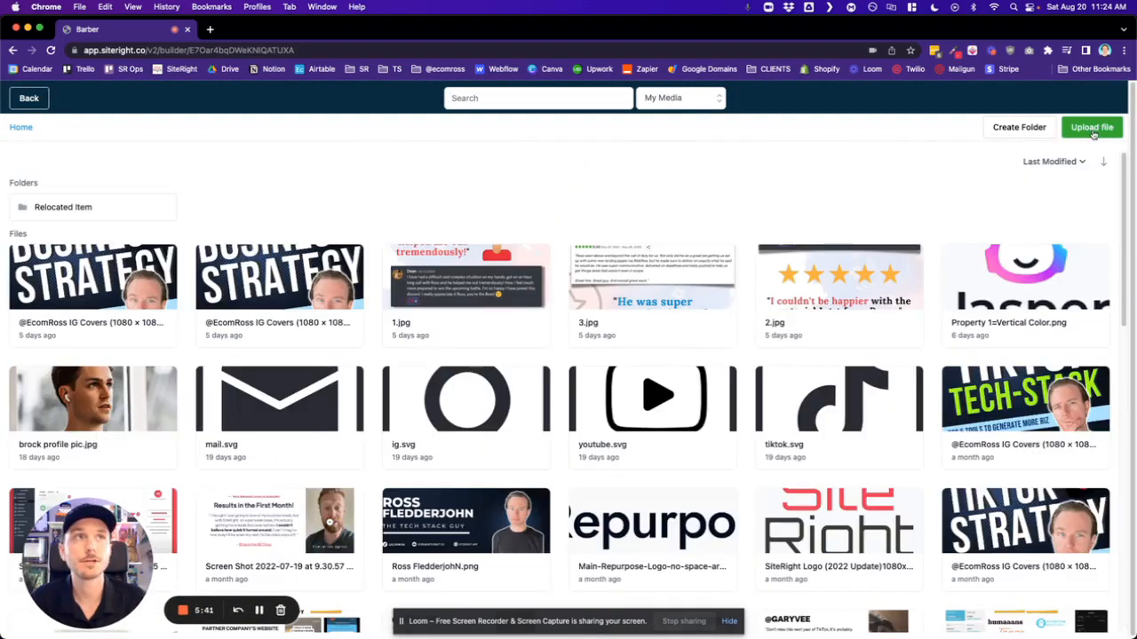
left_click(1091, 129)
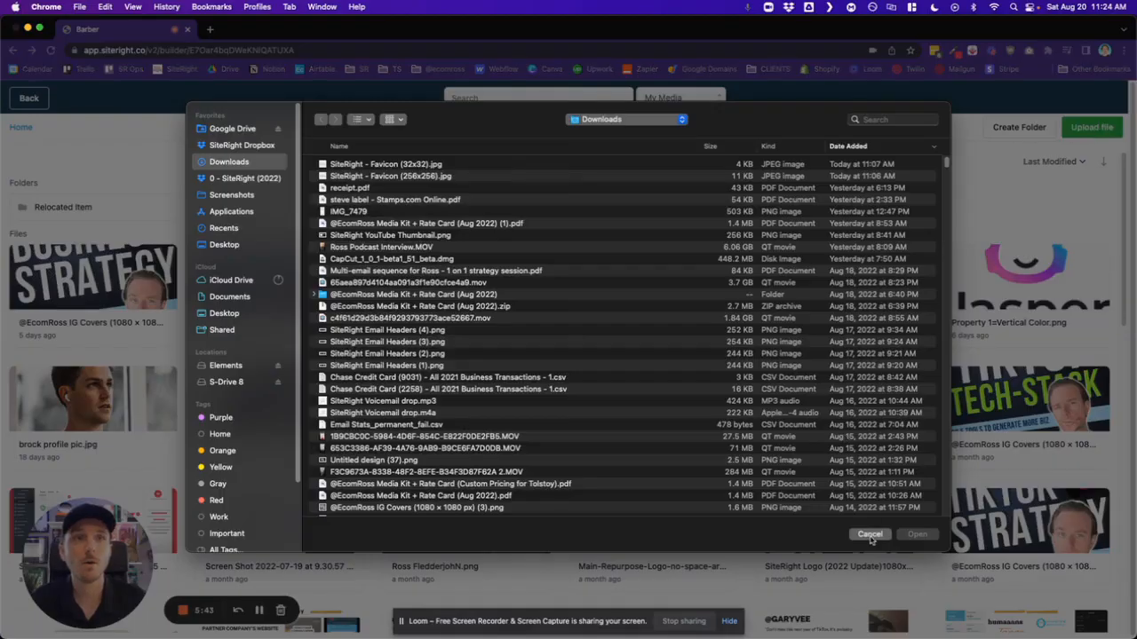
left_click(870, 535)
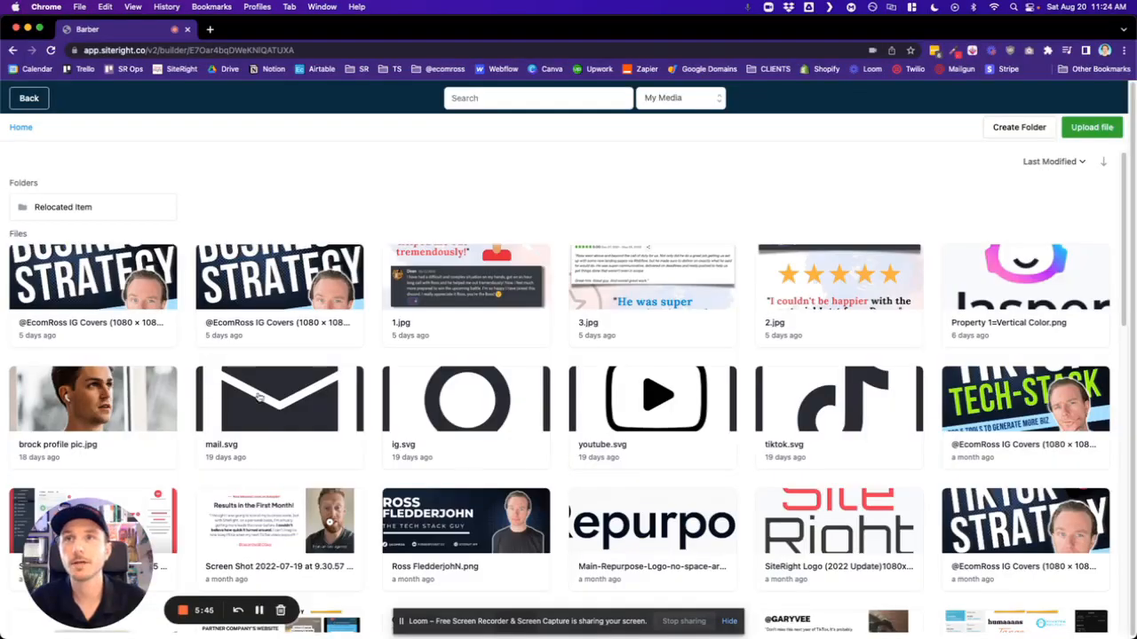
left_click(282, 286)
double_click(282, 286)
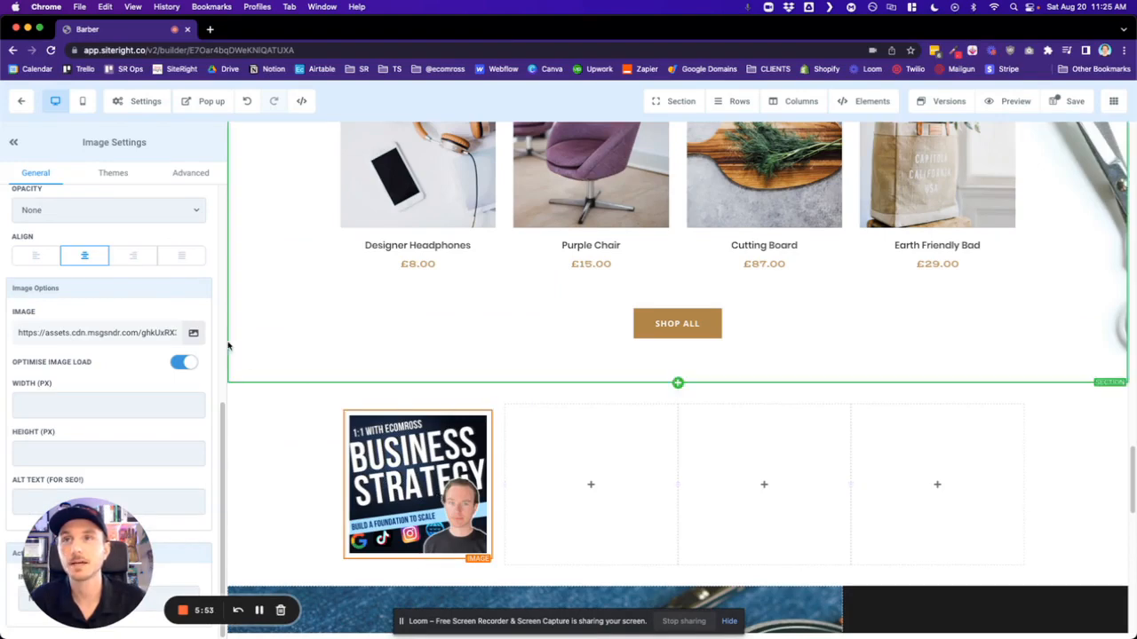
left_click(193, 333)
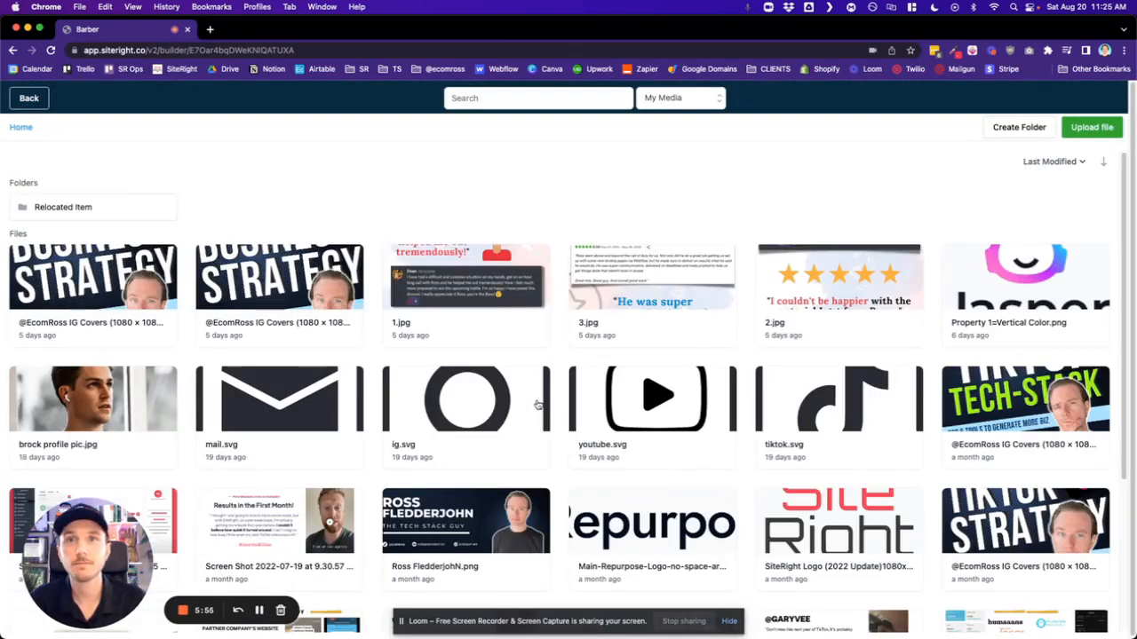
left_click(97, 287)
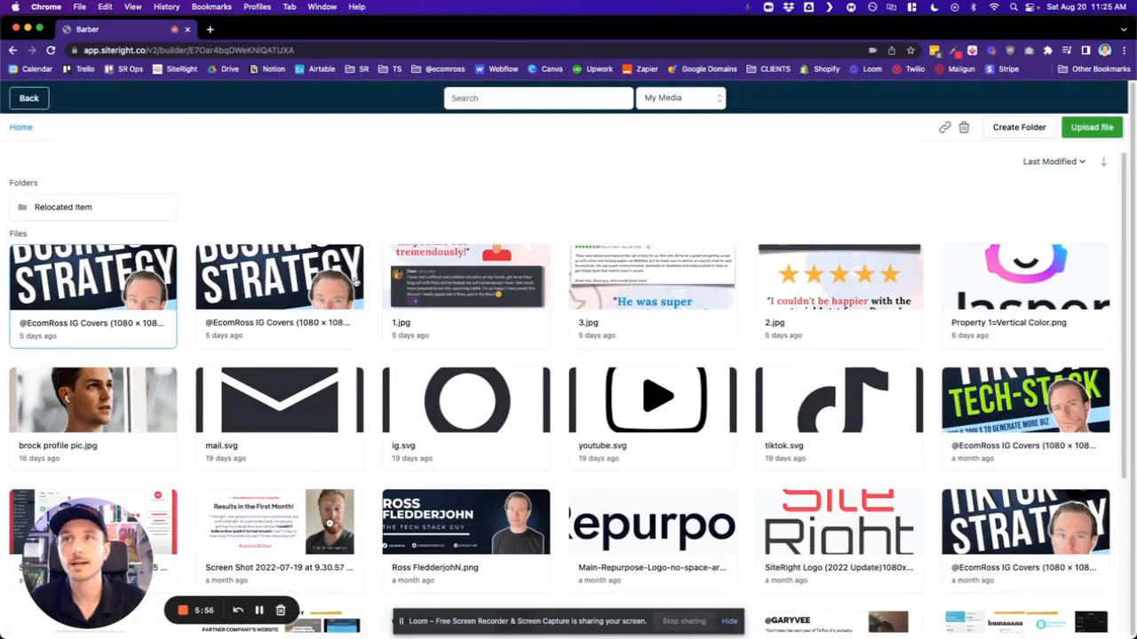
left_click(945, 130)
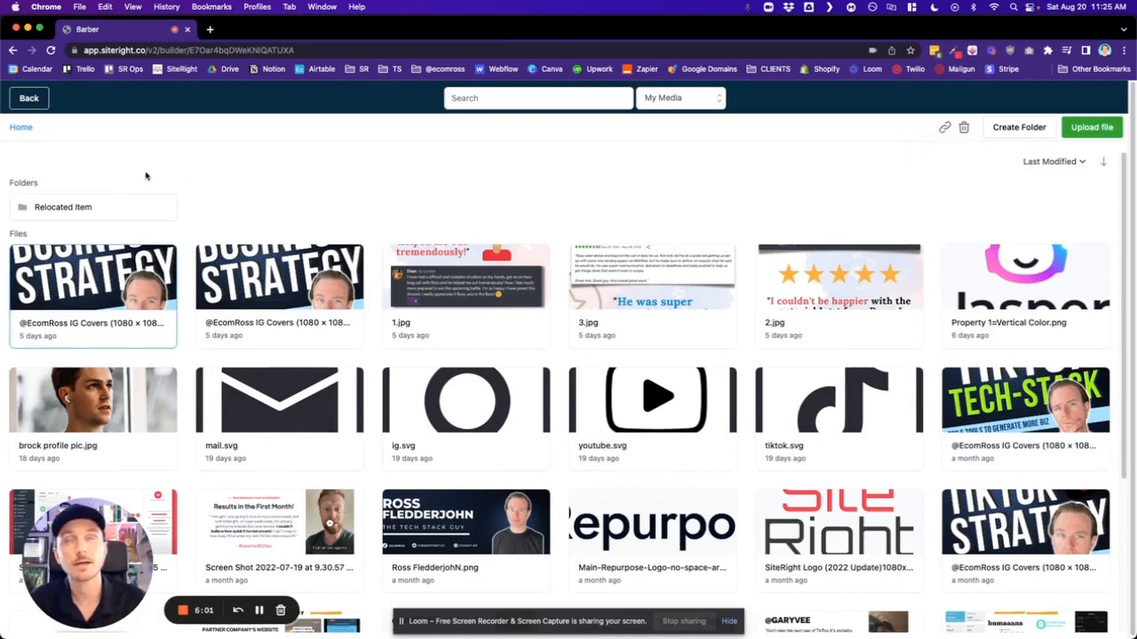
left_click(28, 100)
double_click(108, 333)
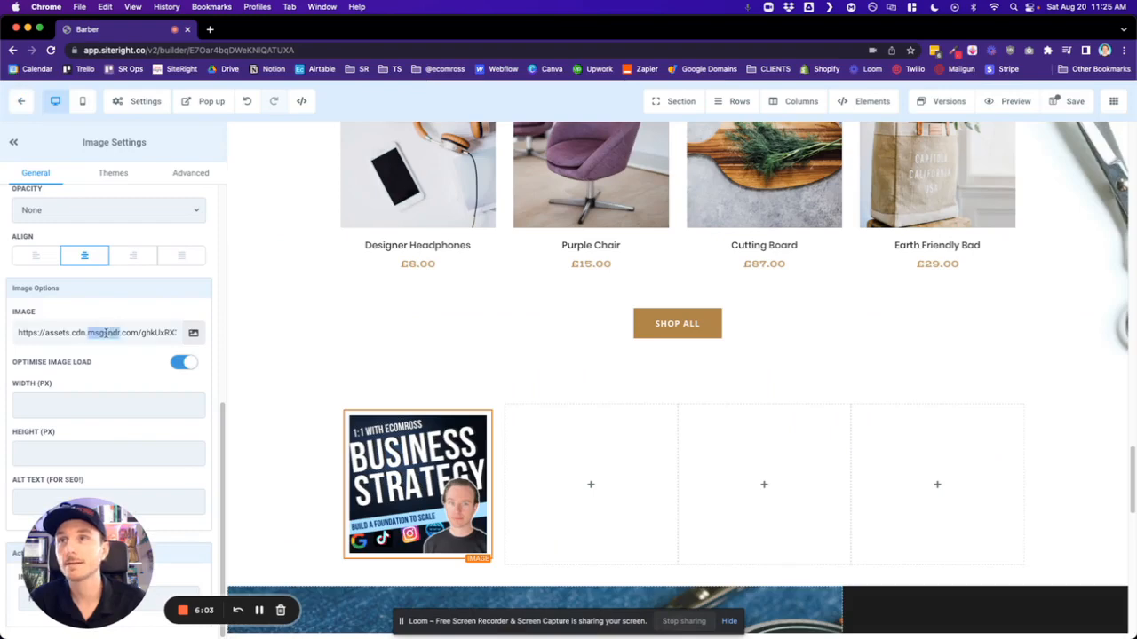
key("super+a")
key("super+c")
key("BackSpace")
key("super+v")
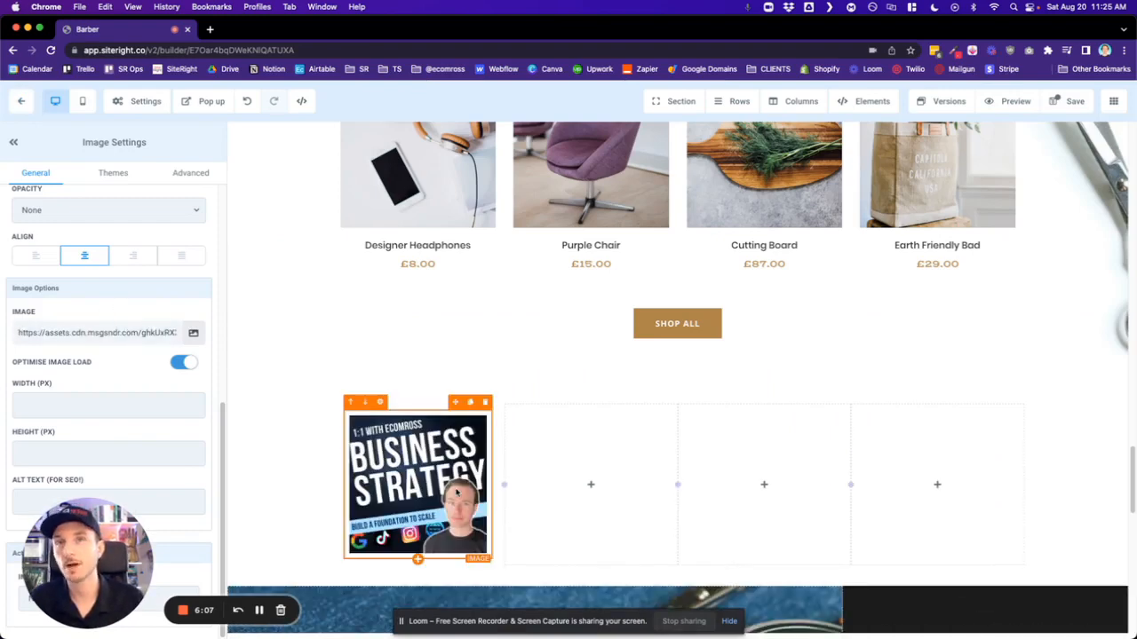
- Try image widths of 200 px and 50 px, and clear the width again
scroll(457, 491, "down", 4)
left_click_drag(102, 513, 396, 482)
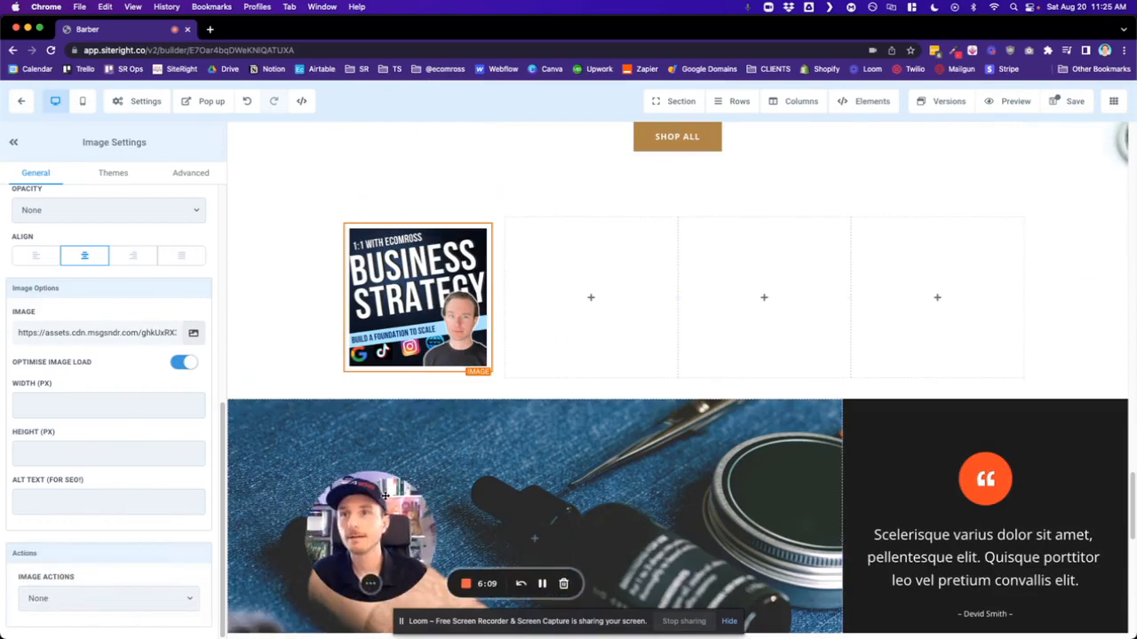
left_click(50, 410)
type("200")
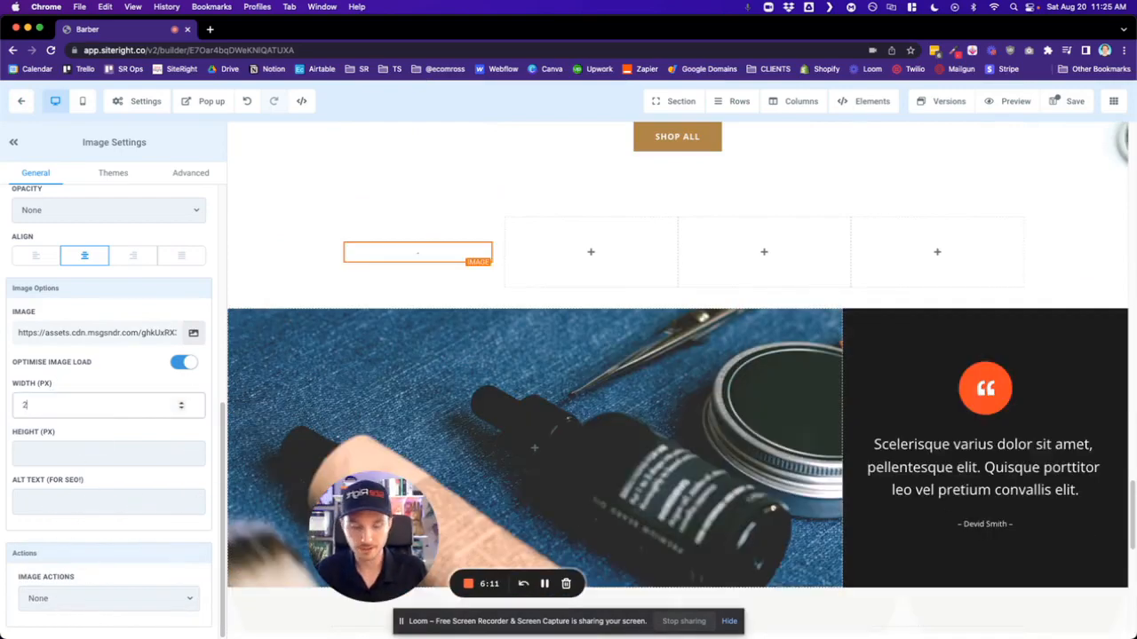
key("BackSpace")
key("BackSpace")
key("BackSpace")
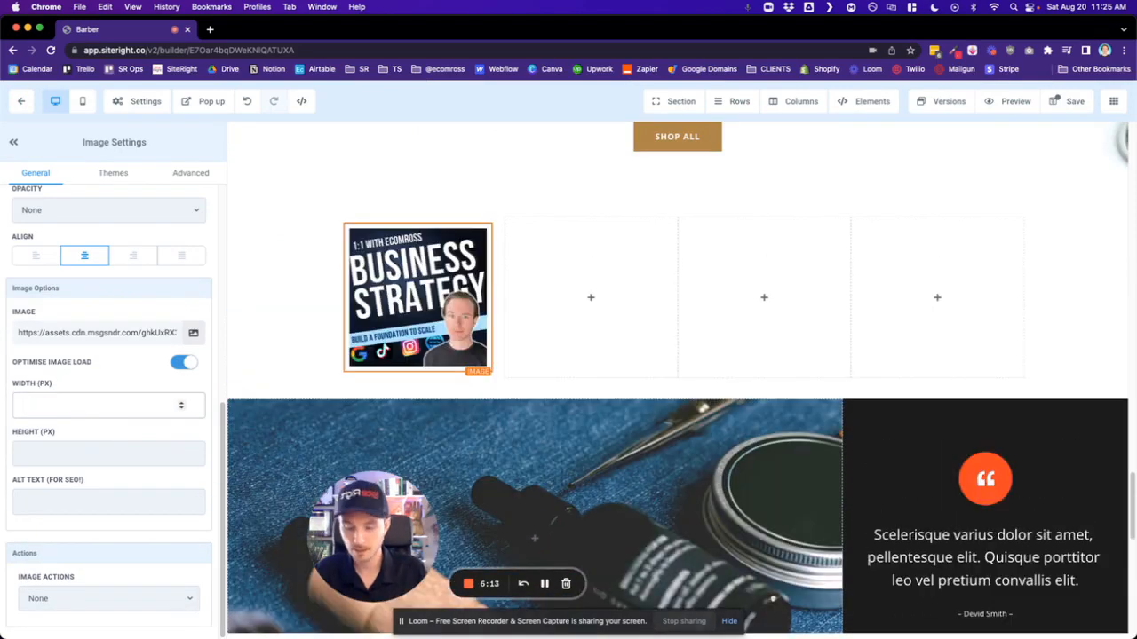
type("50")
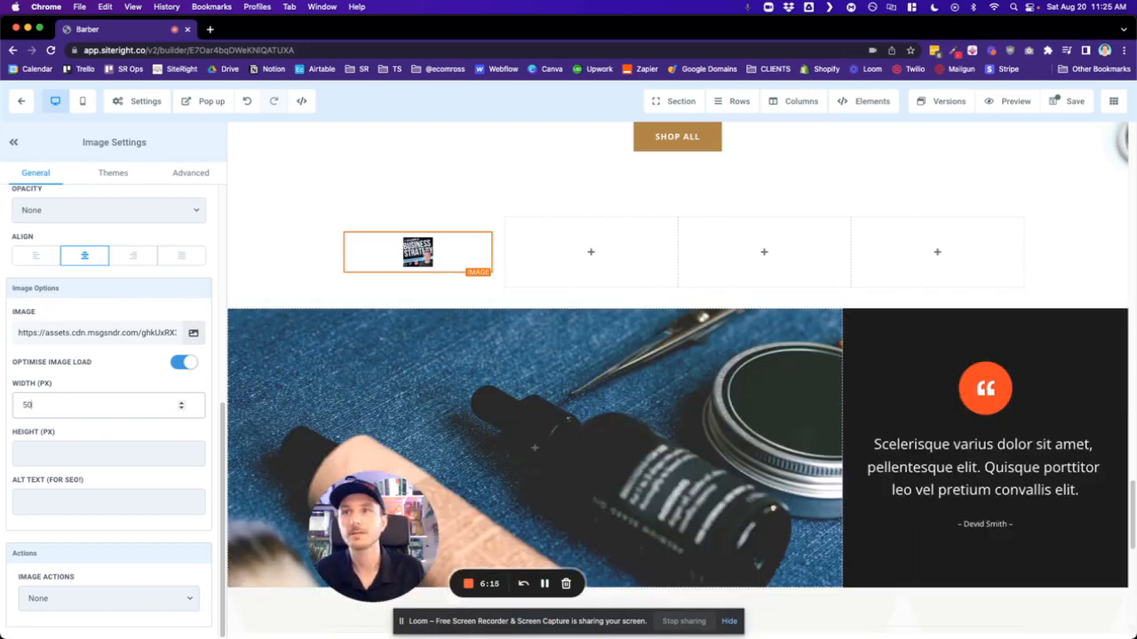
key("BackSpace")
key("BackSpace")
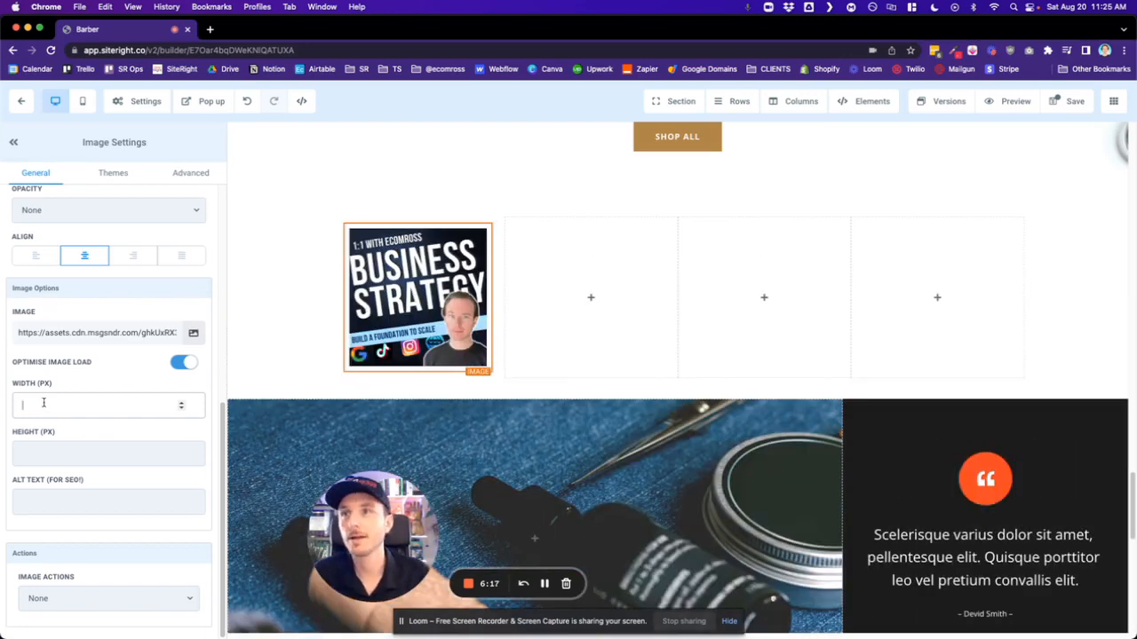
- Set the image's top padding and bottom padding to 0
scroll(85, 480, "up", 8)
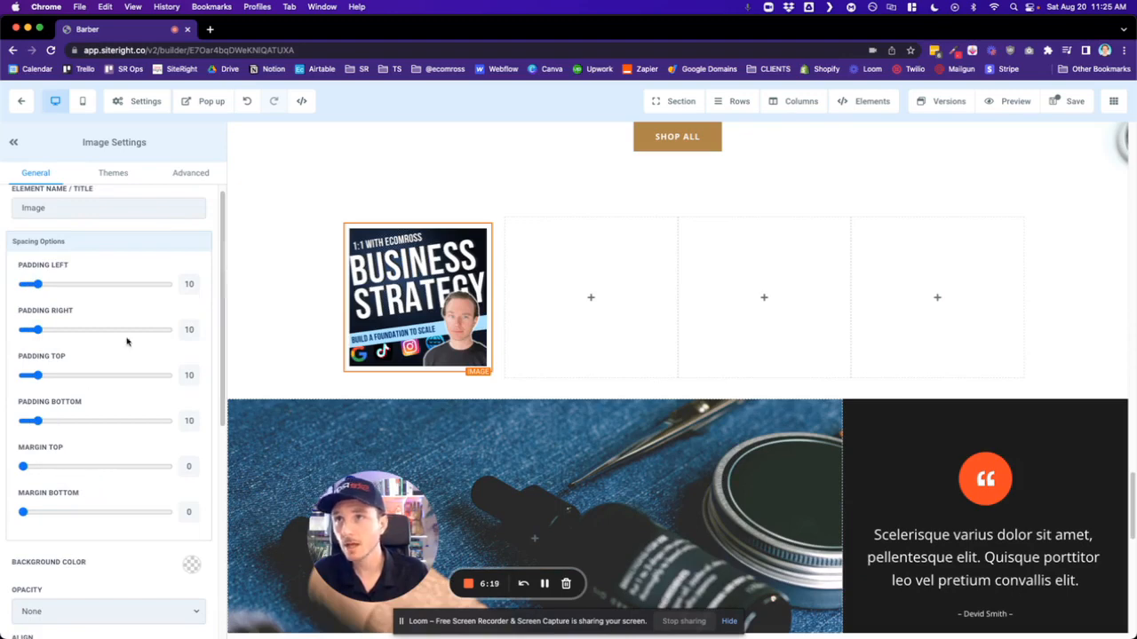
scroll(107, 274, "up", 1)
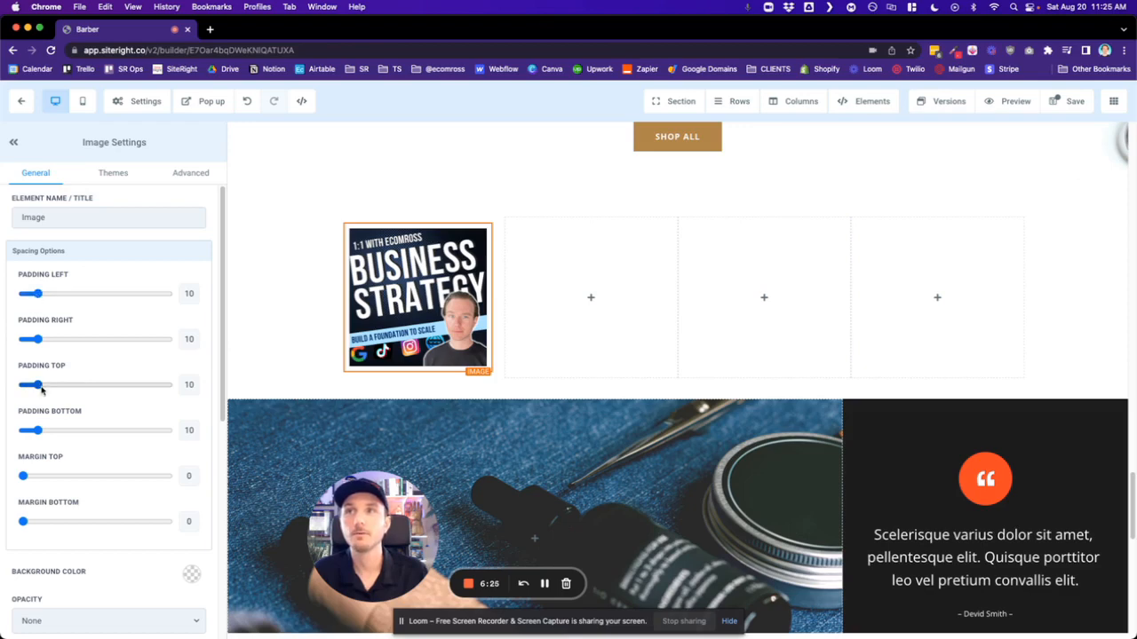
mouse_move(39, 388)
left_mouse_down()
mouse_move(96, 388)
mouse_move(23, 388)
left_mouse_up()
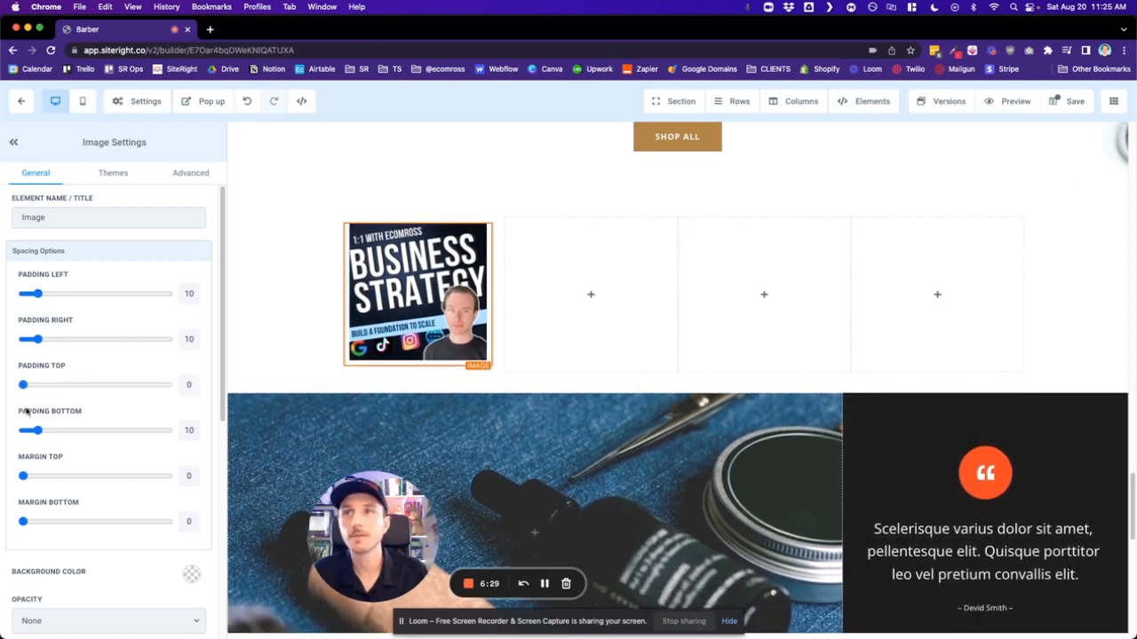
mouse_move(38, 434)
left_mouse_down()
mouse_move(91, 431)
mouse_move(23, 431)
left_mouse_up()
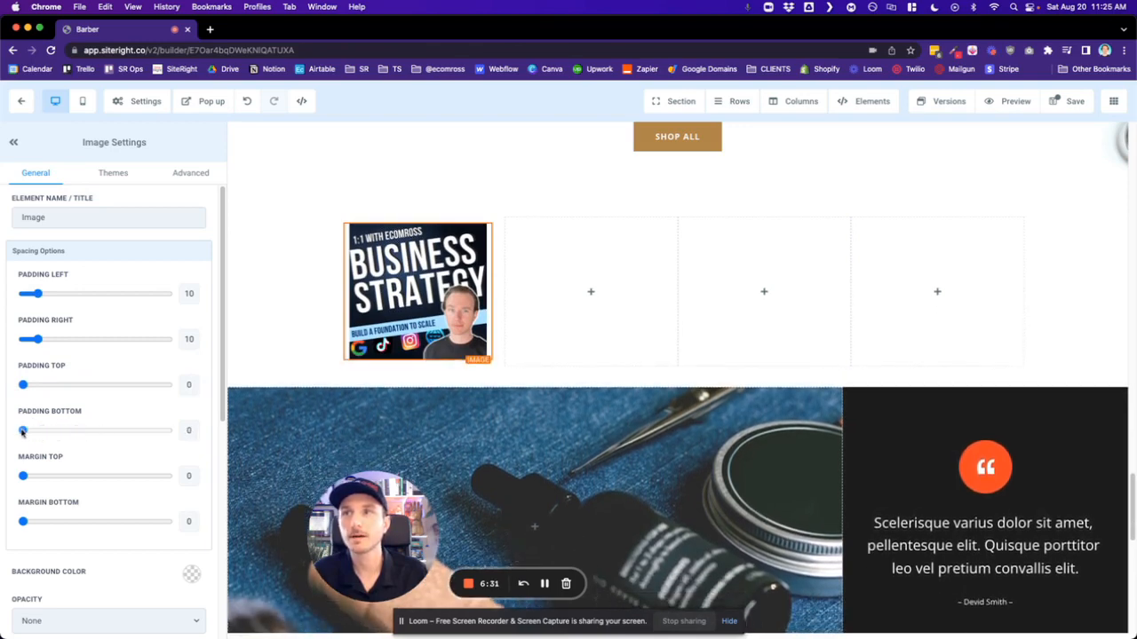
scroll(92, 406, "down", 1)
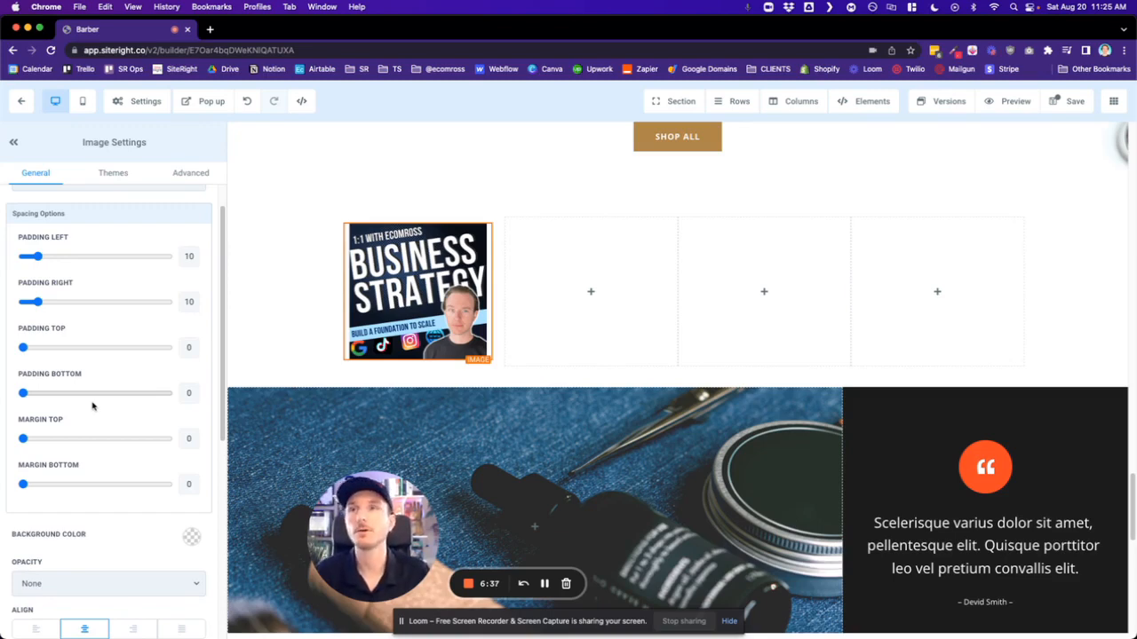
scroll(119, 397, "up", 1)
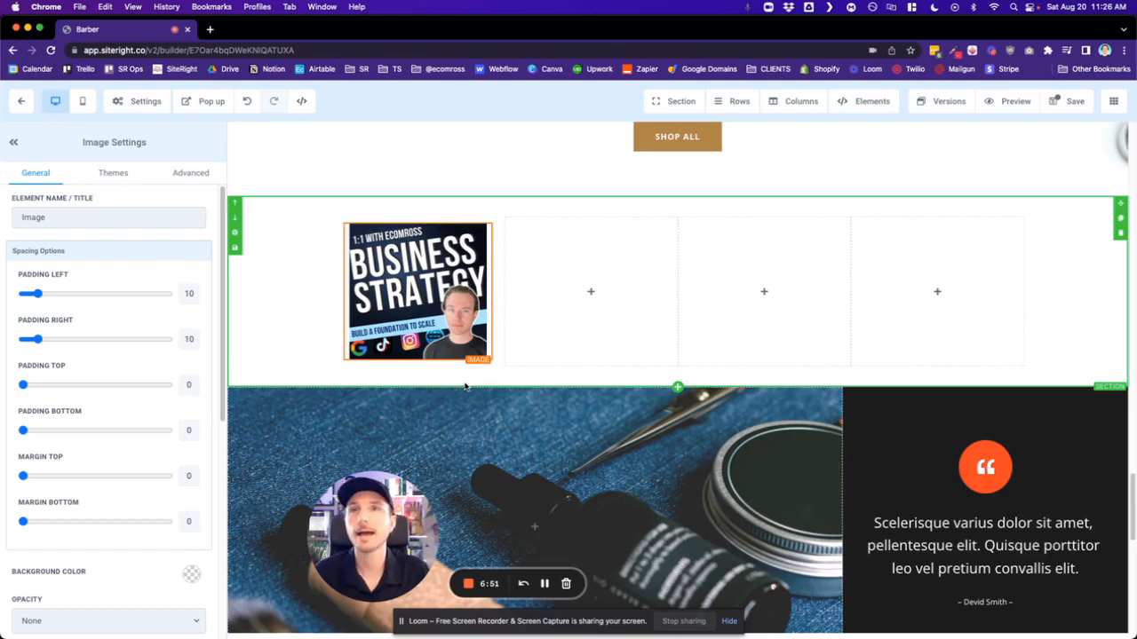
scroll(467, 388, "up", 3)
scroll(468, 386, "down", 4)
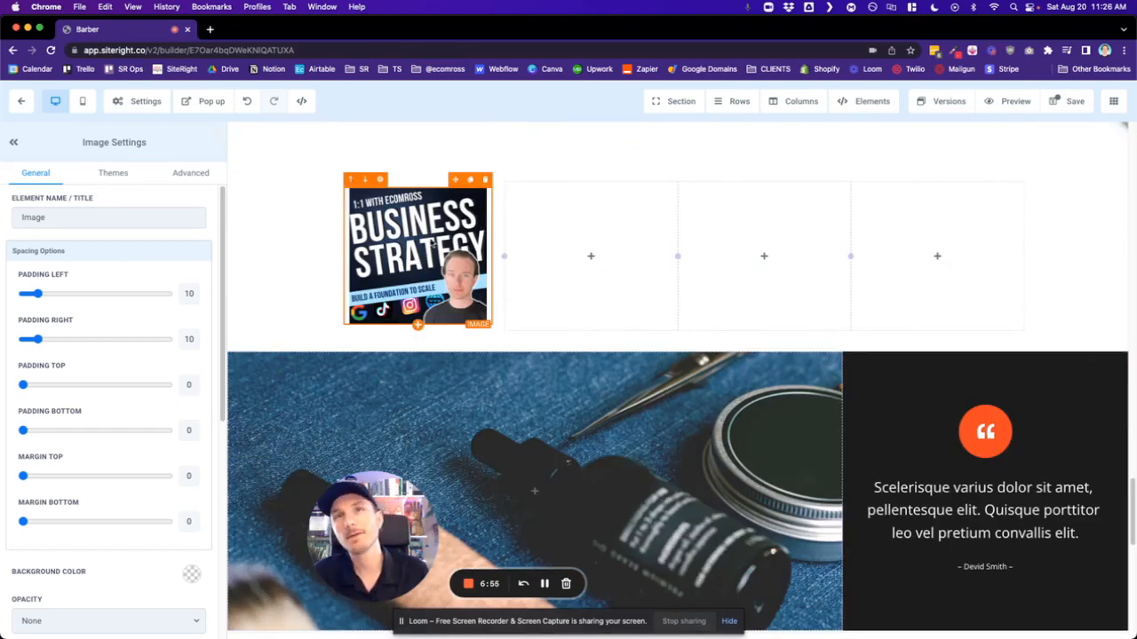
scroll(123, 431, "down", 5)
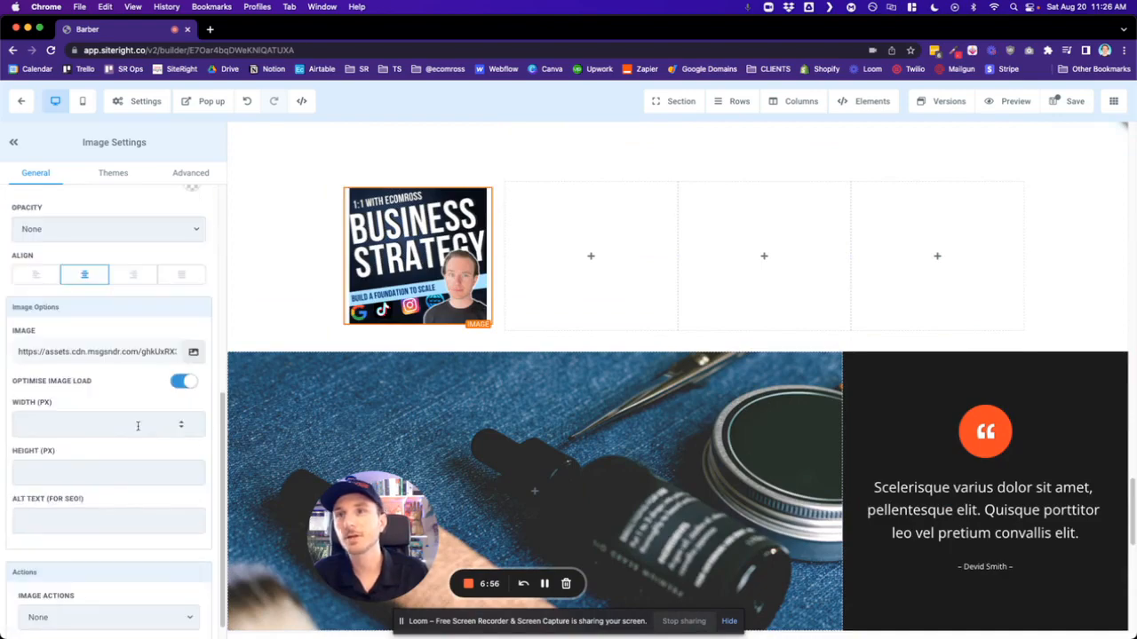
left_click(193, 353)
scroll(228, 375, "down", 5)
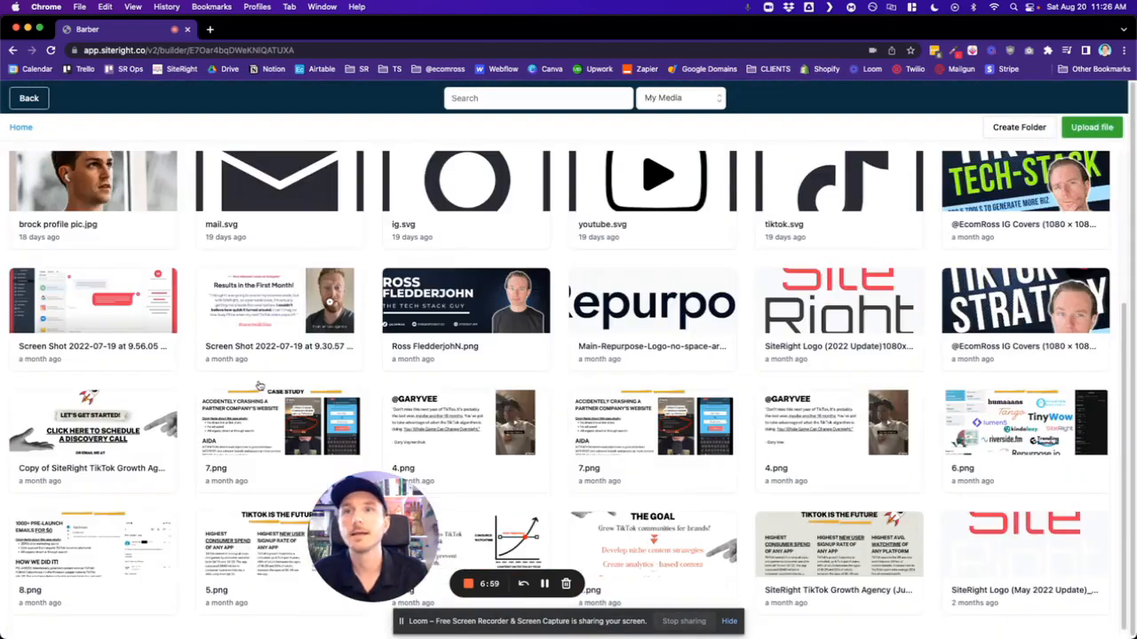
left_click(970, 302)
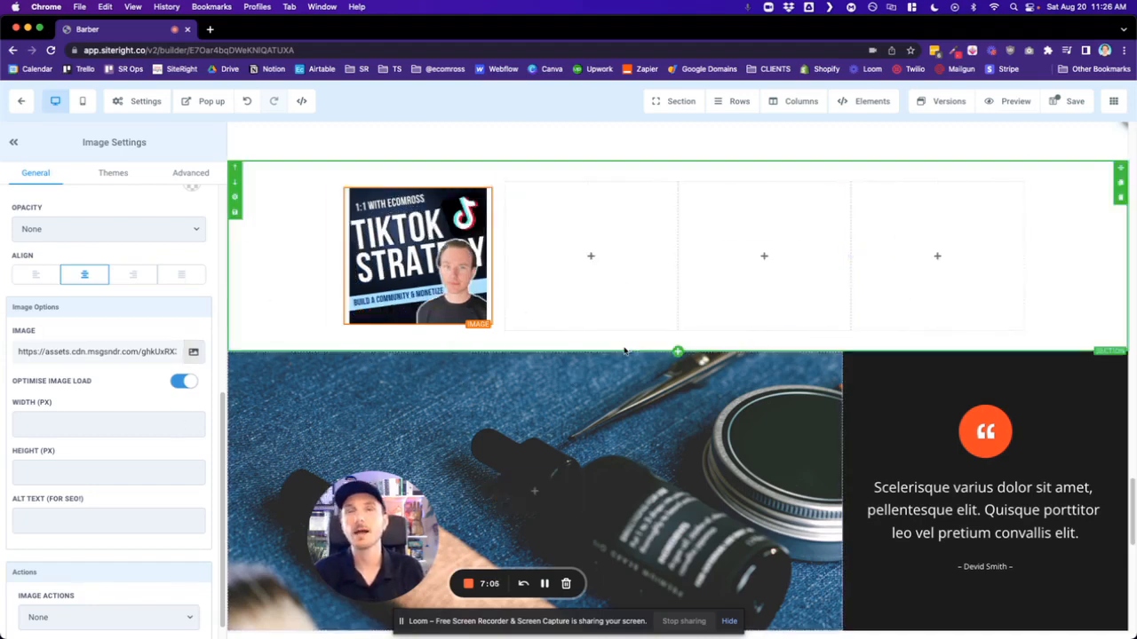
scroll(533, 501, "down", 5)
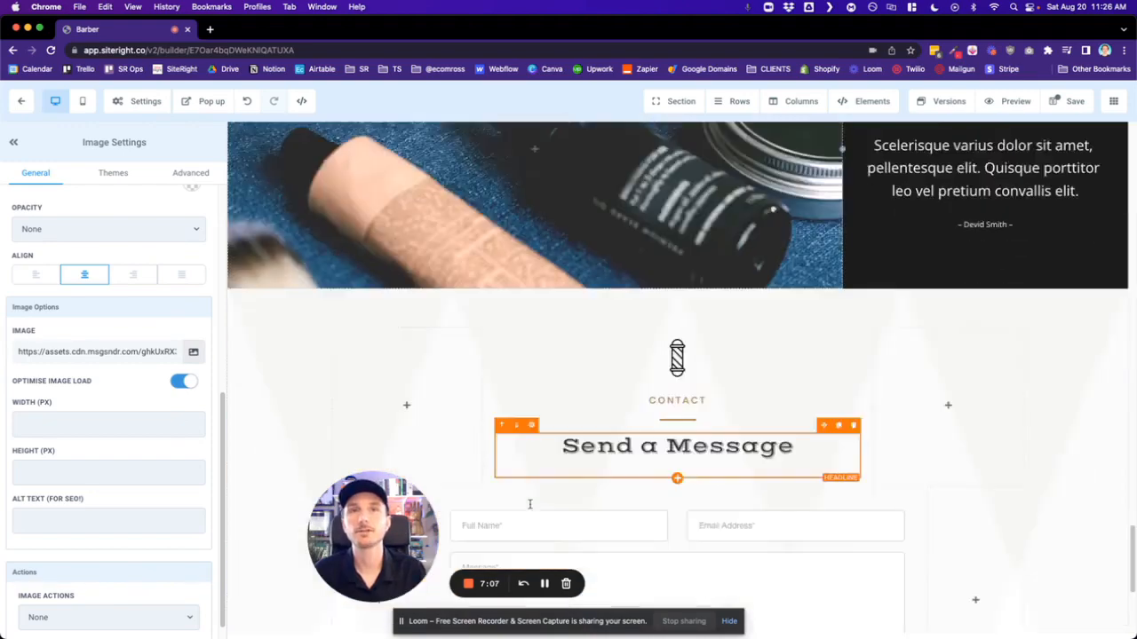
scroll(529, 508, "down", 3)
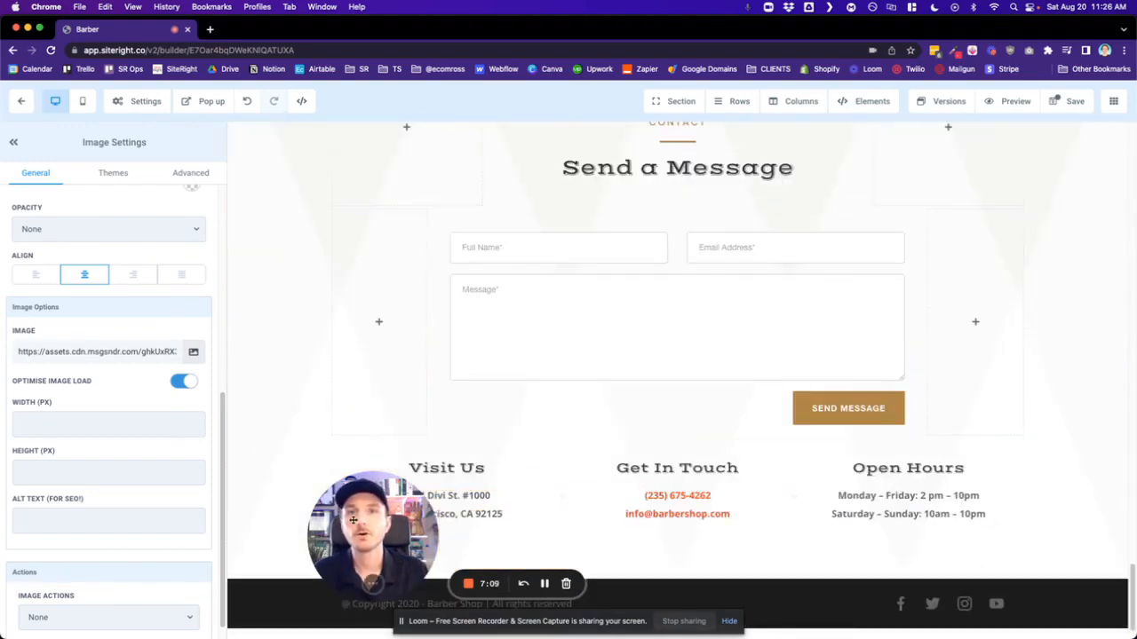
left_click_drag(385, 523, 107, 525)
scroll(498, 355, "up", 5)
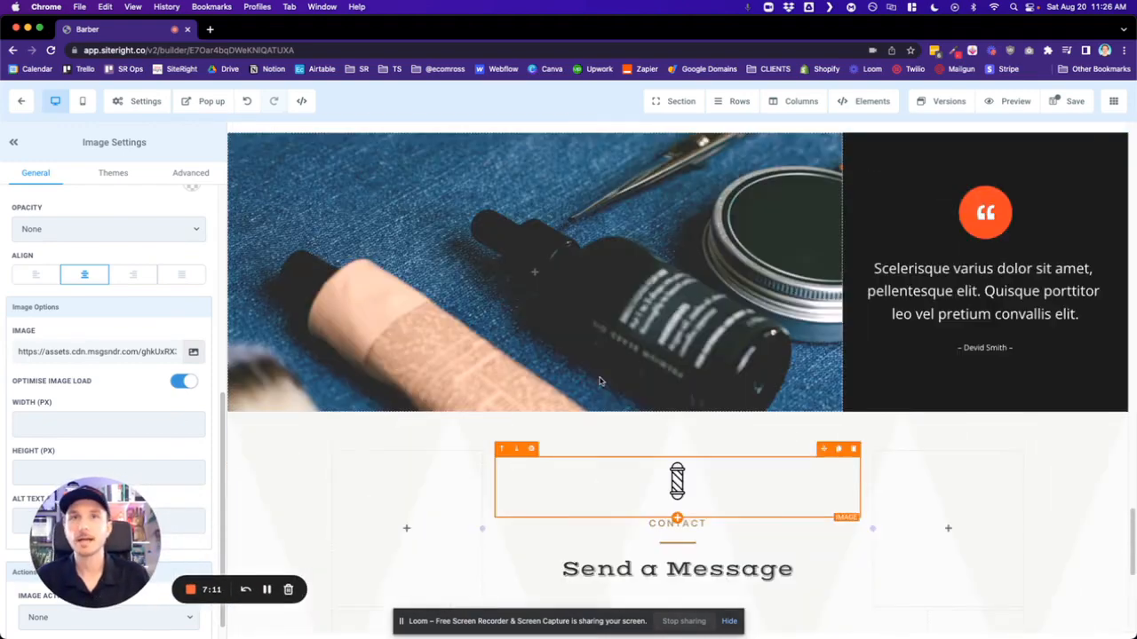
scroll(602, 307, "up", 10)
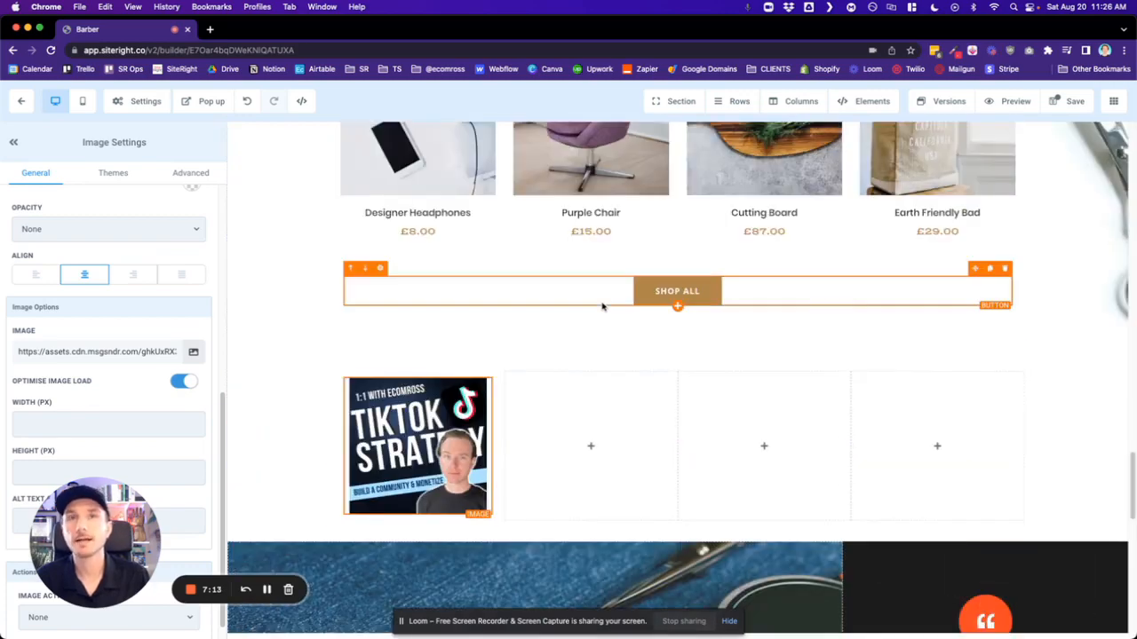
- Open the settings of the paragraph under Beard Trim and look through its general, color and spacing options
scroll(601, 309, "up", 4)
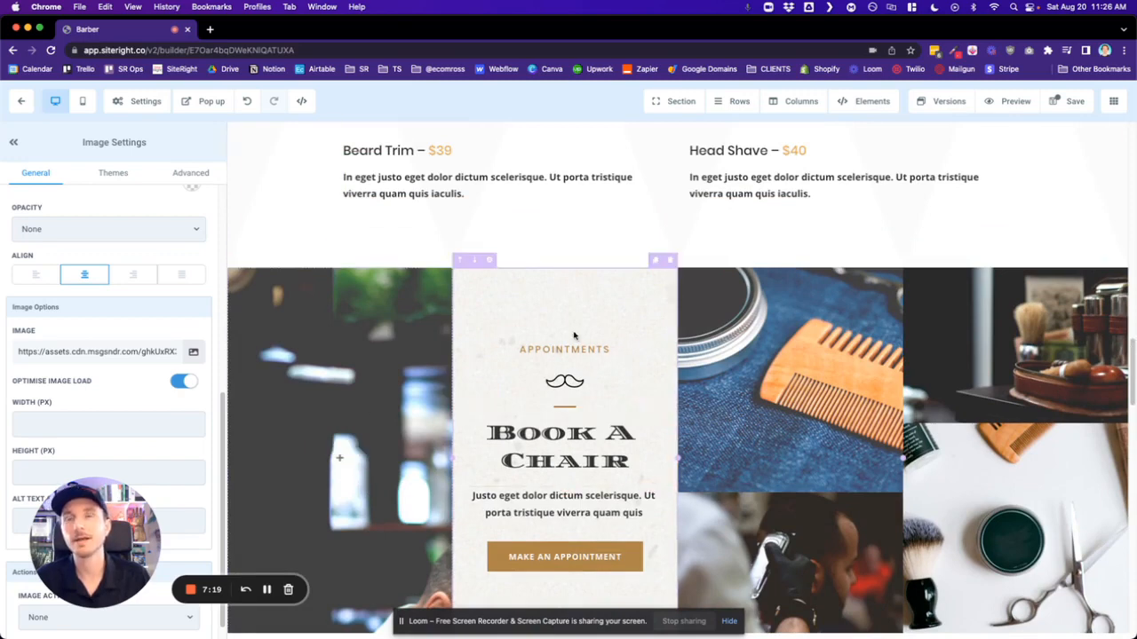
left_click(432, 182)
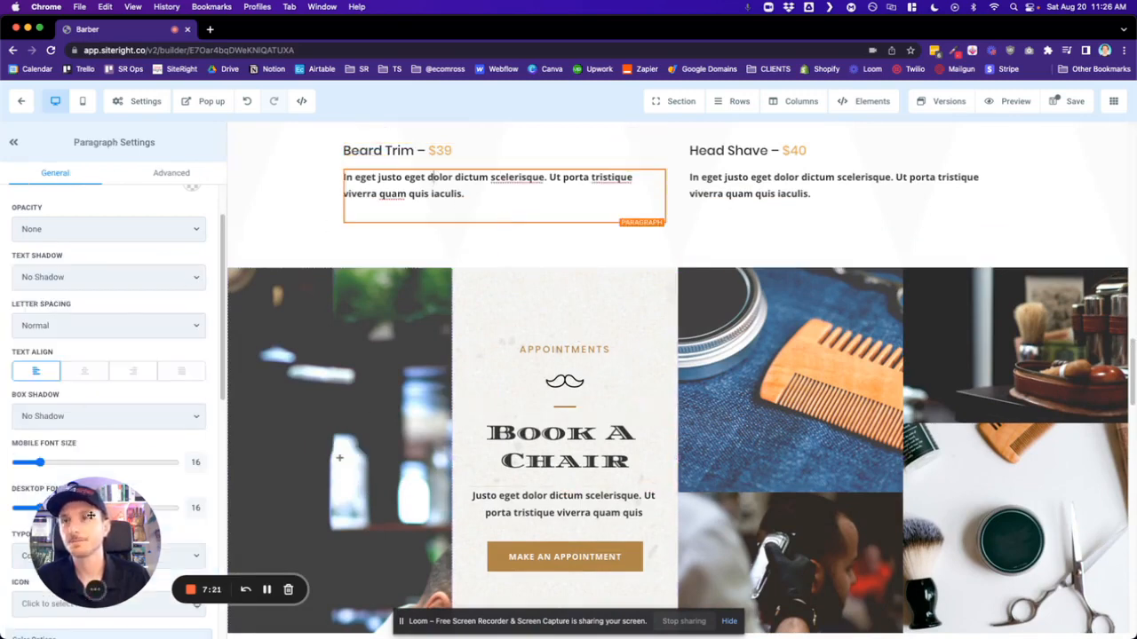
left_click_drag(68, 515, 325, 517)
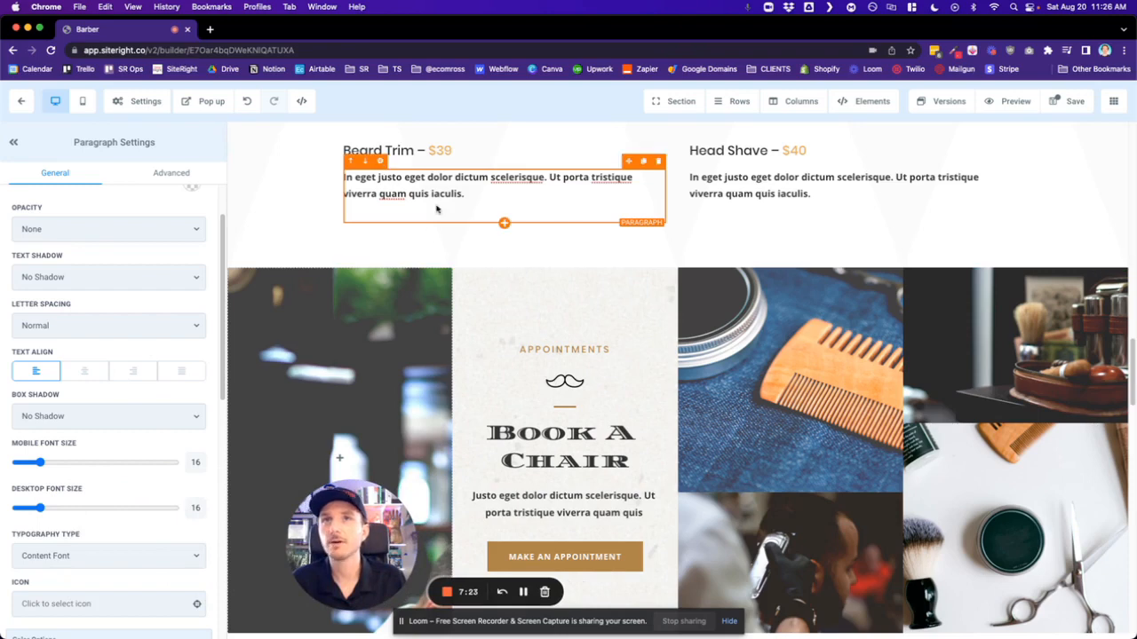
scroll(132, 322, "down", 5)
scroll(133, 321, "up", 6)
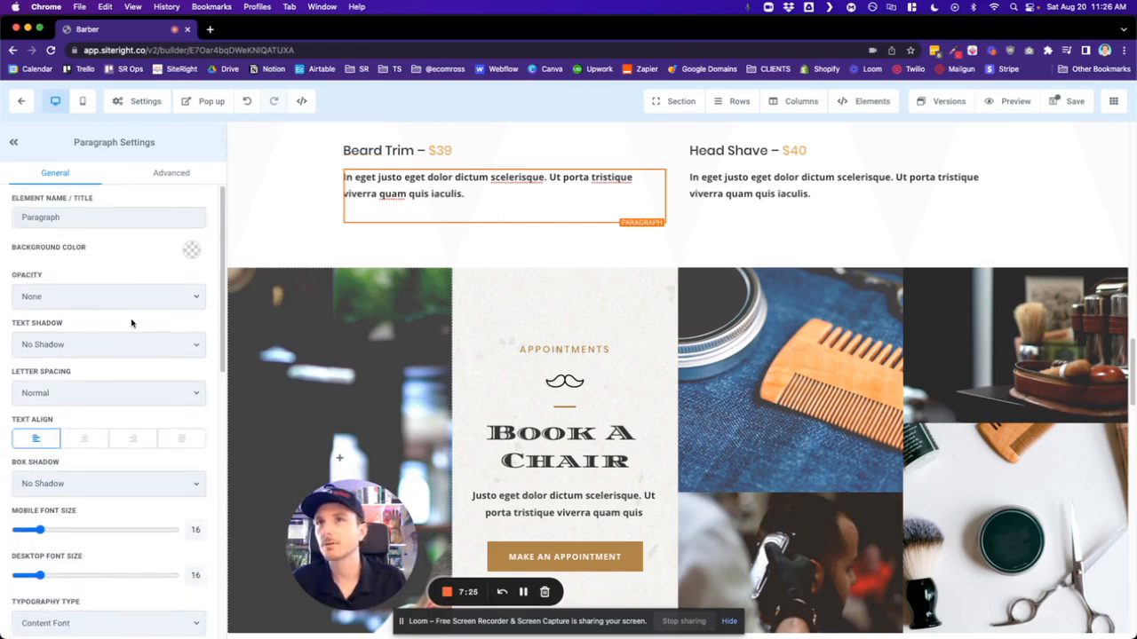
scroll(132, 325, "down", 10)
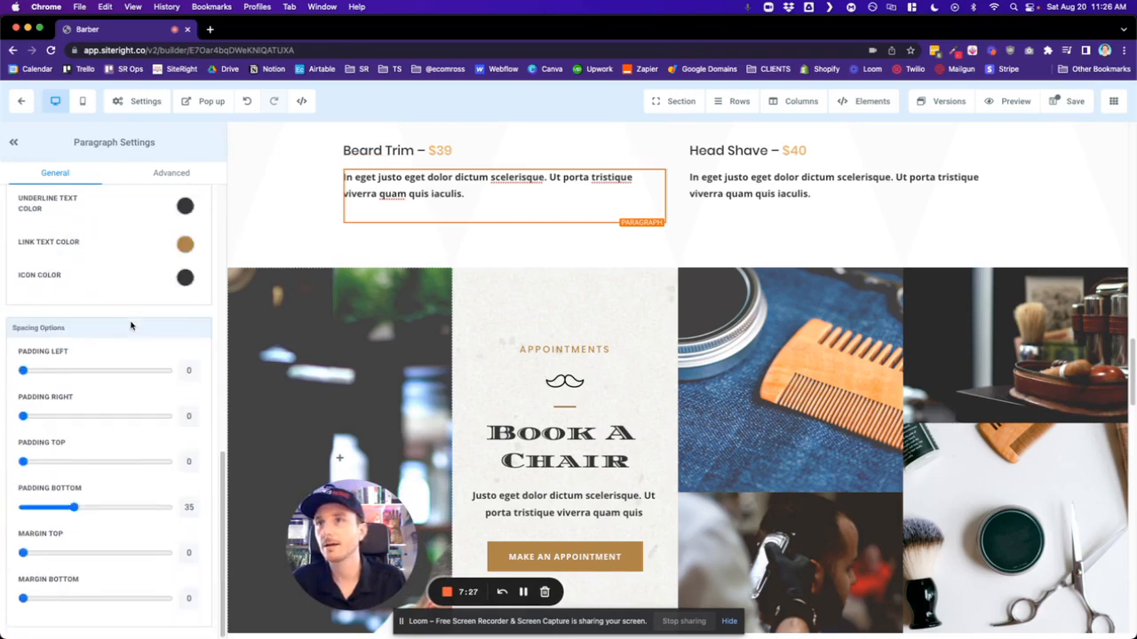
scroll(131, 325, "up", 5)
- Set the Beard Trim paragraph's text color to red and check its text formatting
left_click(185, 444)
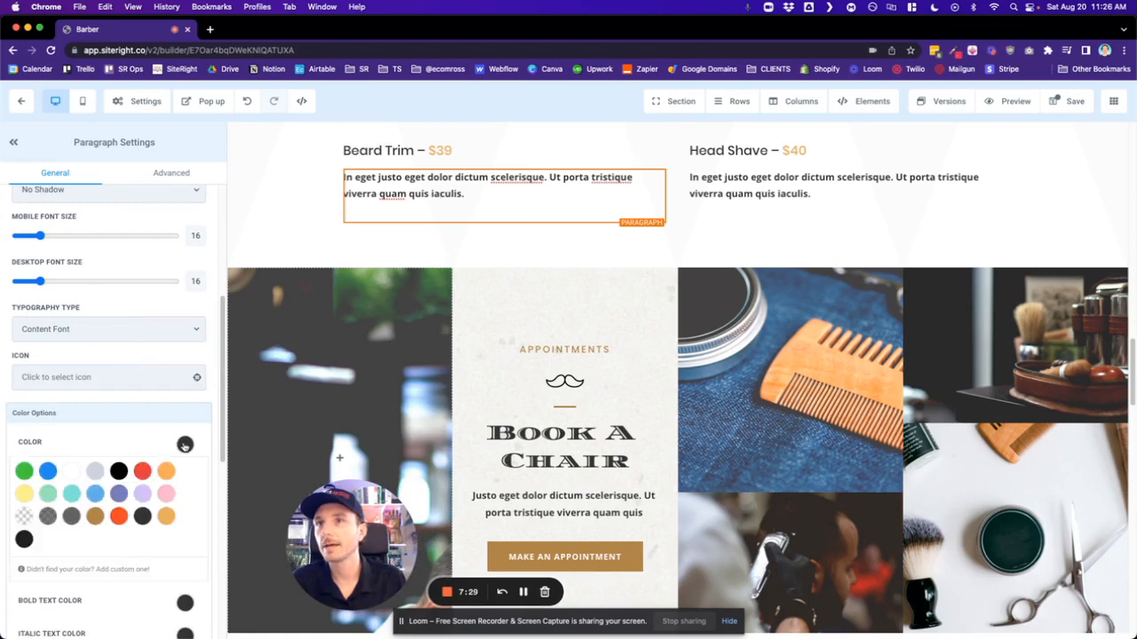
left_click(142, 471)
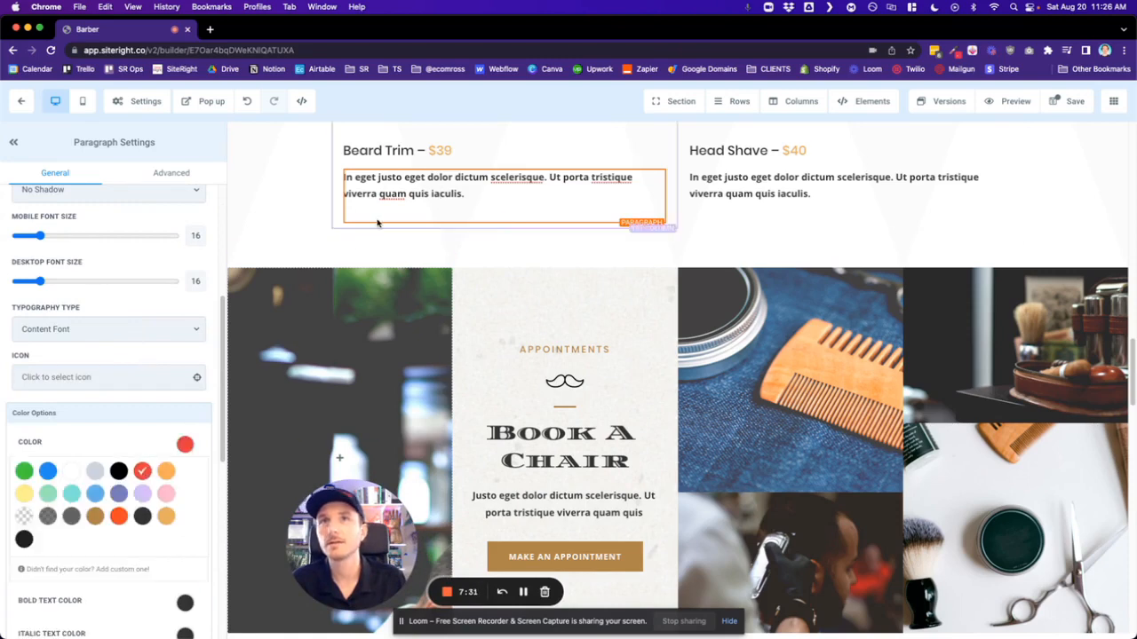
left_click(429, 178)
triple_click(428, 178)
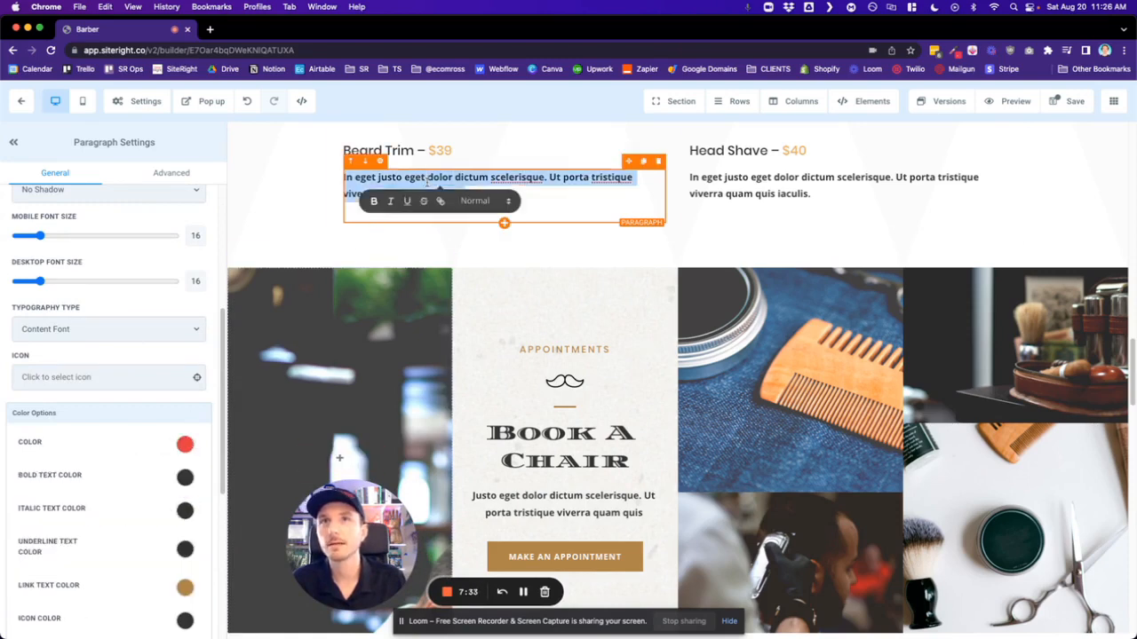
left_click(418, 180)
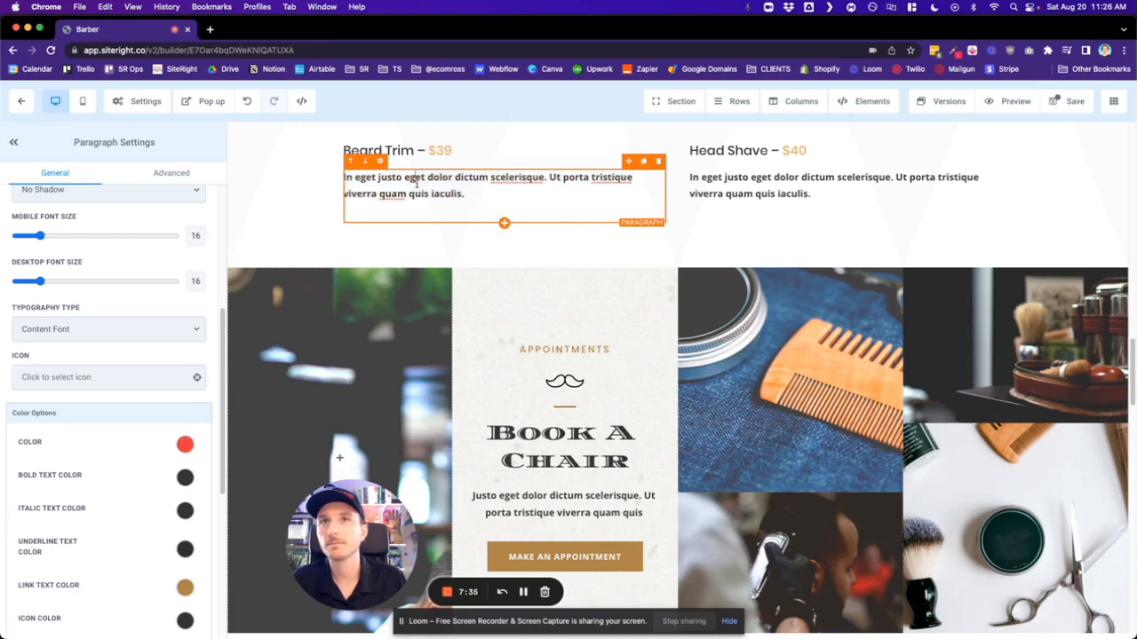
- Set the Beard Trim paragraph's bold text color to red
left_click(185, 477)
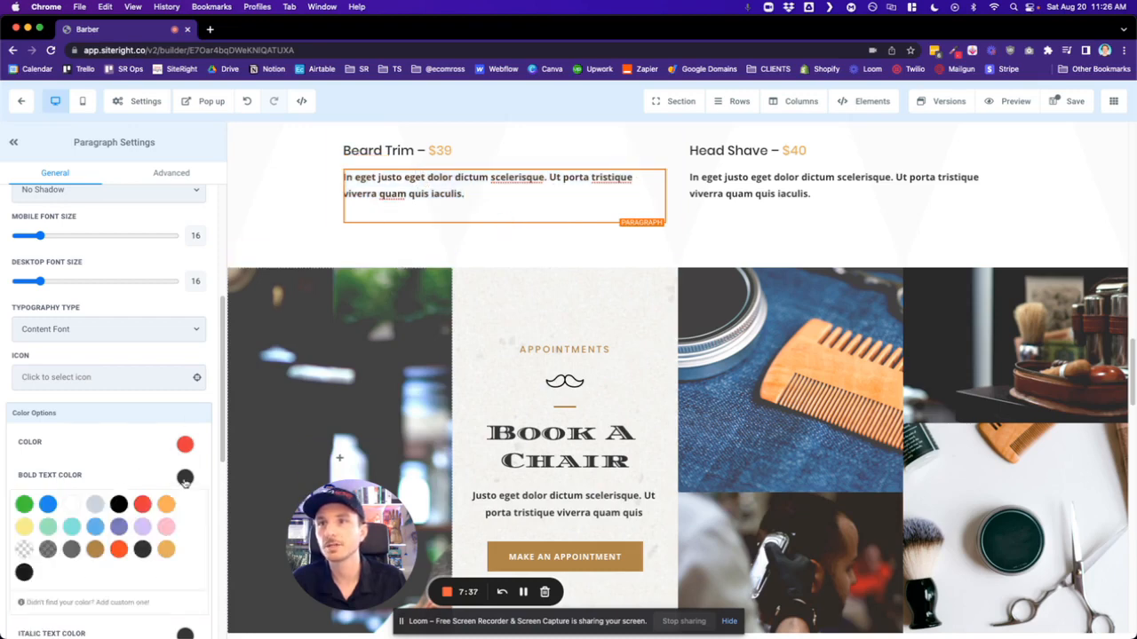
left_click(142, 505)
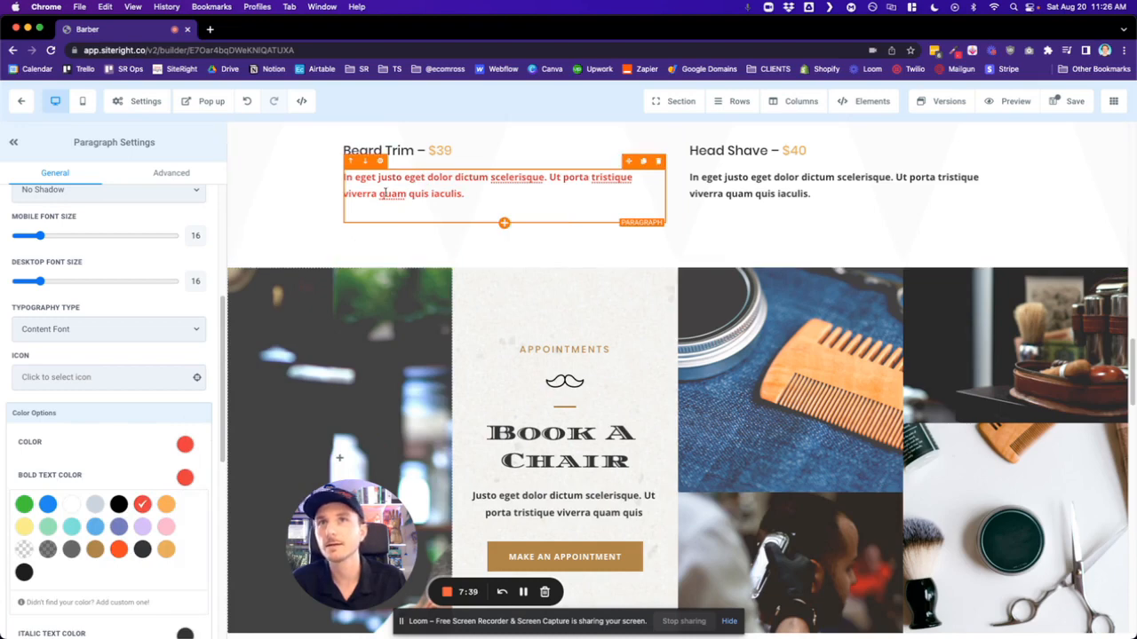
left_click(184, 480)
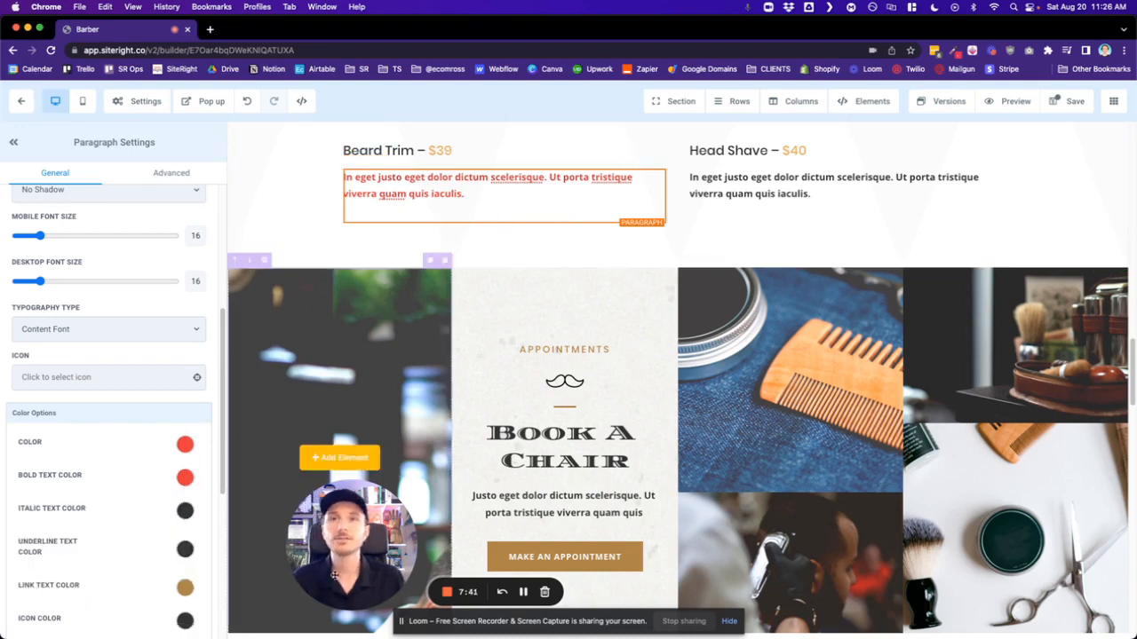
left_click_drag(365, 557, 334, 561)
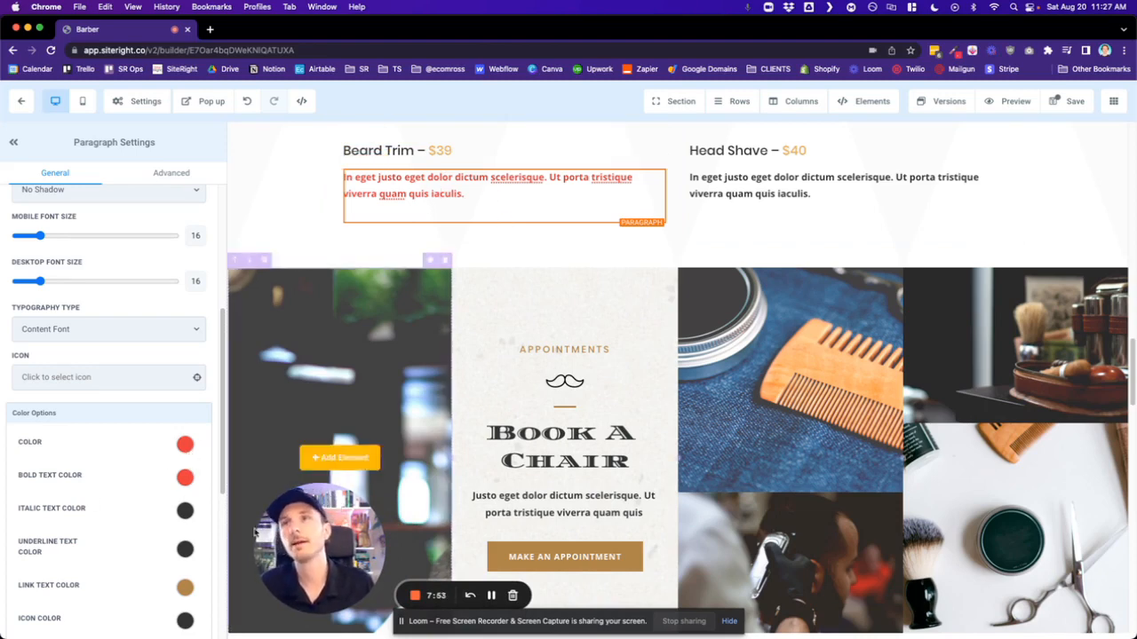
- Look over the page's upper sections and save the Home page
scroll(655, 371, "up", 10)
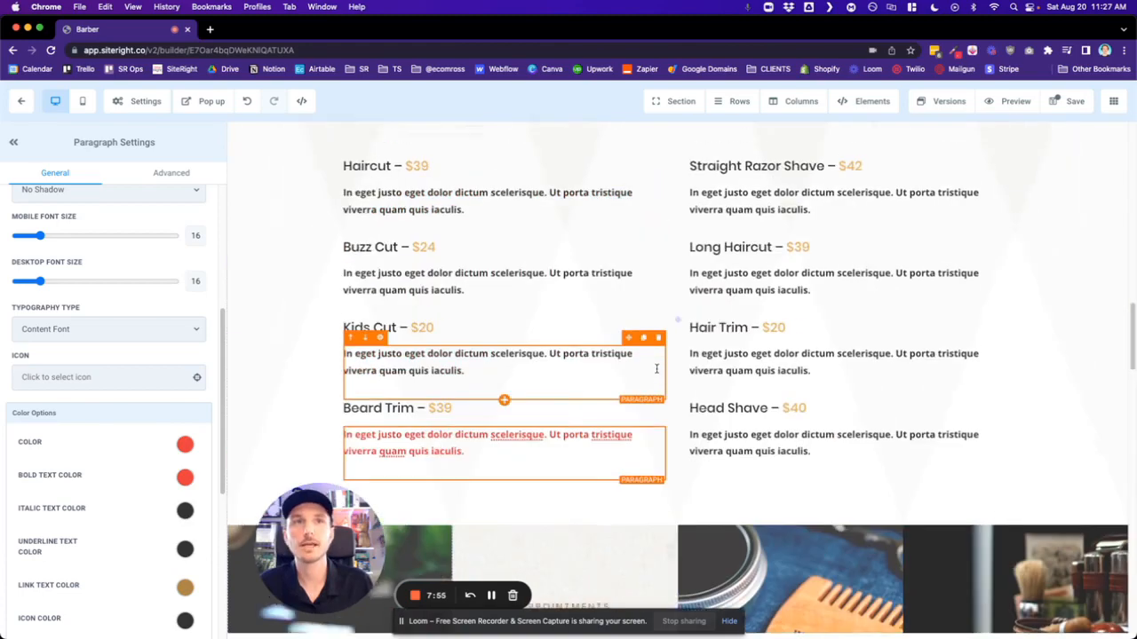
scroll(655, 372, "up", 10)
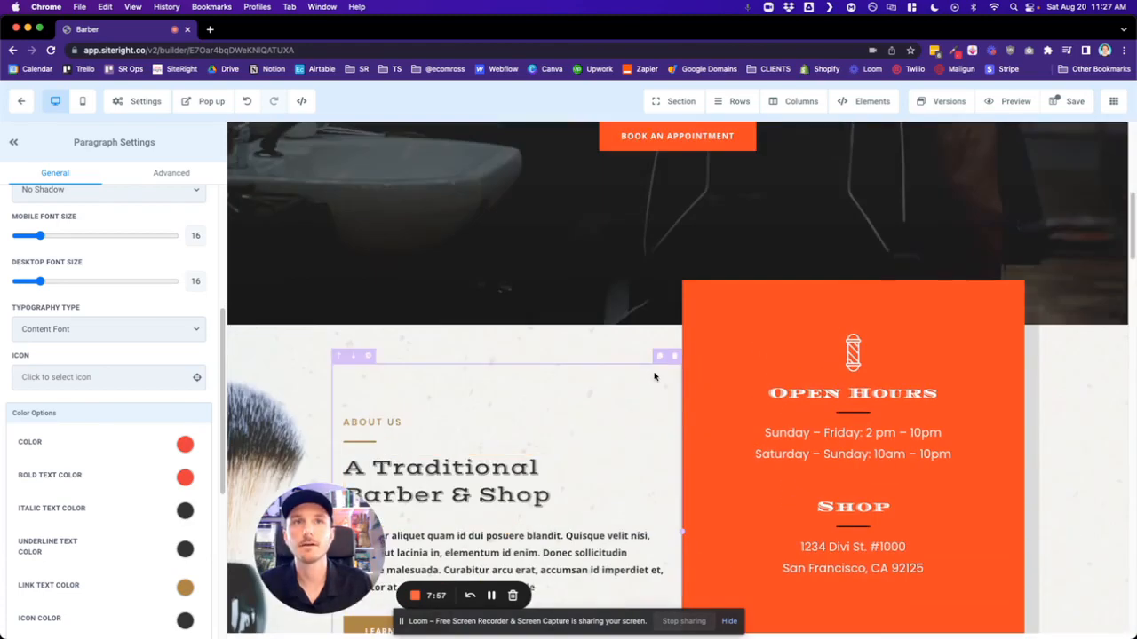
scroll(655, 372, "down", 10)
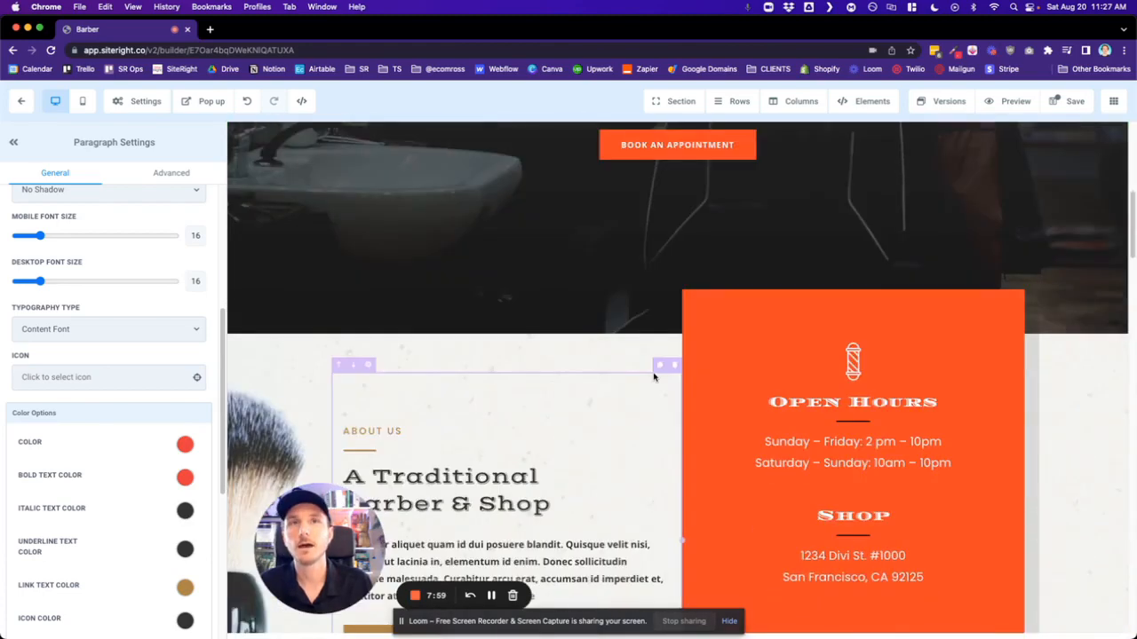
scroll(653, 377, "down", 6)
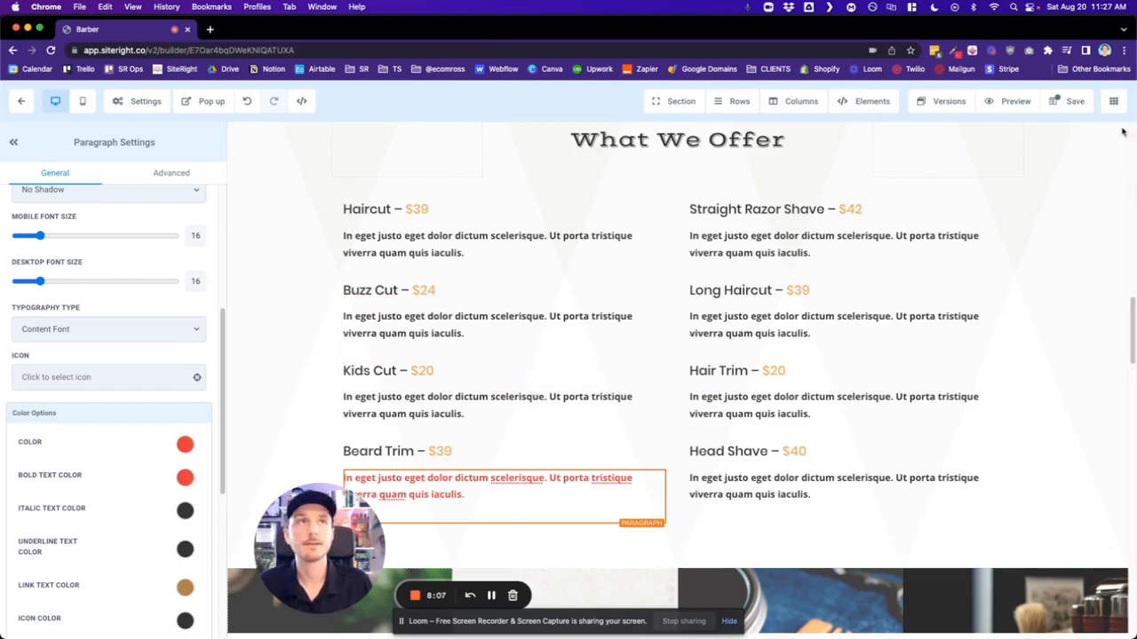
left_click(1070, 101)
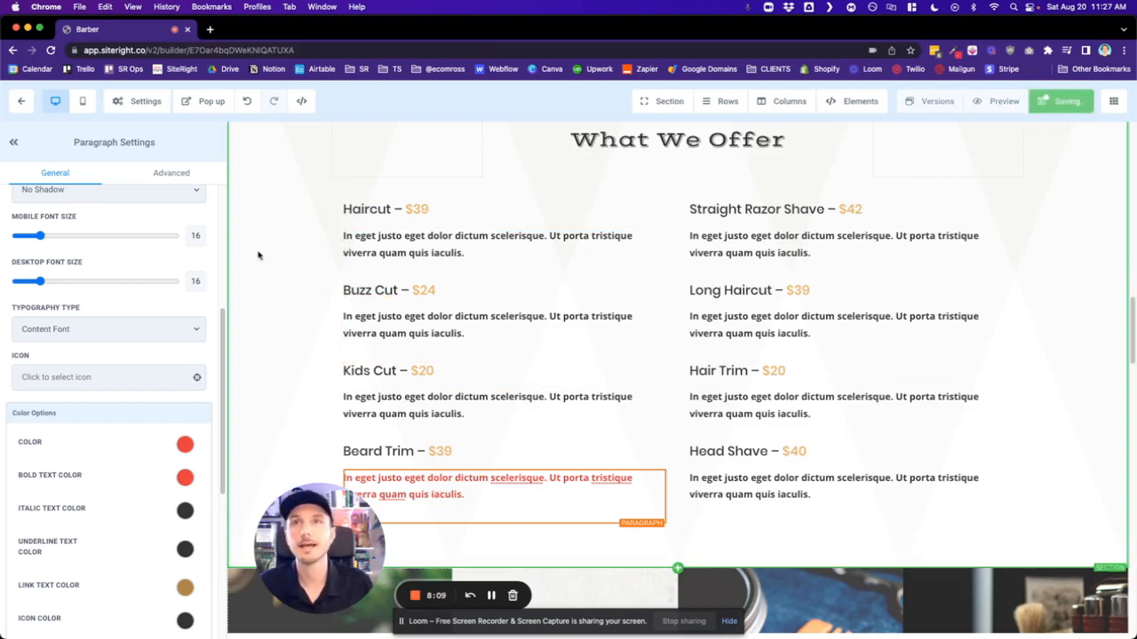
- Leave the page builder and return to the Barber website's page overview
scroll(256, 263, "down", 5)
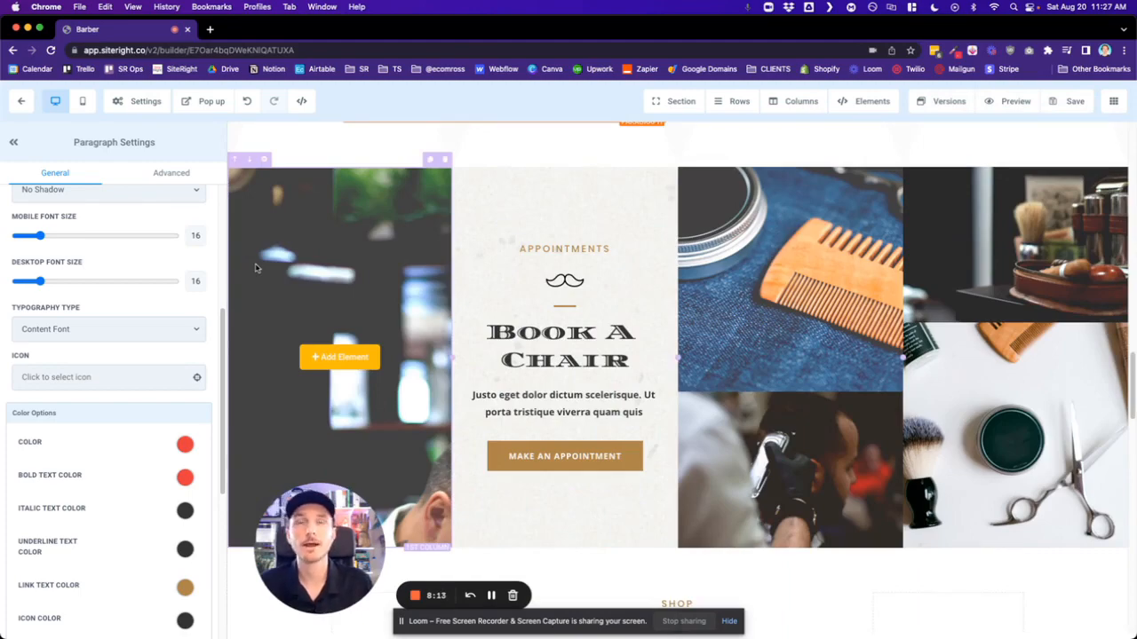
scroll(255, 293, "up", 15)
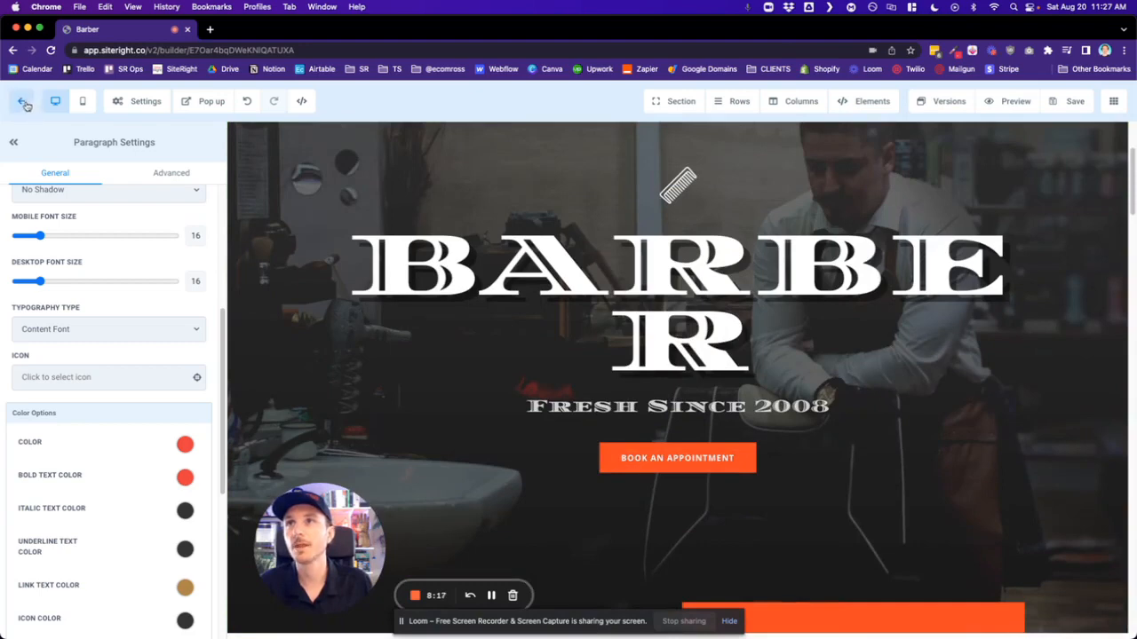
scroll(429, 350, "up", 3)
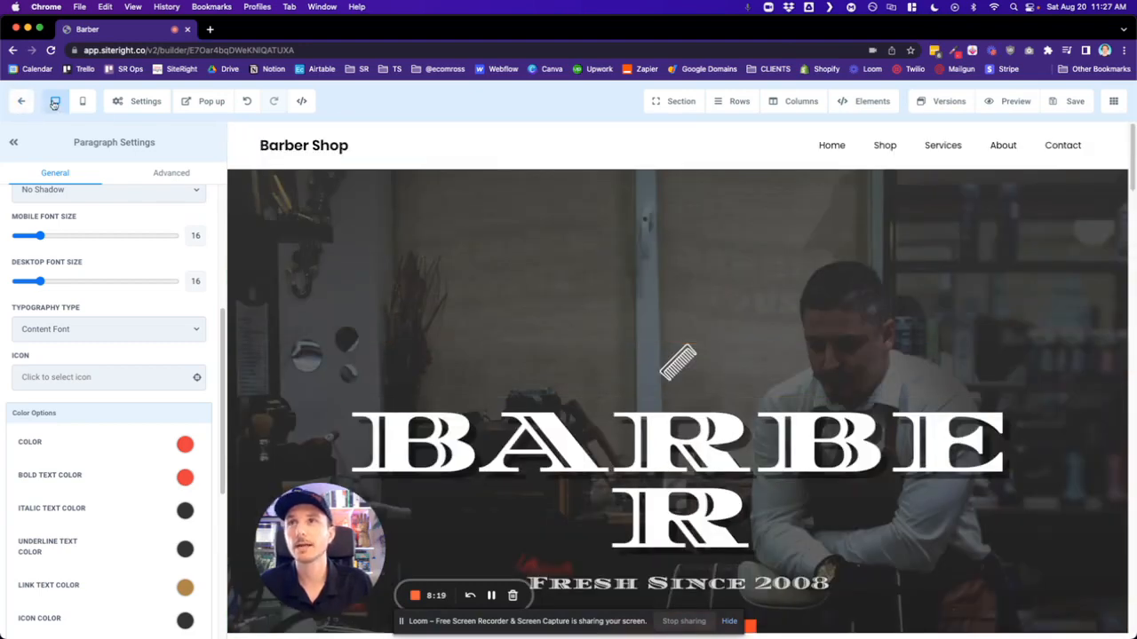
left_click(22, 102)
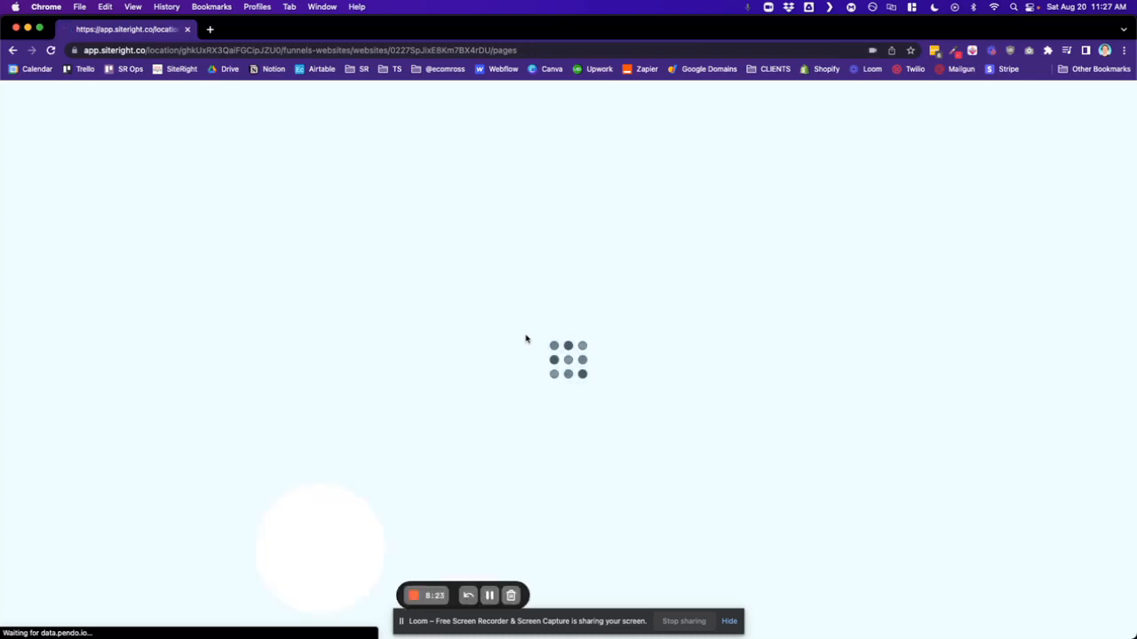
left_click_drag(311, 546, 84, 541)
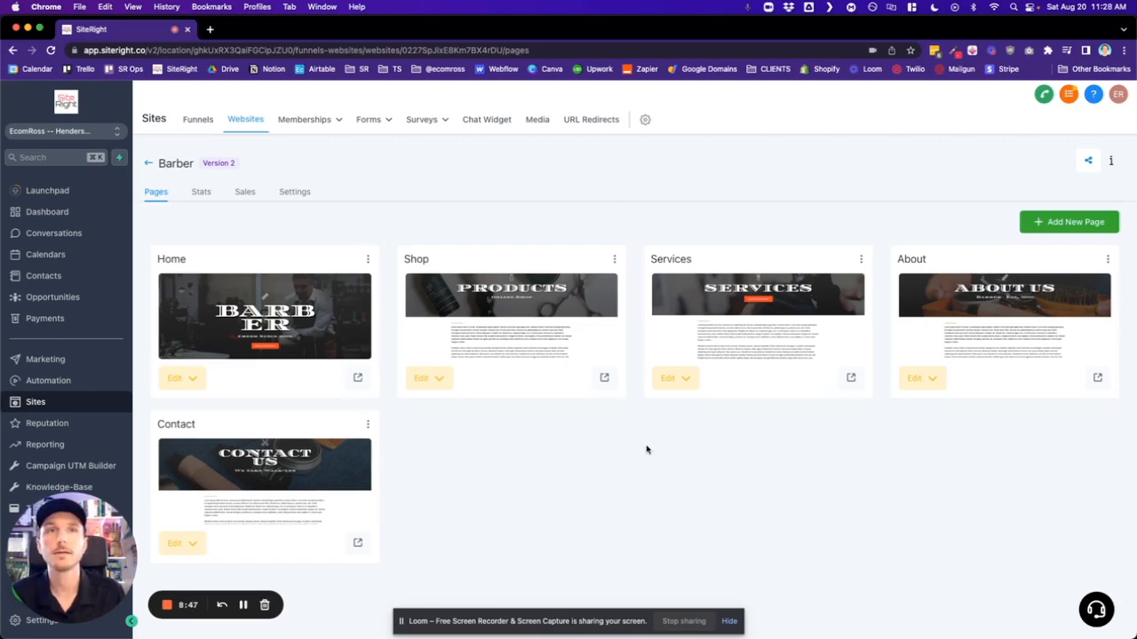
- Go back to the list of websites, reopen the Barber website and show its website settings
left_click(148, 163)
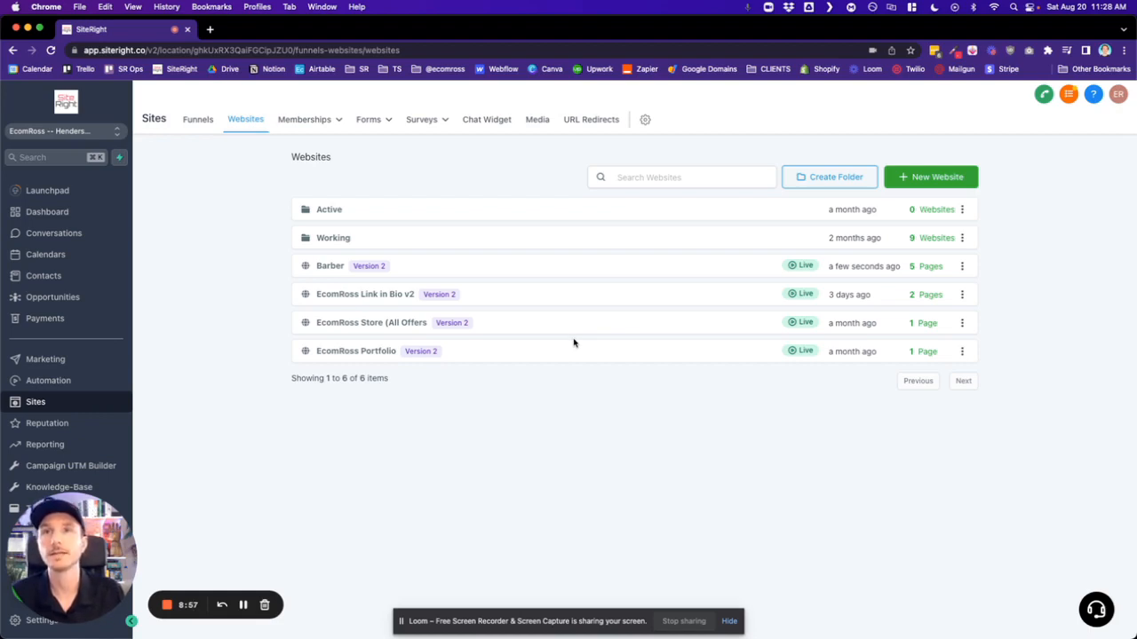
left_click(329, 269)
left_click_drag(63, 559, 233, 571)
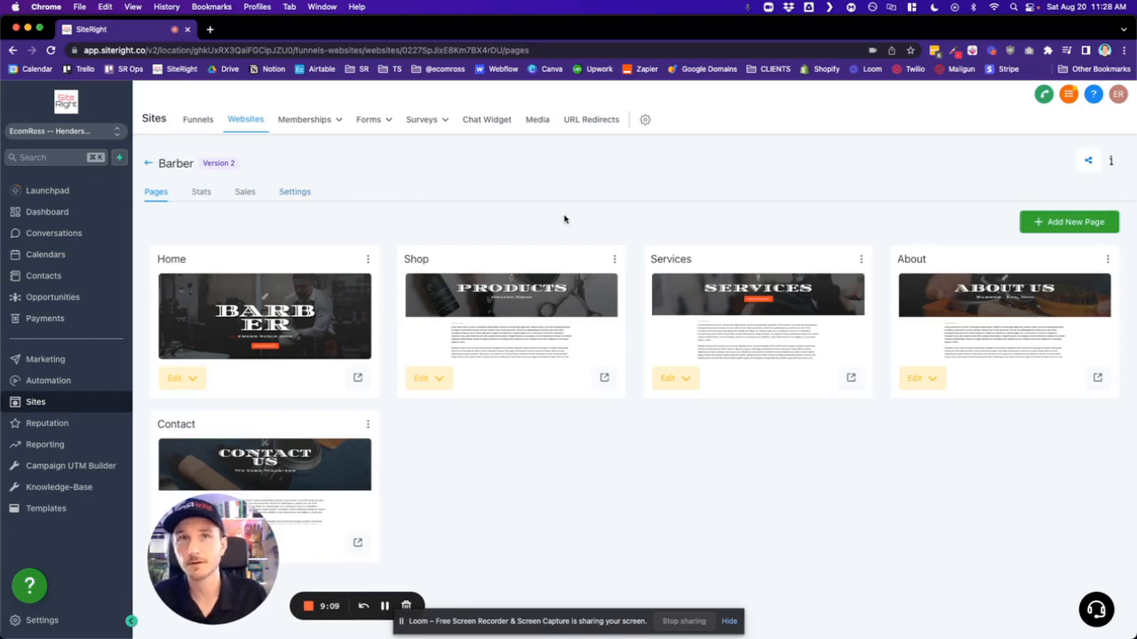
left_click(299, 197)
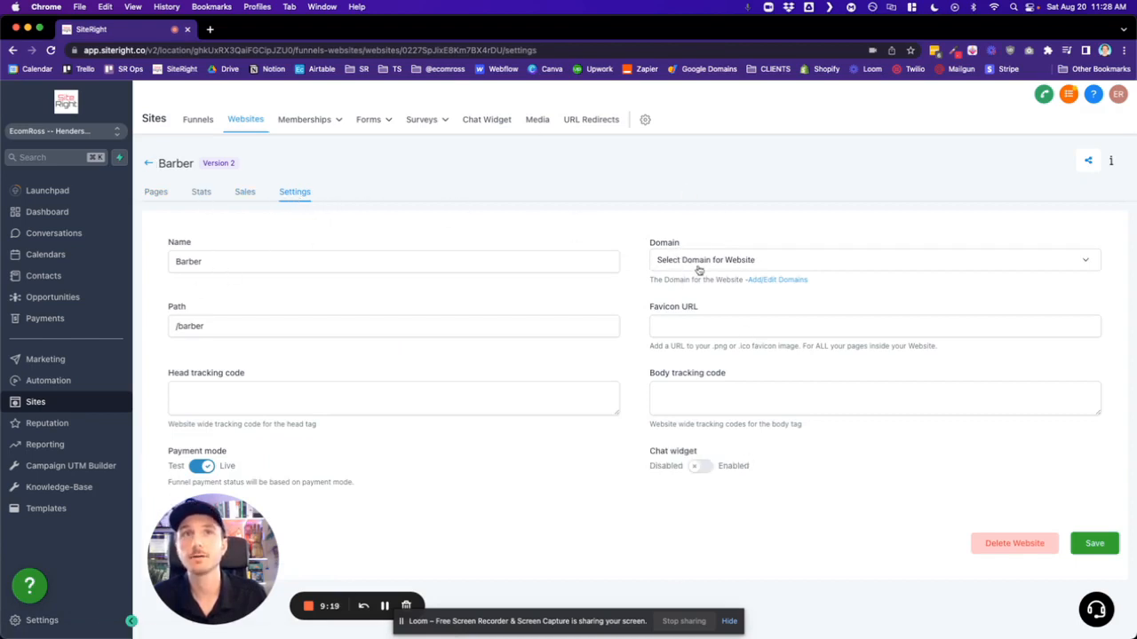
- Open the account settings and view the list of connected domains
left_click(57, 625)
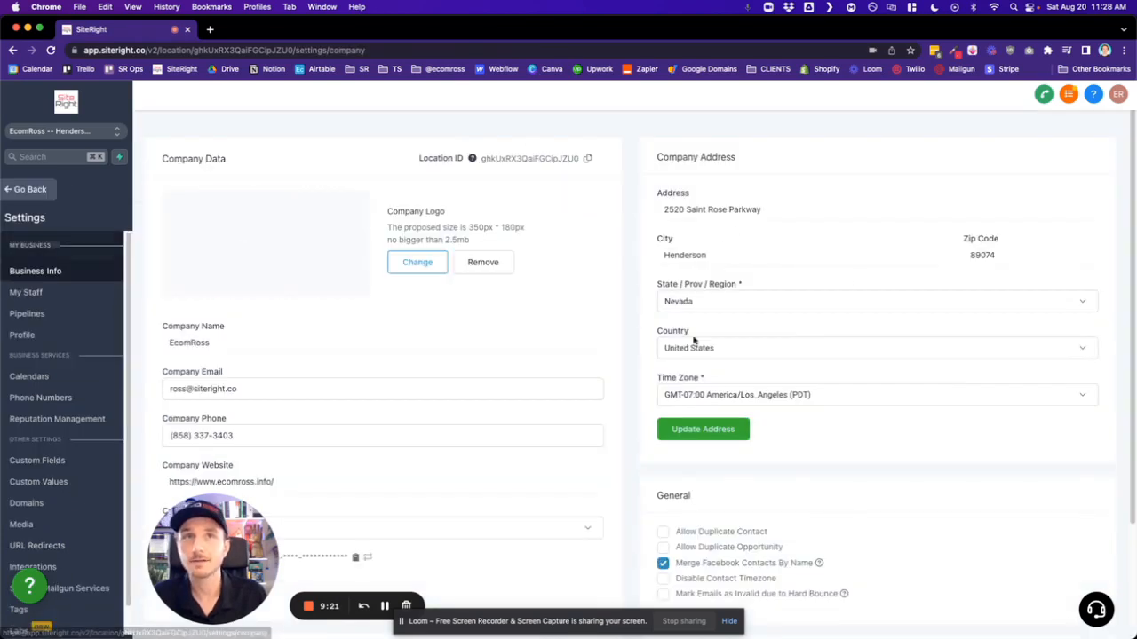
scroll(59, 499, "down", 1)
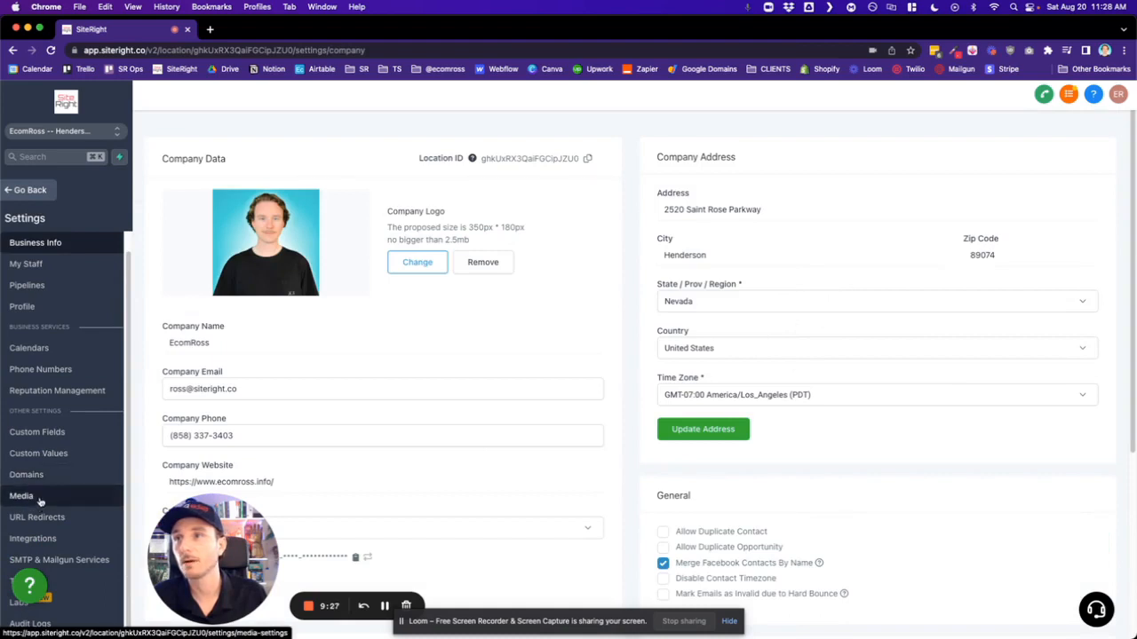
left_click(43, 479)
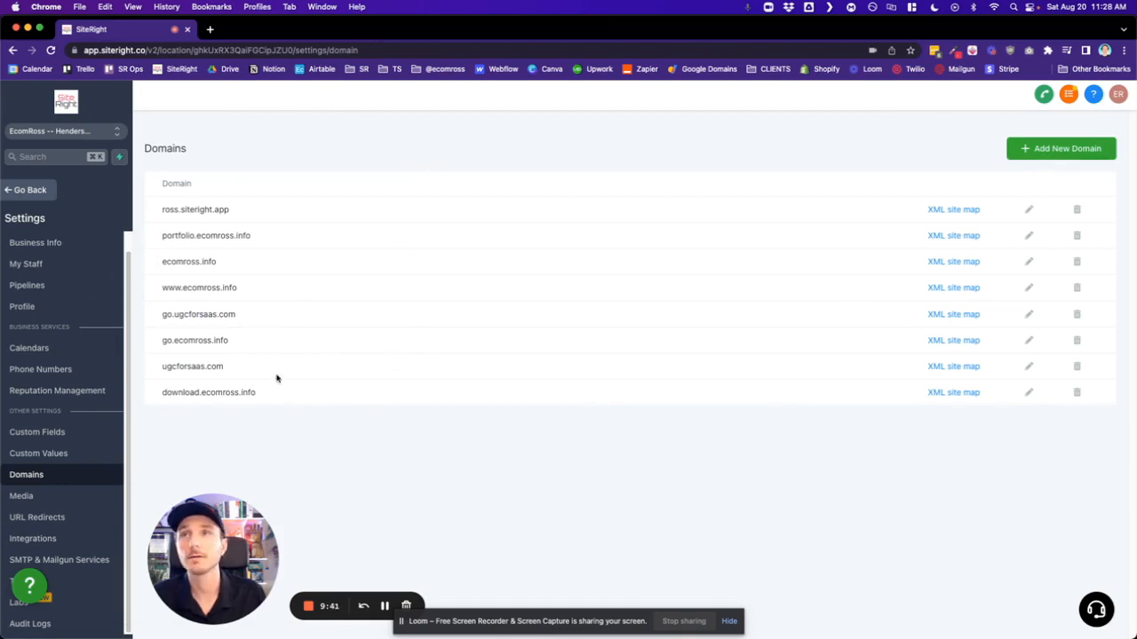
- Return to the Barber website's settings and view the domains available for the website without selecting one
left_click(31, 190)
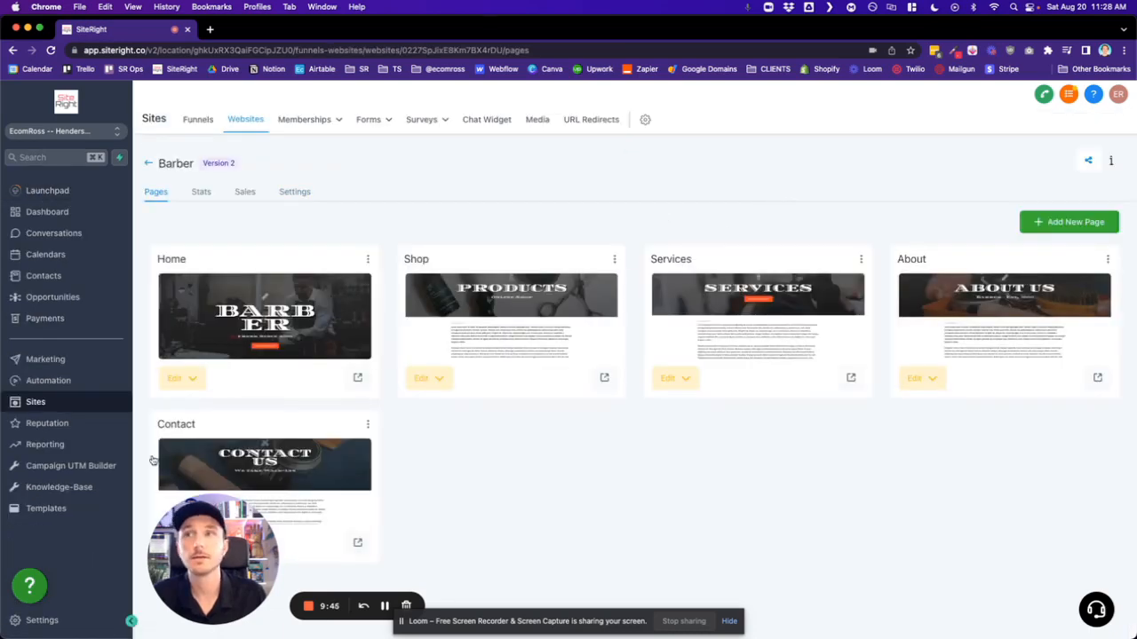
left_click(302, 196)
left_click(768, 260)
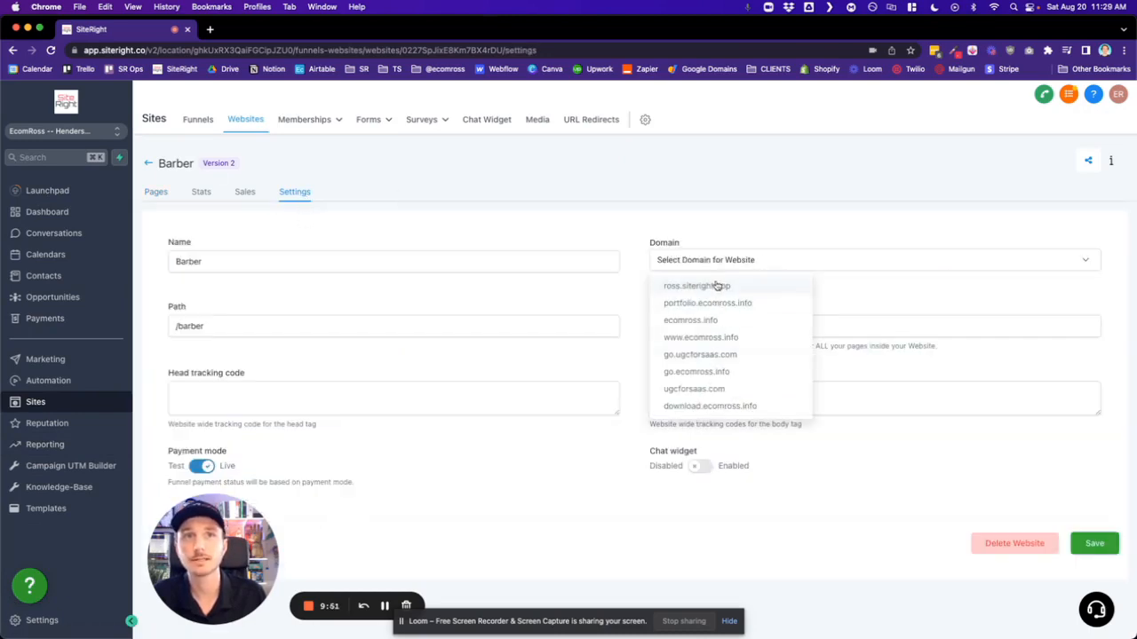
left_click(626, 235)
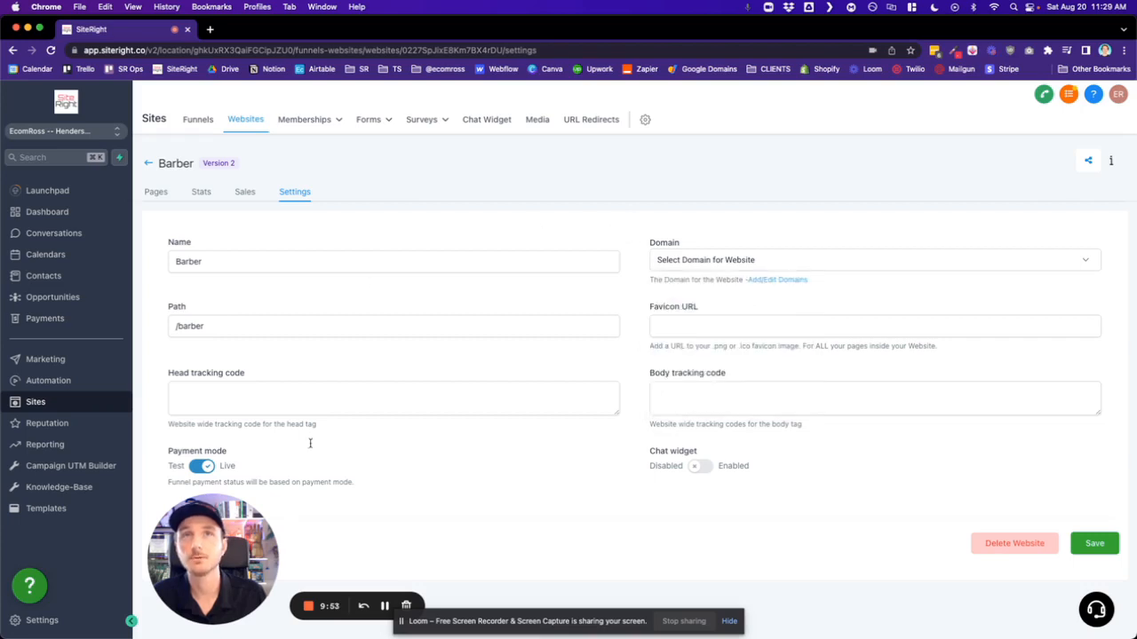
- Review the Home page's name and path in its edit dialog, and close it without updating the page
left_click(156, 191)
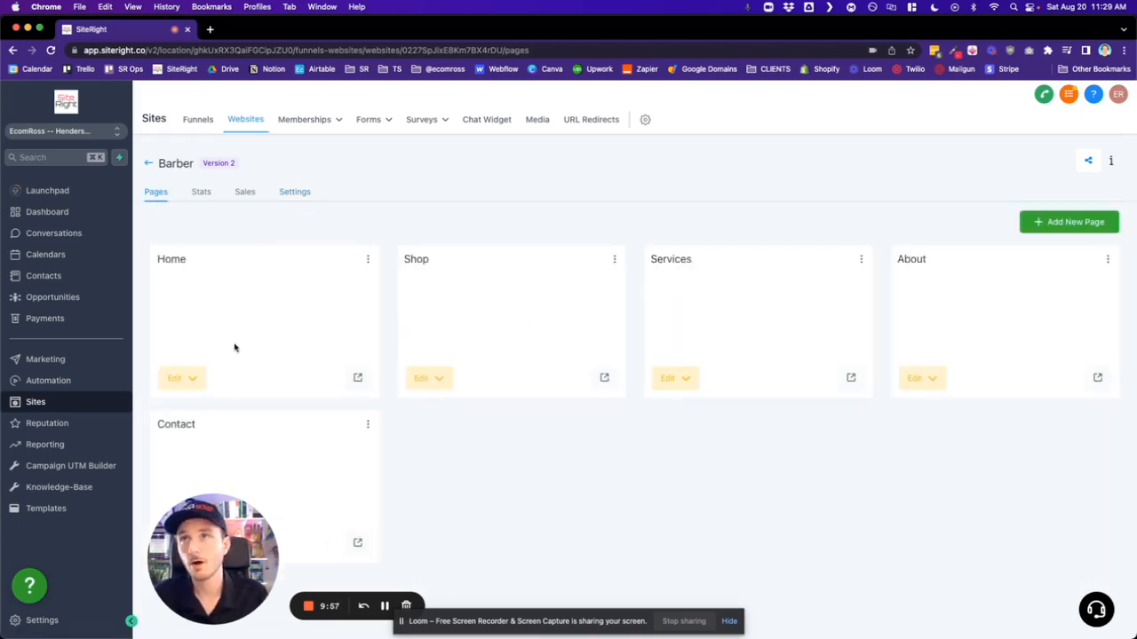
left_click(368, 259)
left_click(348, 282)
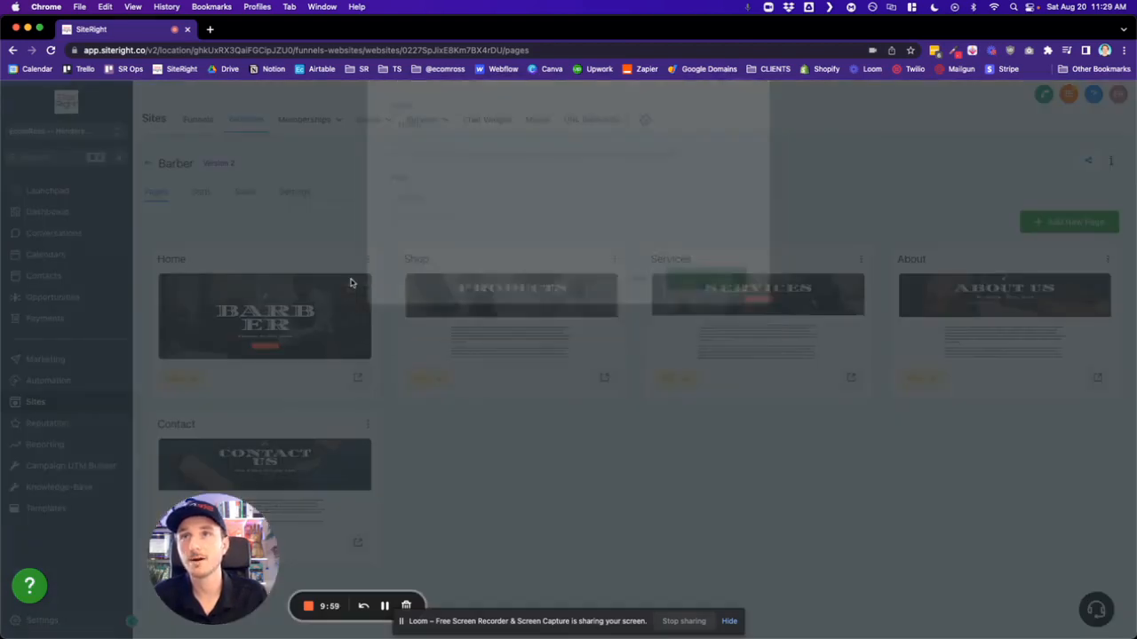
triple_click(436, 186)
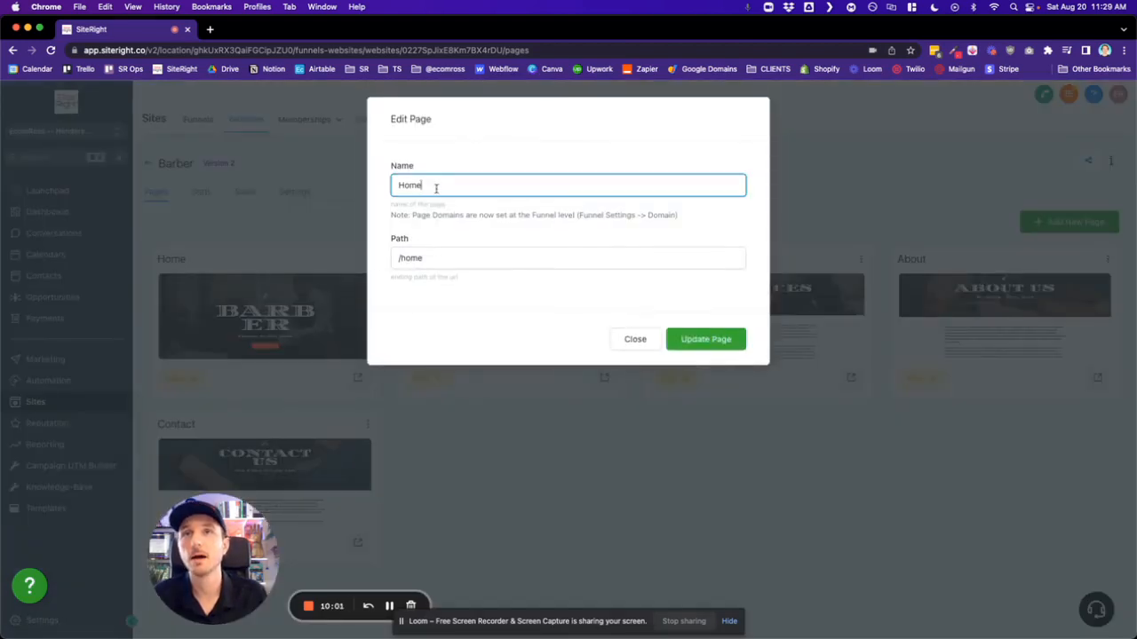
key("Tab")
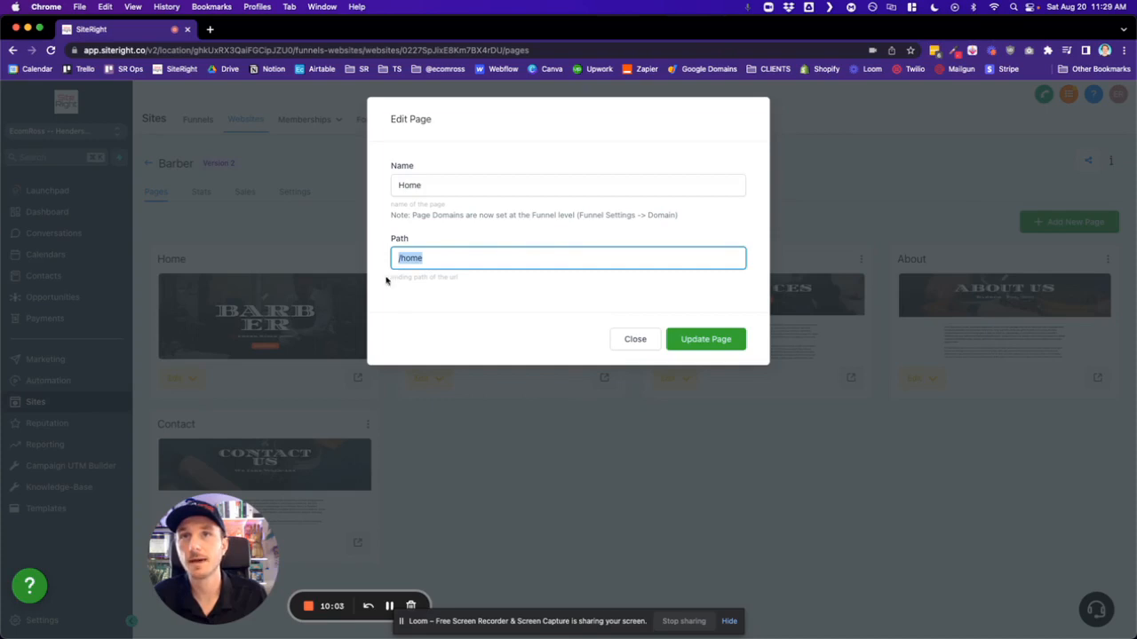
left_click(387, 281)
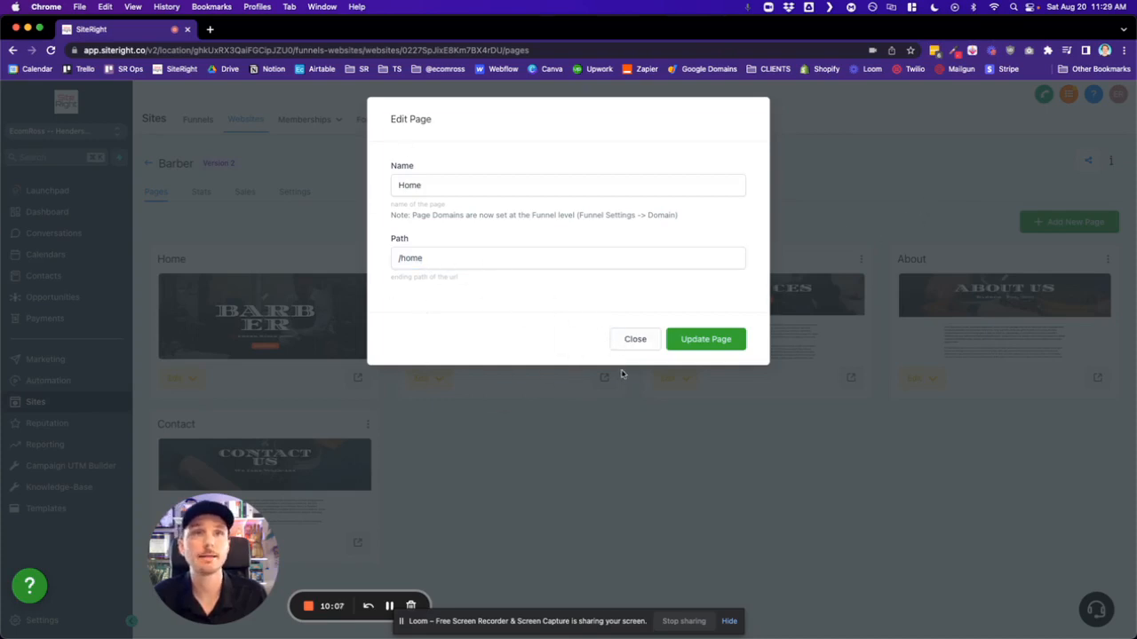
left_click(631, 339)
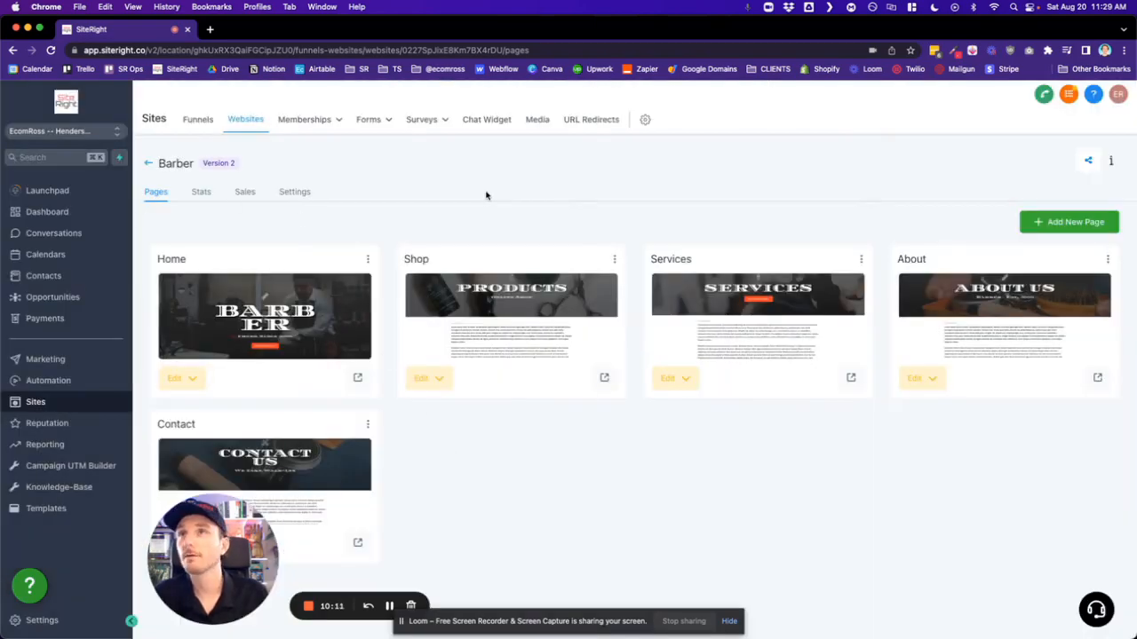
- Open the template library and browse the business website templates down to the Friendly Barber row
left_click(55, 511)
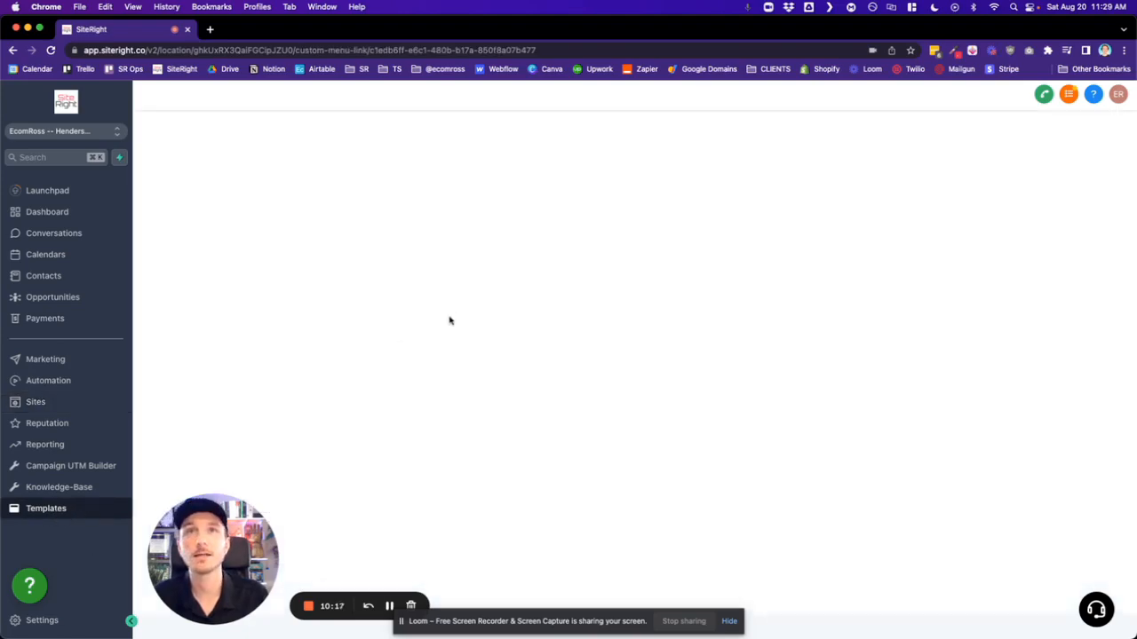
scroll(449, 324, "down", 15)
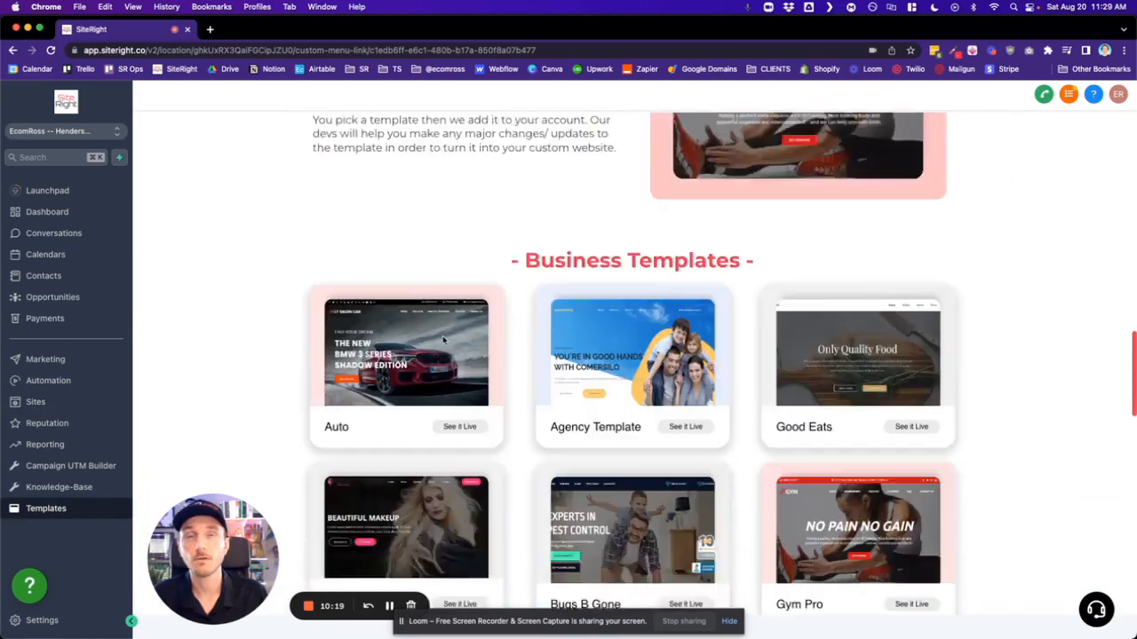
scroll(443, 340, "down", 7)
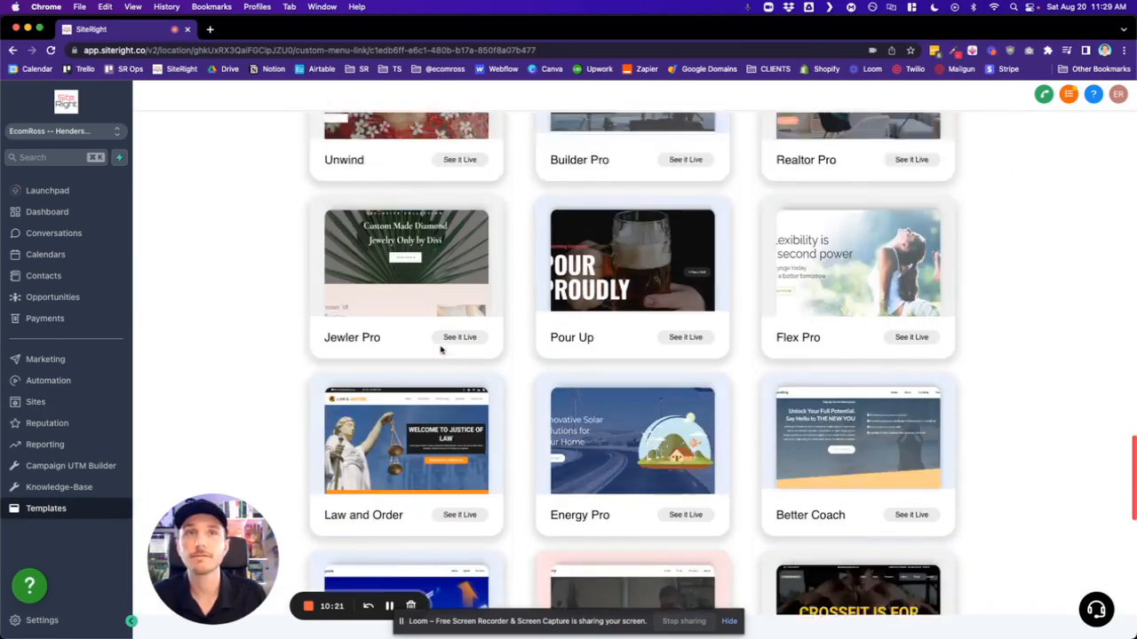
scroll(440, 349, "down", 5)
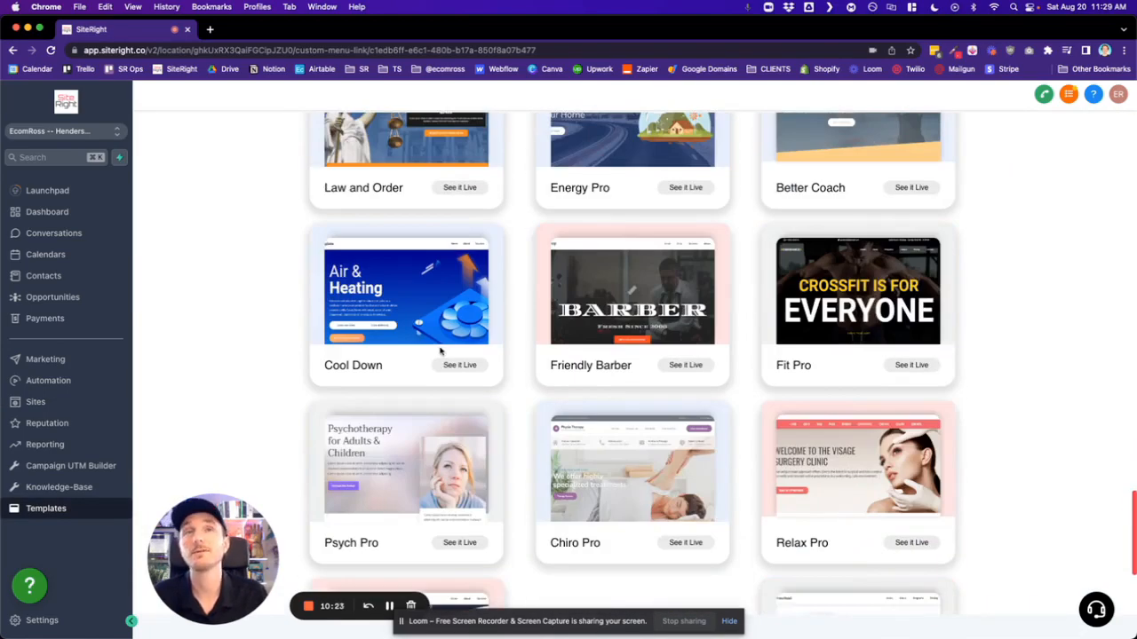